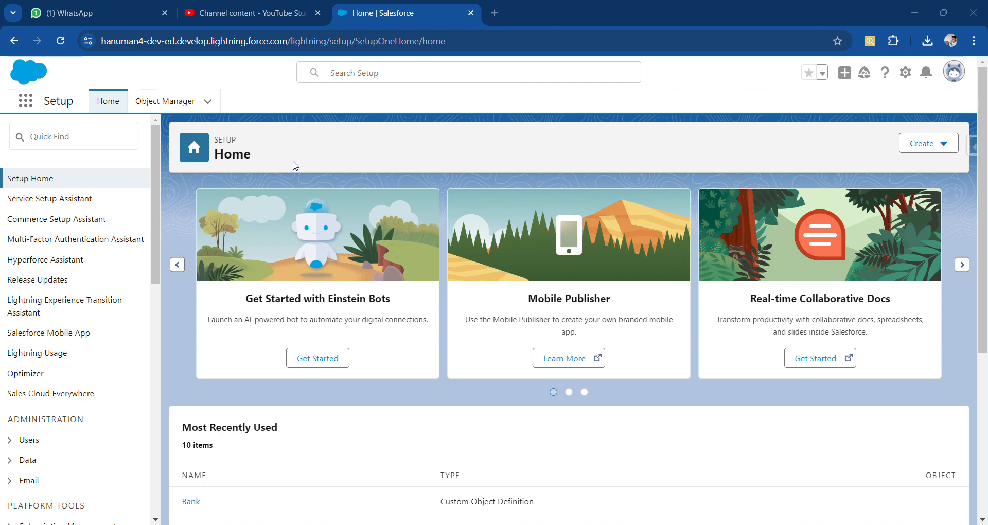
- View the new record type form for the Account object and return to its record types list
{"action": "left_click", "coordinate": [173, 105]}
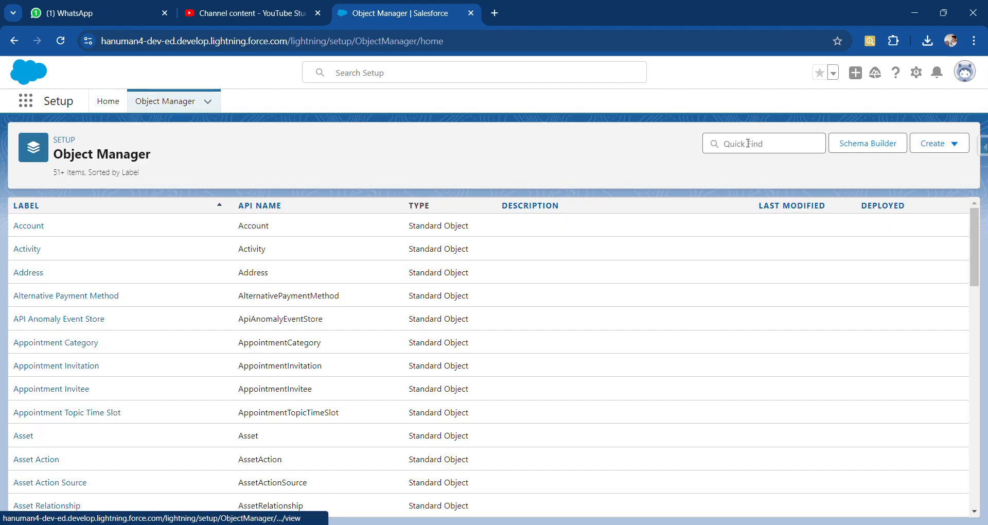
{"action": "left_click", "coordinate": [29, 227]}
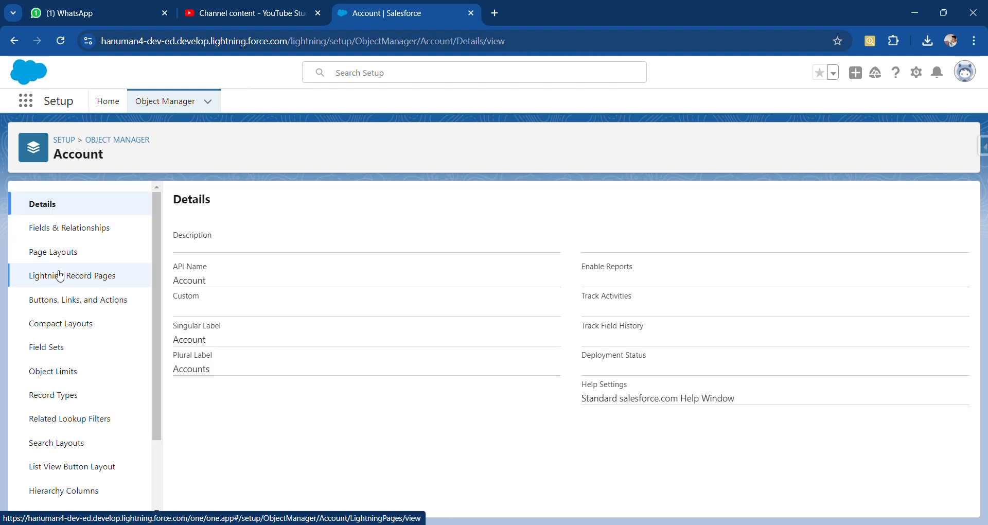
{"action": "left_click", "coordinate": [64, 396]}
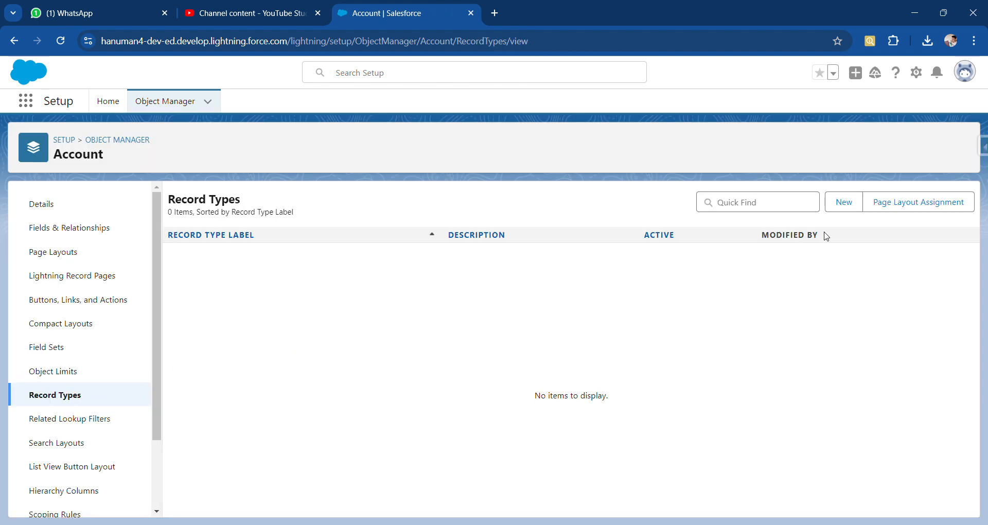
{"action": "left_click", "coordinate": [842, 201]}
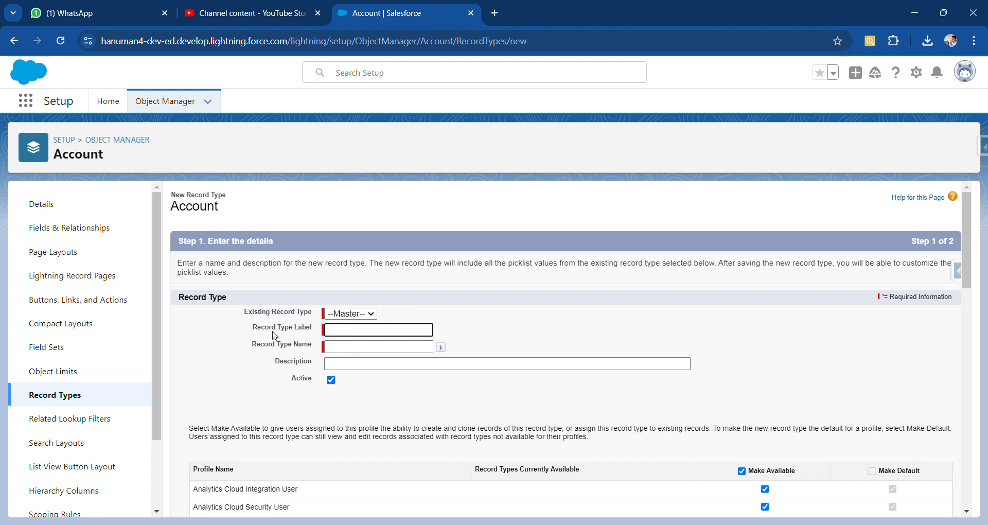
{"action": "left_click", "coordinate": [78, 395]}
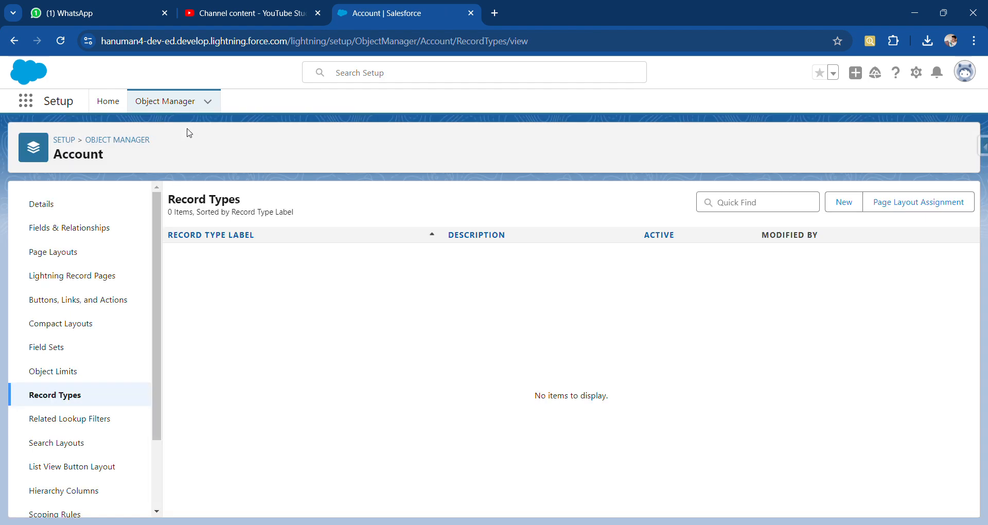
- Find the Opportunity object by searching for "opport" and start a new record type for it
{"action": "left_click", "coordinate": [189, 98]}
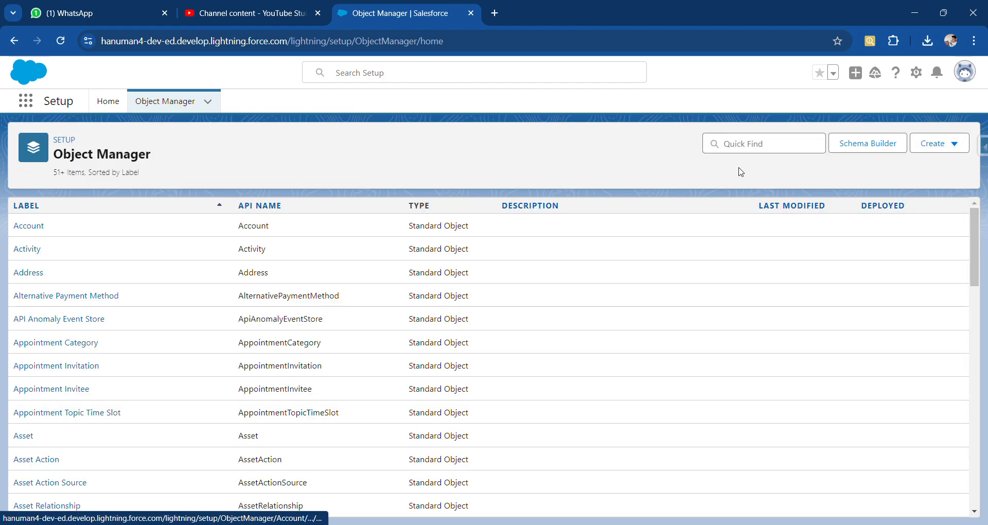
{"action": "left_click", "coordinate": [767, 150]}
{"action": "type", "text": "o"}
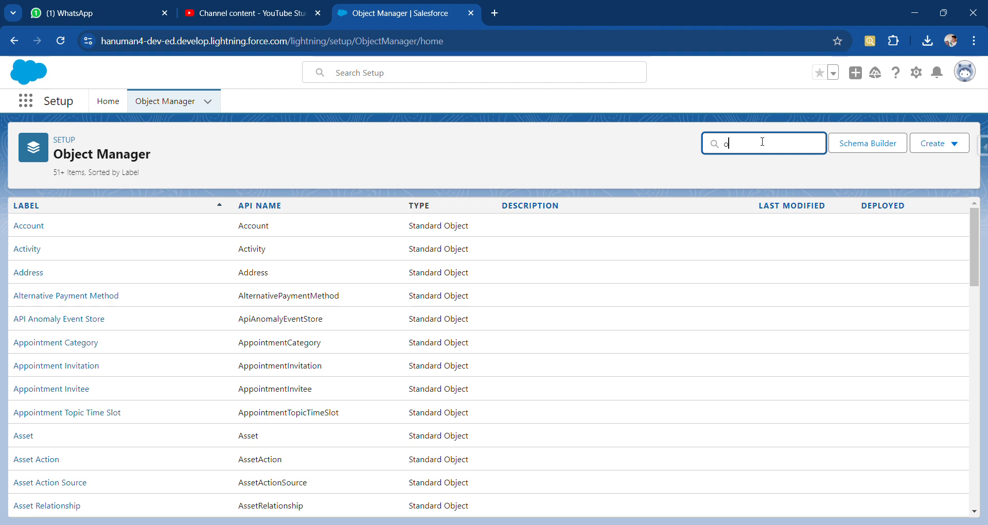
{"action": "type", "text": "pport"}
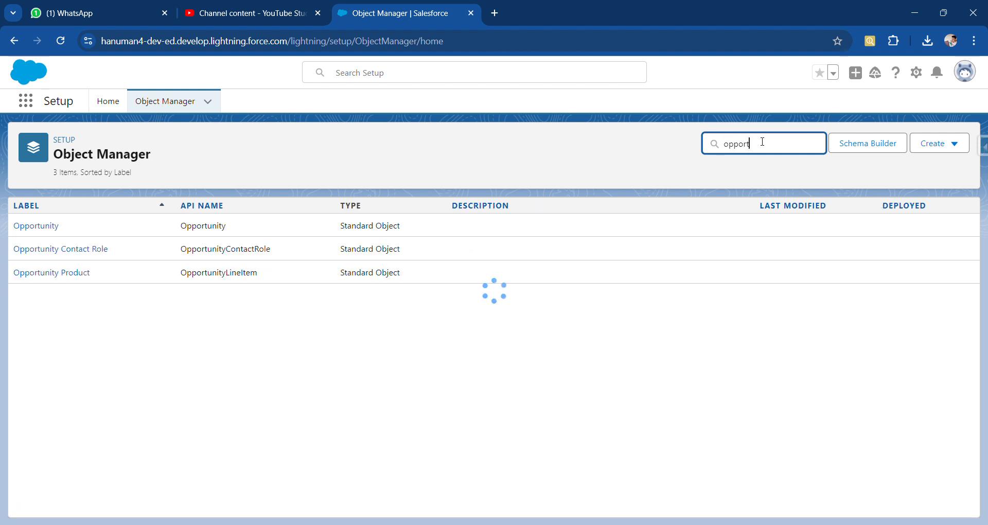
{"action": "left_click", "coordinate": [44, 226]}
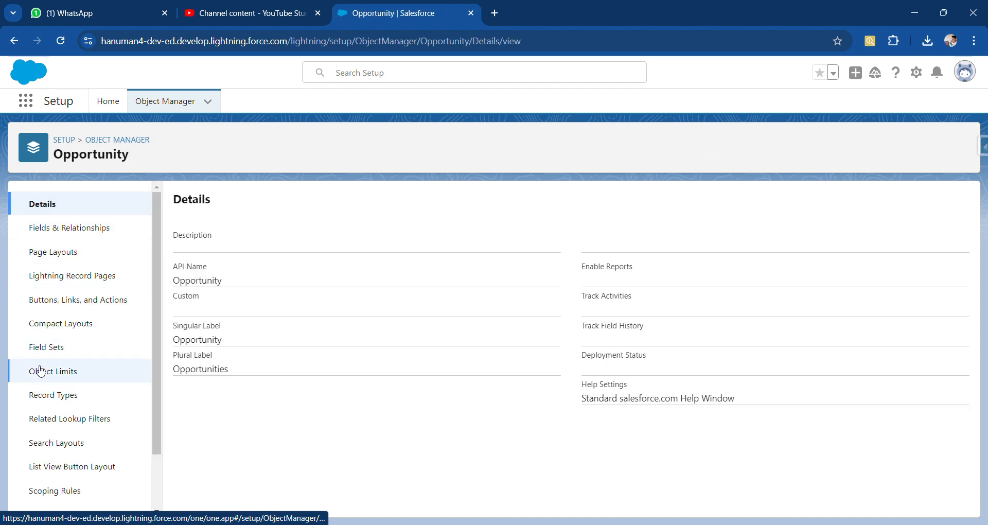
{"action": "left_click", "coordinate": [55, 395]}
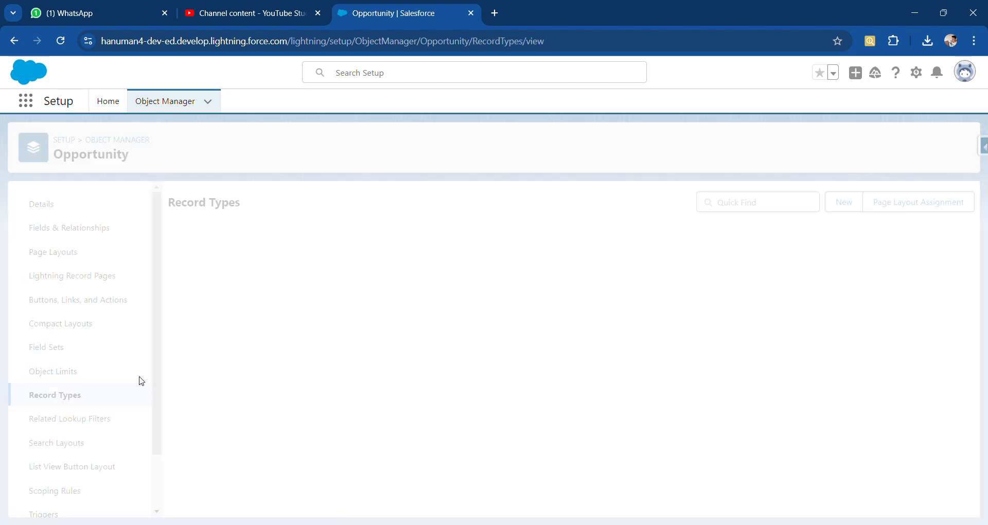
{"action": "left_click", "coordinate": [844, 206]}
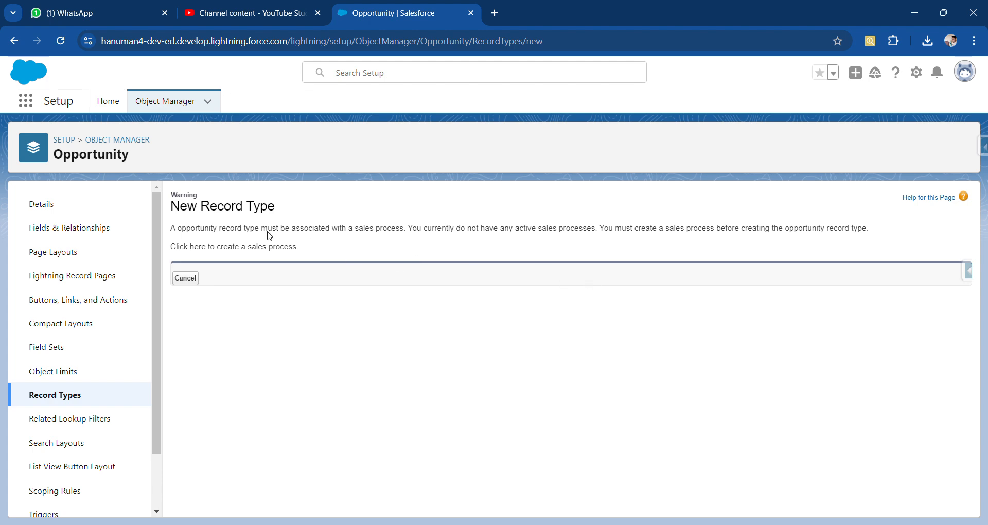
- Find the Lead object by searching for "lead" and start a new record type for it
{"action": "left_click", "coordinate": [193, 101]}
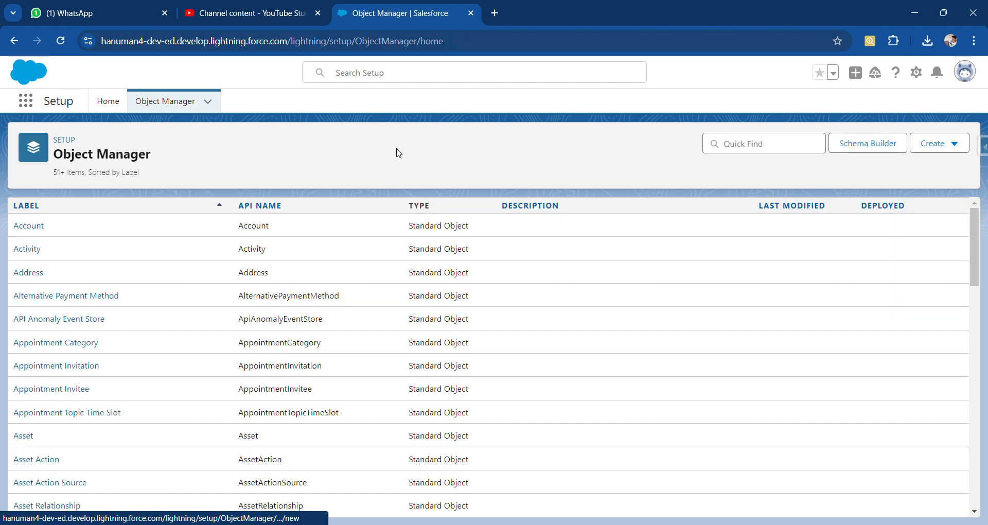
{"action": "left_click", "coordinate": [787, 144]}
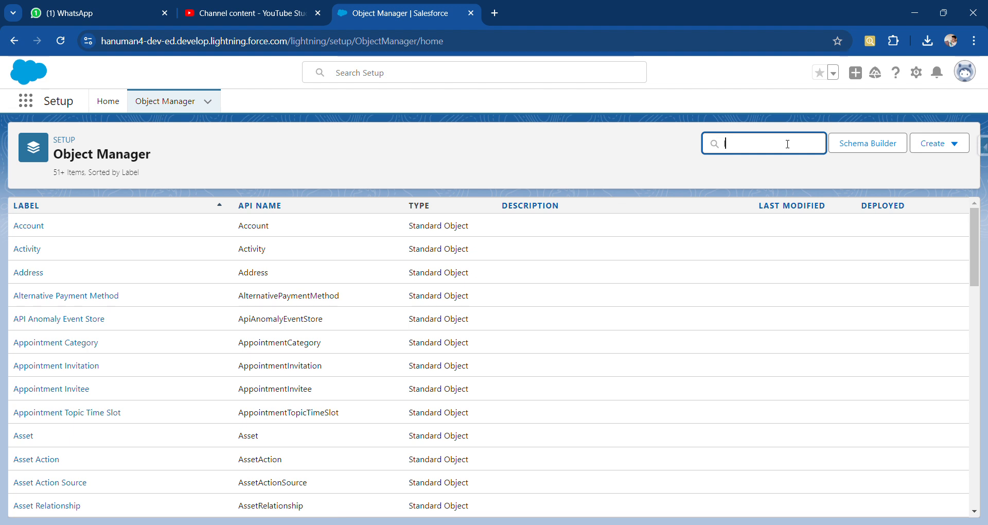
{"action": "type", "text": "lead"}
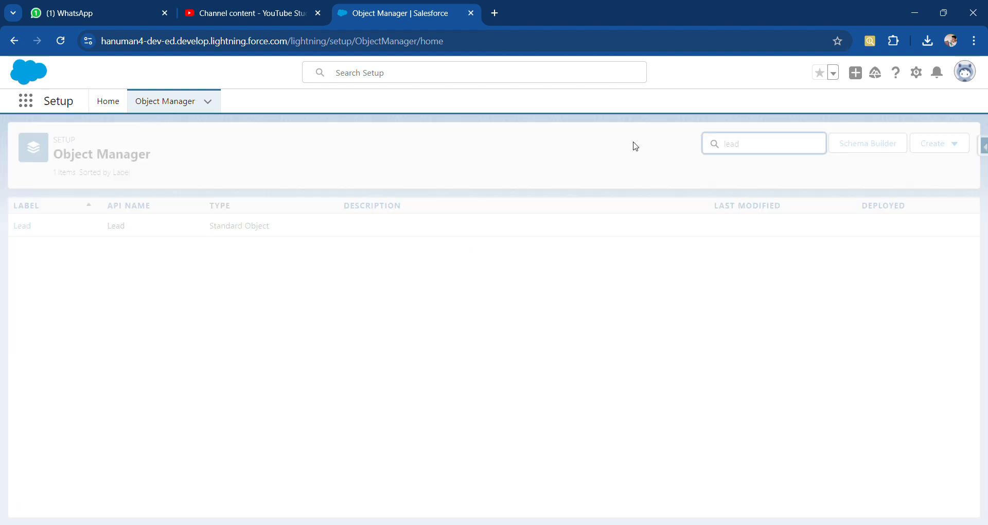
{"action": "left_click", "coordinate": [23, 226]}
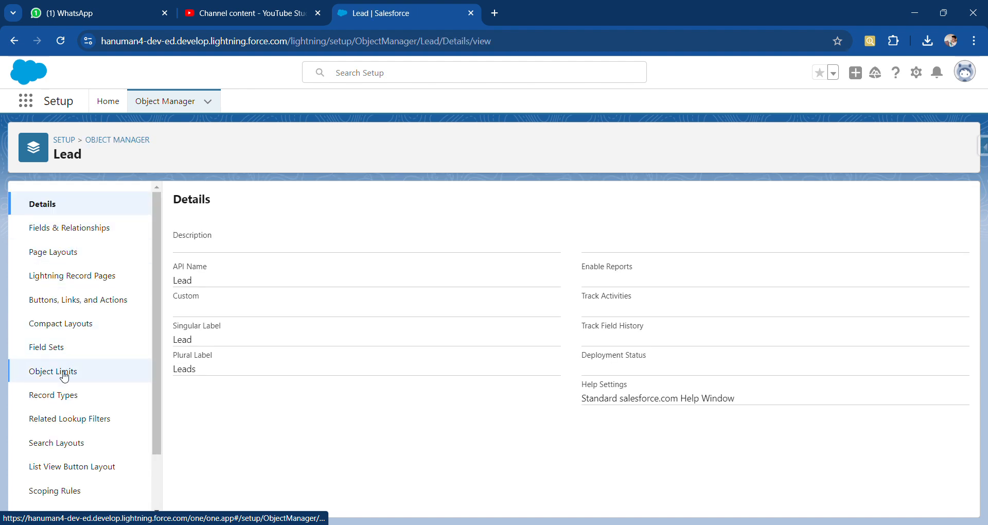
{"action": "left_click", "coordinate": [64, 399]}
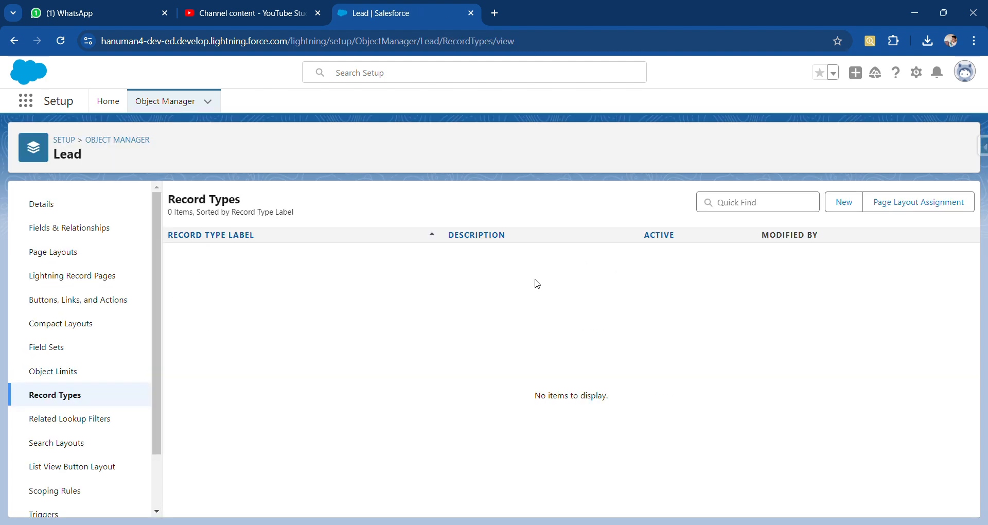
{"action": "left_click", "coordinate": [838, 206]}
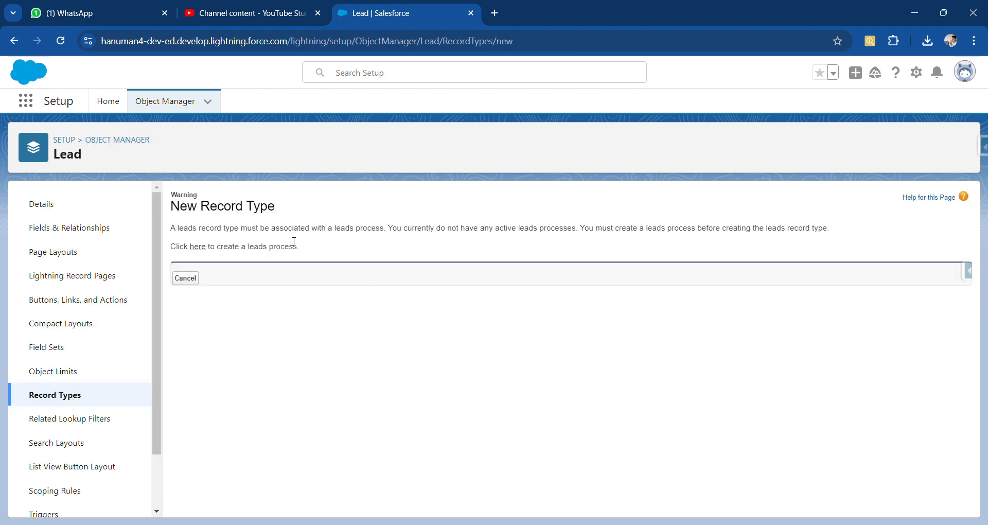
- Find the Case object by searching for "case" and start a new record type for it
{"action": "left_click", "coordinate": [175, 101]}
{"action": "left_click", "coordinate": [738, 143]}
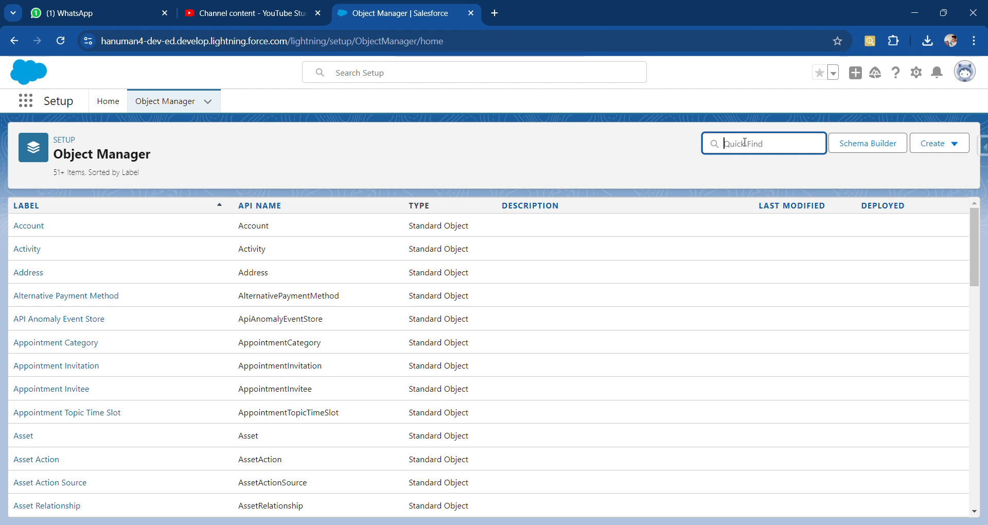
{"action": "type", "text": "case"}
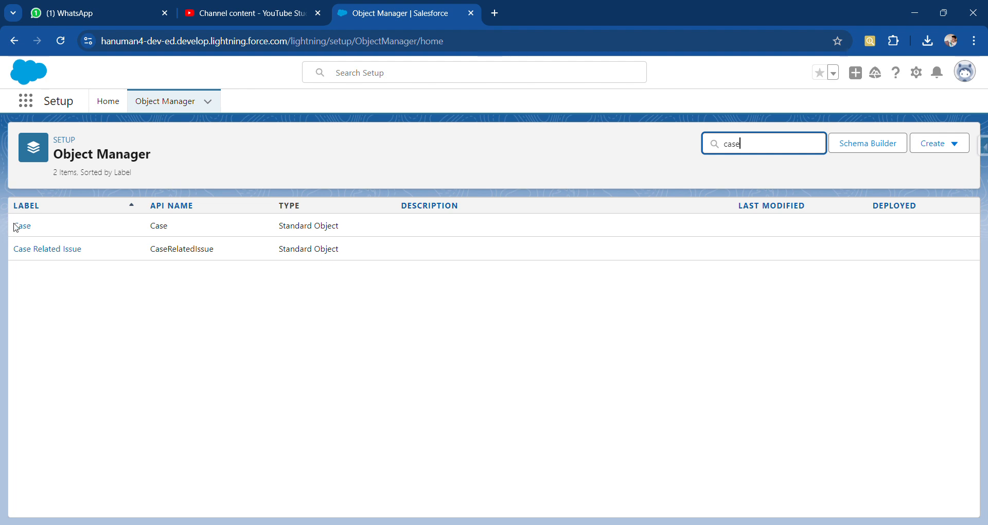
{"action": "left_click", "coordinate": [29, 227]}
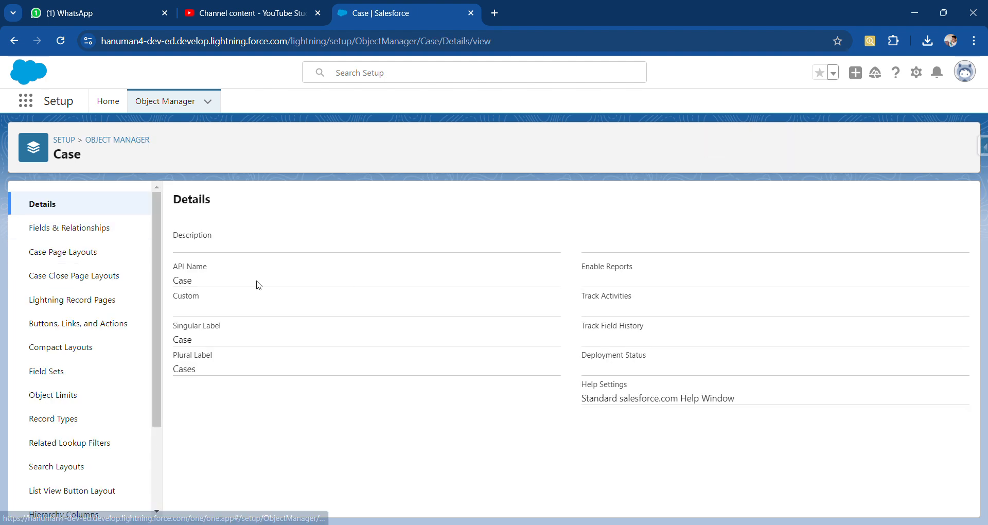
{"action": "left_click", "coordinate": [58, 419]}
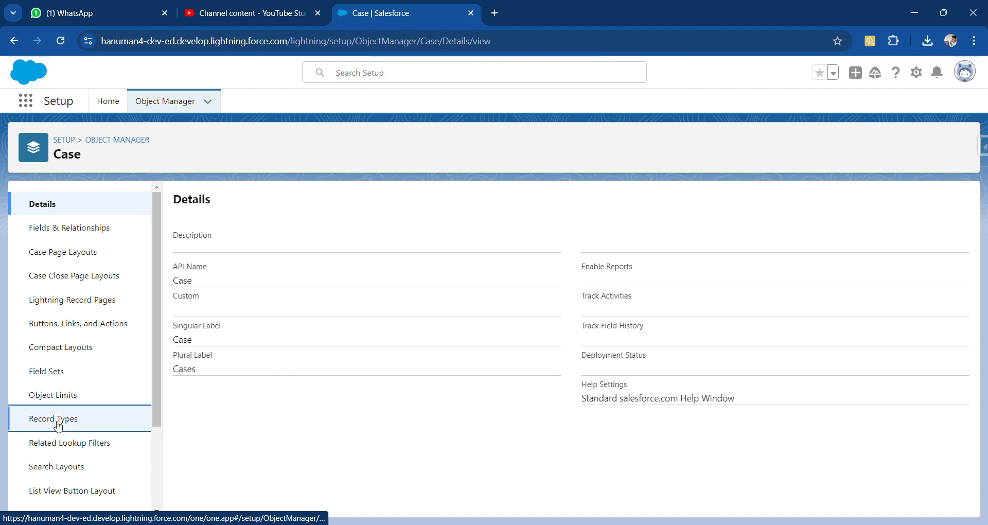
{"action": "left_click", "coordinate": [838, 203]}
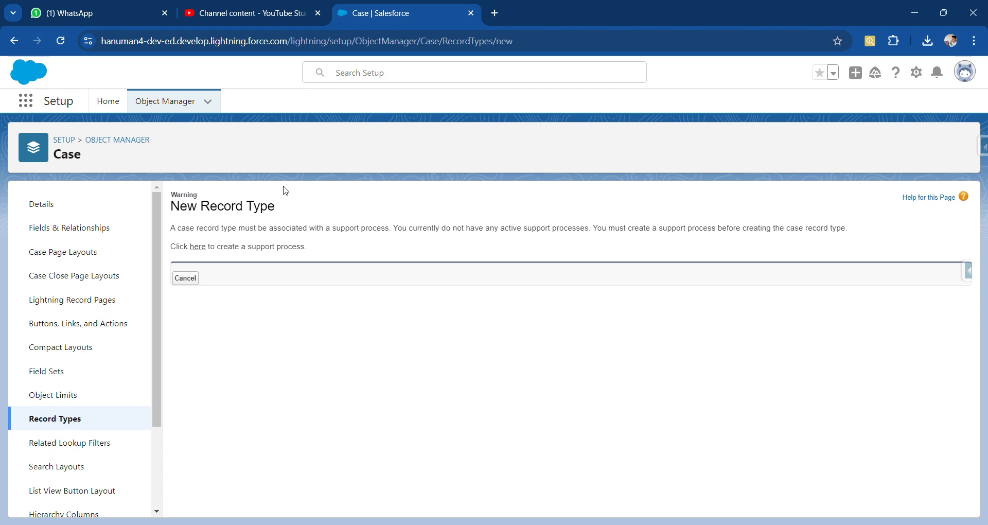
- Search Setup for "sales p" from its home page and open the Sales Processes page
{"action": "left_click", "coordinate": [179, 104]}
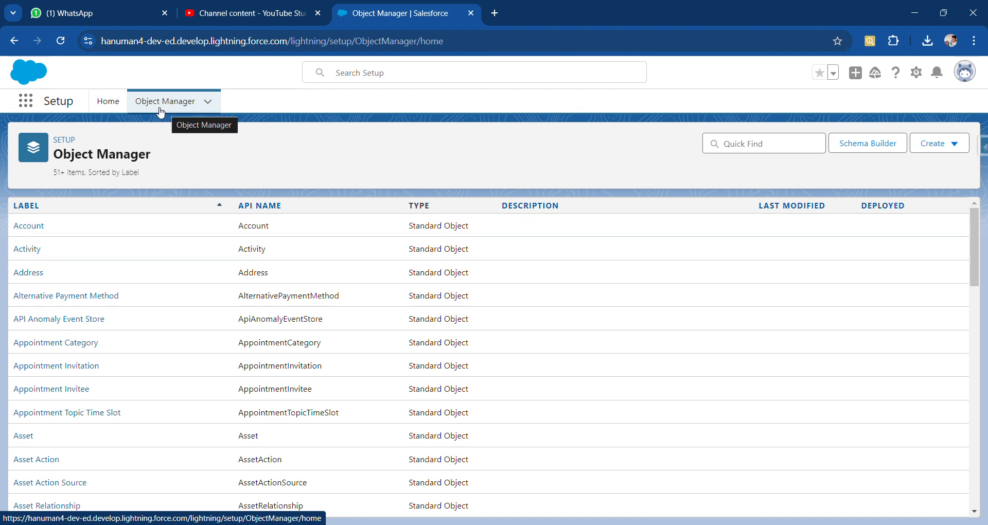
{"action": "left_click", "coordinate": [105, 108]}
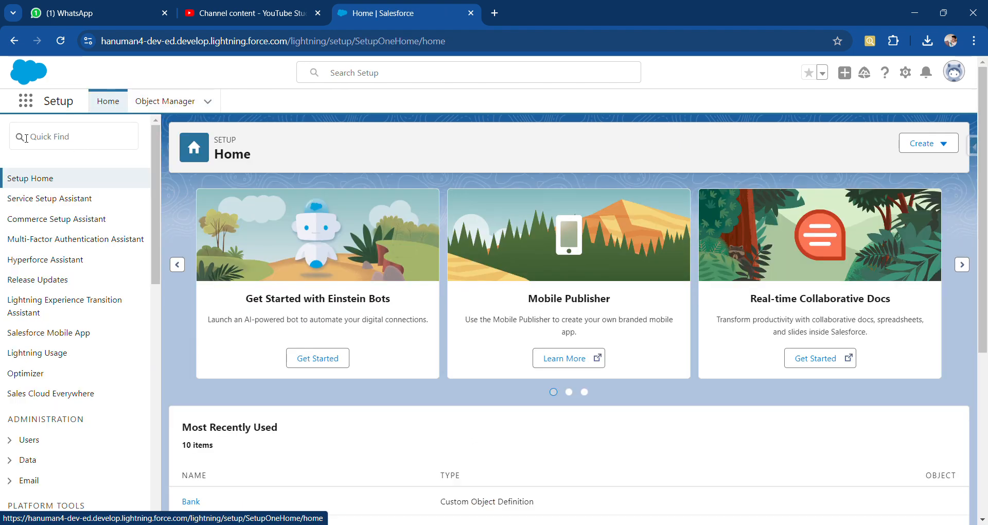
{"action": "left_click", "coordinate": [26, 138]}
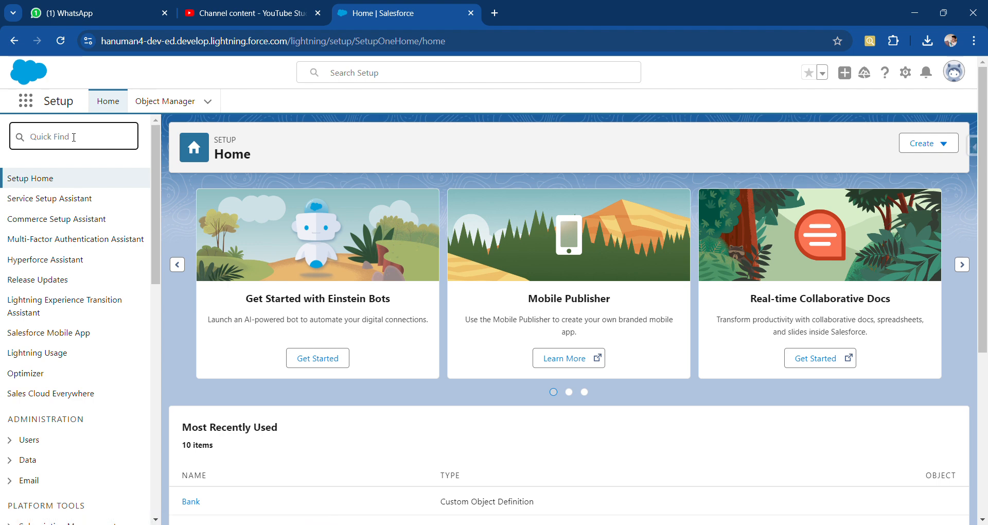
{"action": "type", "text": "sales"}
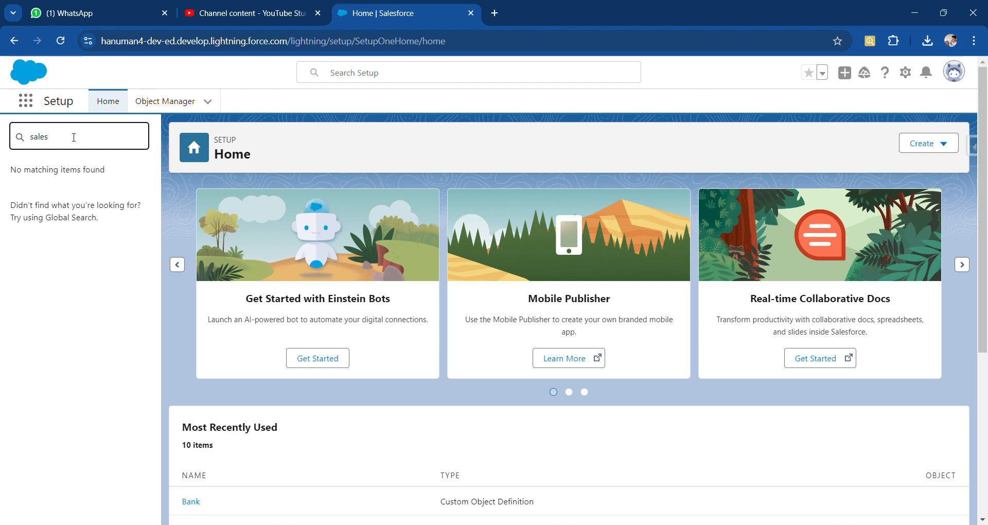
{"action": "type", "text": "p"}
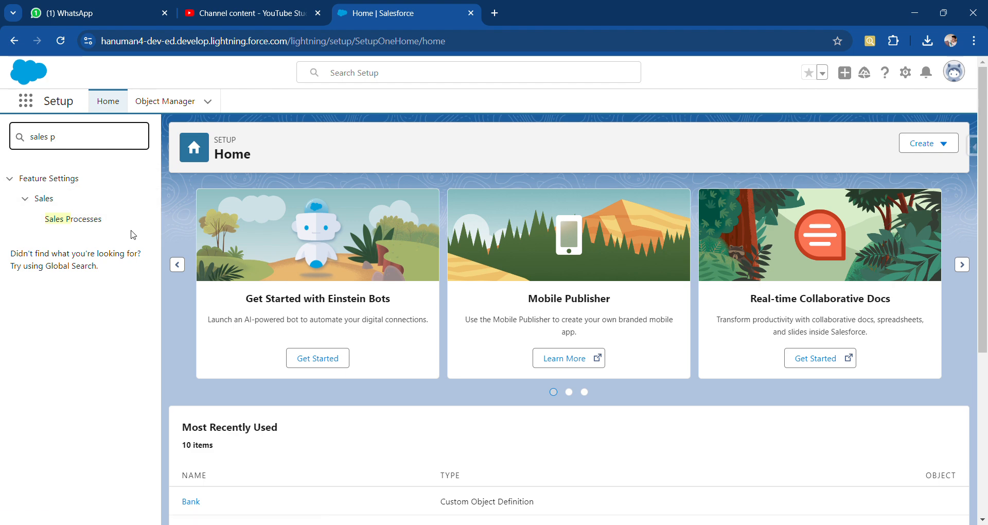
{"action": "left_click", "coordinate": [76, 223]}
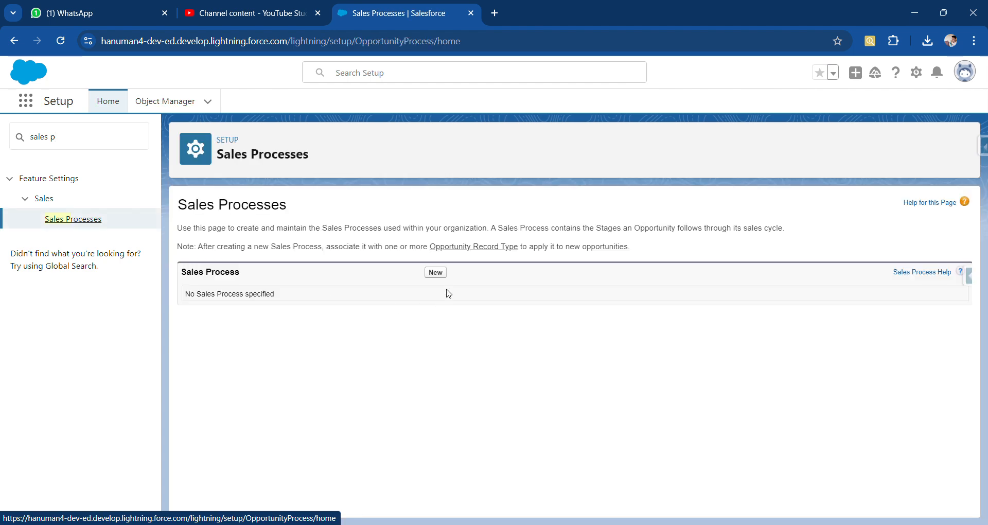
{"action": "left_click", "coordinate": [435, 272]}
- Open Setup in a separate browser tab, go to Opportunities by searching for "opp", and open a blank new opportunity form
{"action": "left_click", "coordinate": [916, 76]}
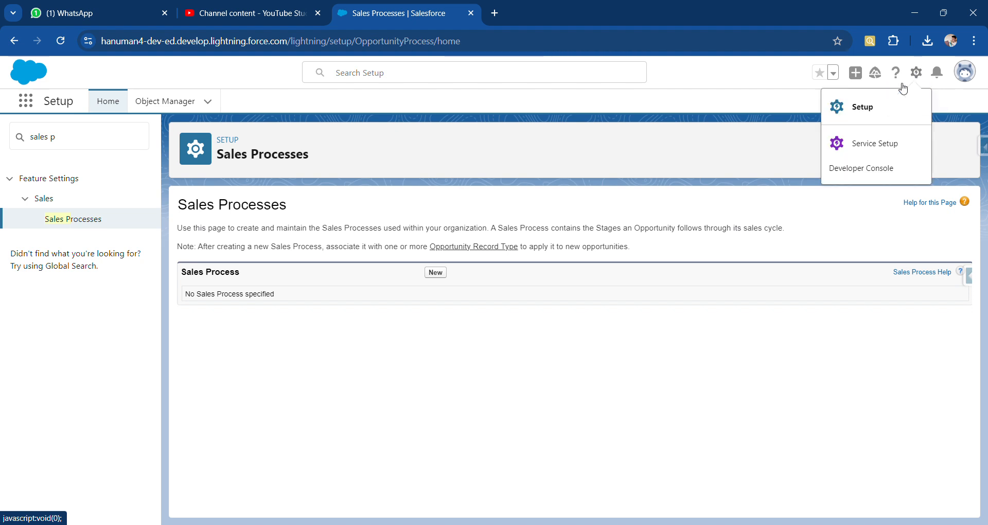
{"action": "left_click", "coordinate": [854, 113]}
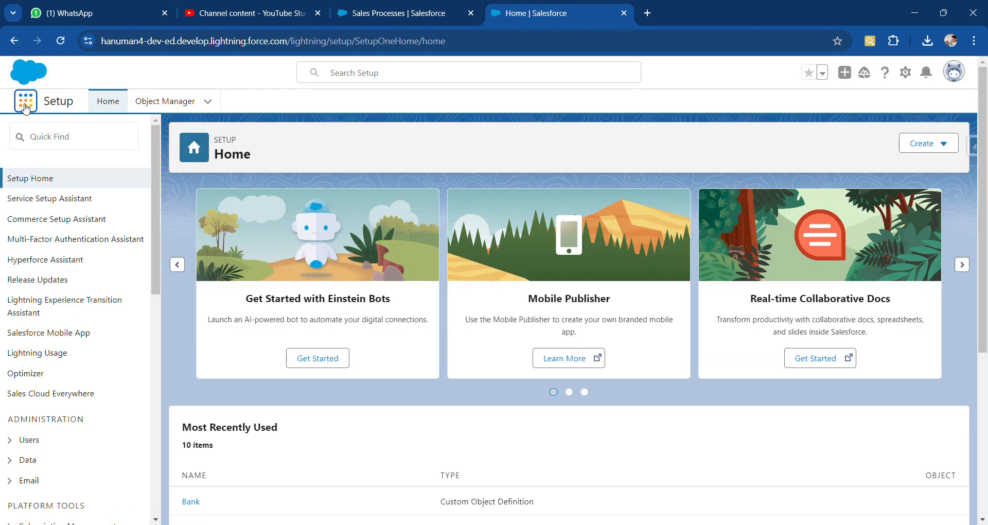
{"action": "left_click", "coordinate": [24, 105]}
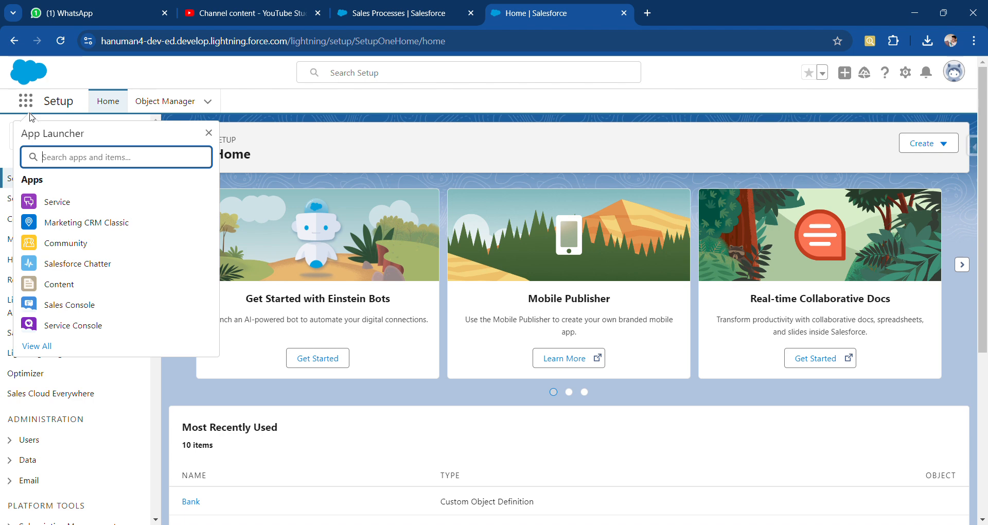
{"action": "type", "text": "opp"}
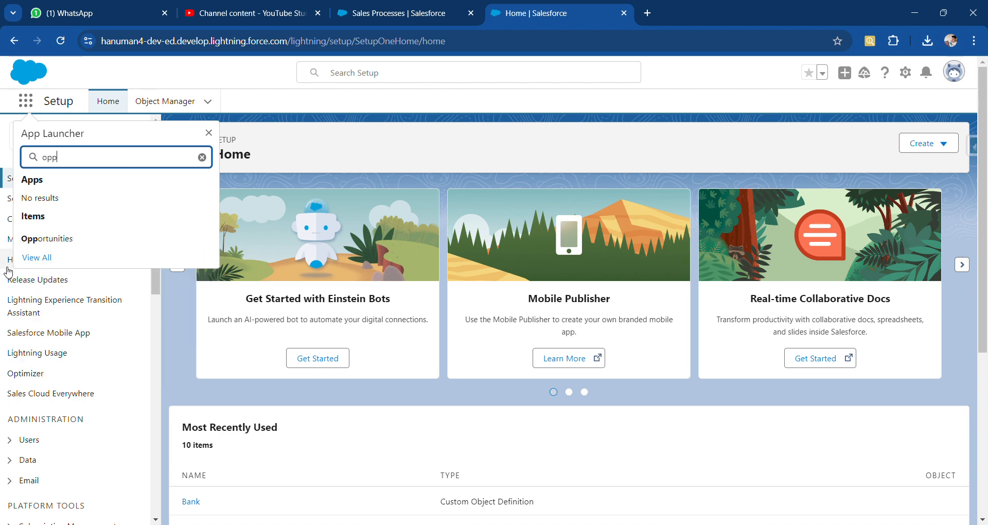
{"action": "left_click", "coordinate": [58, 241]}
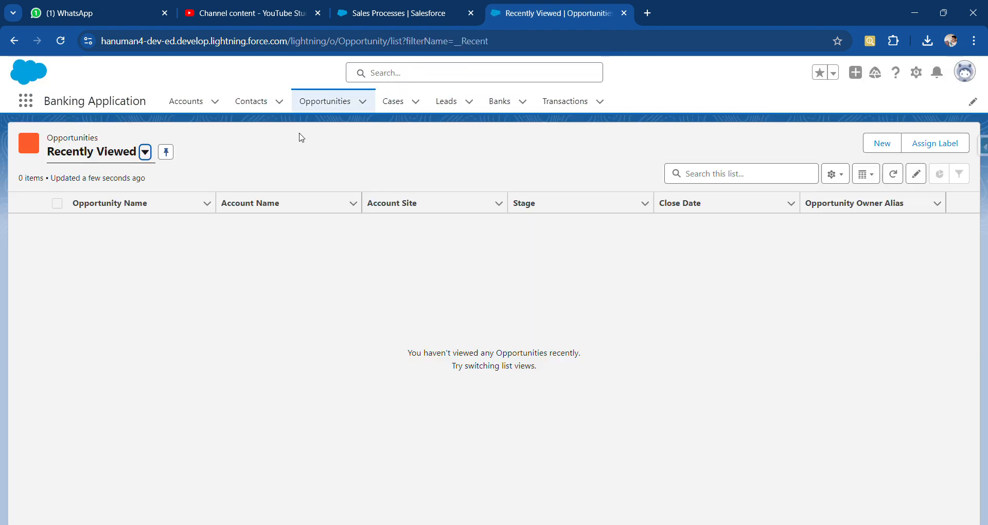
{"action": "left_click", "coordinate": [364, 102]}
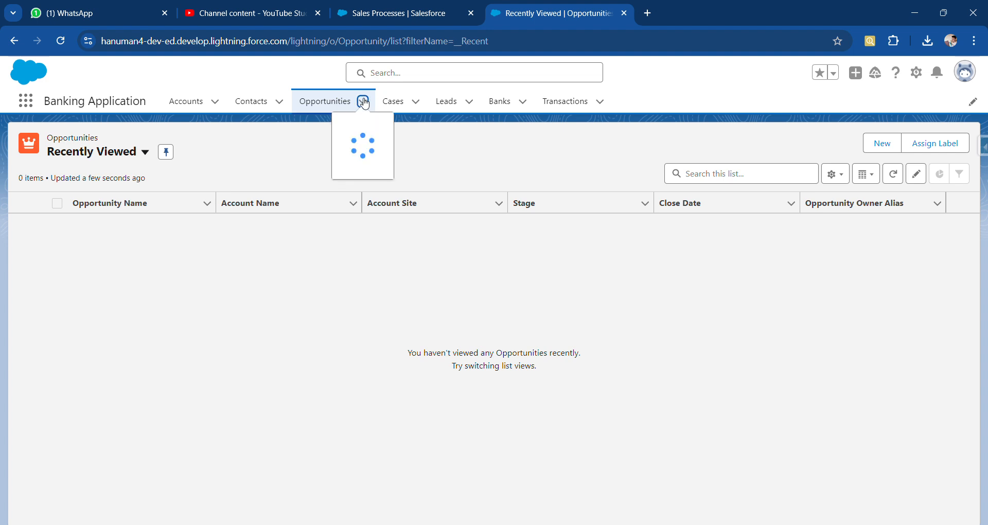
{"action": "left_click", "coordinate": [333, 130]}
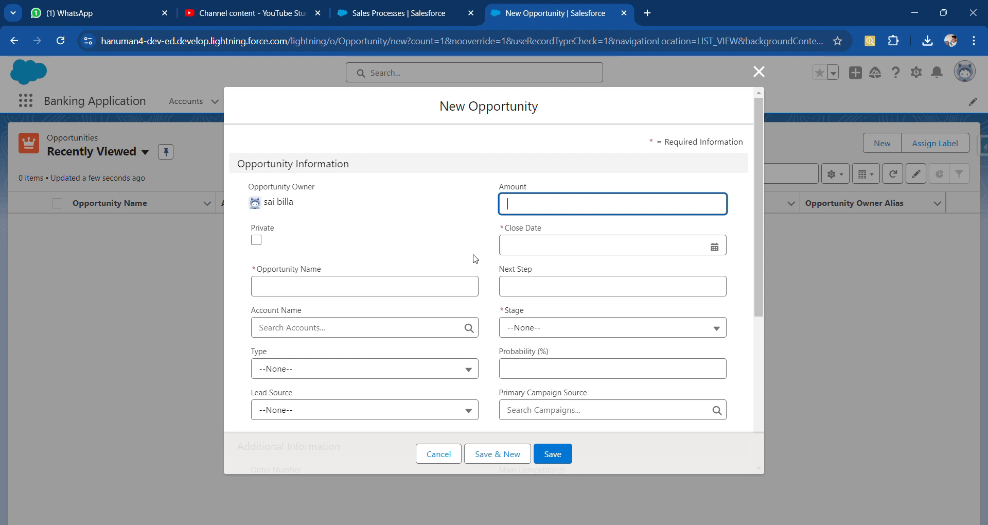
- Try the Closed Lost and Closed Won stages in the new opportunity form to compare their probabilities
{"action": "scroll", "coordinate": [476, 259], "scroll_direction": "down", "scroll_amount": 3}
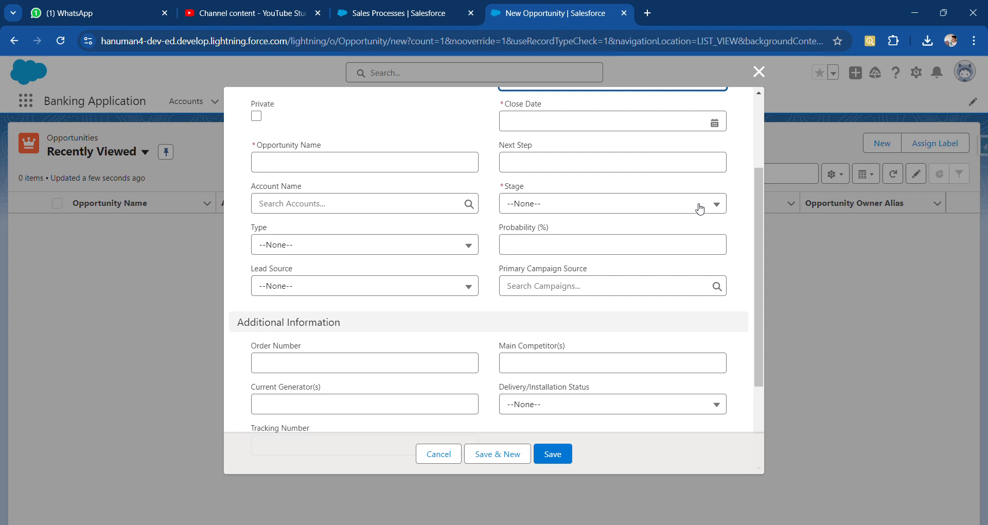
{"action": "left_click", "coordinate": [720, 208]}
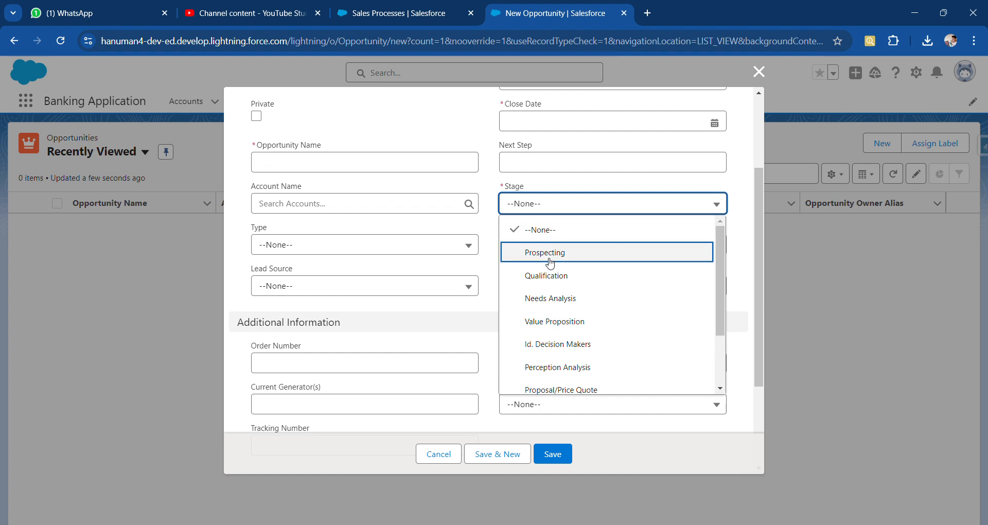
{"action": "scroll", "coordinate": [551, 270], "scroll_direction": "down", "scroll_amount": 2}
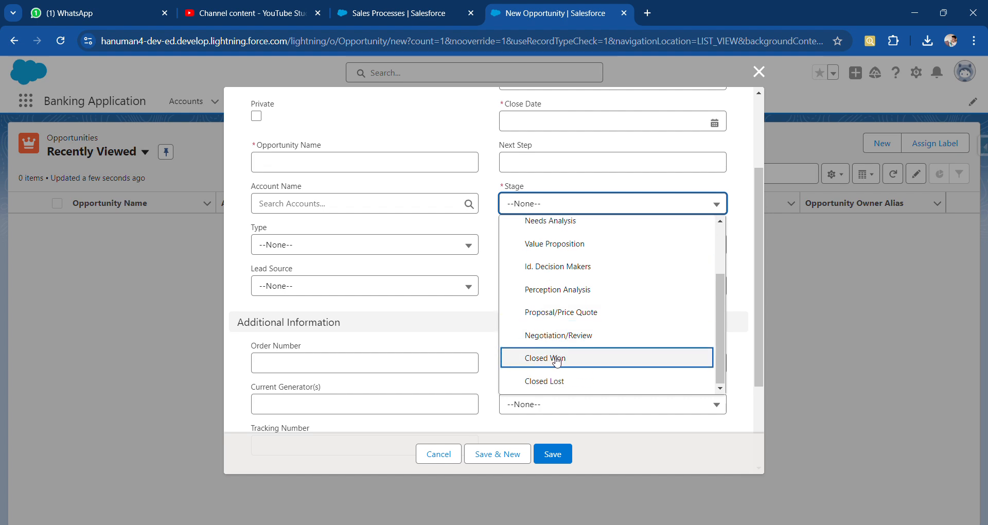
{"action": "left_click", "coordinate": [550, 381]}
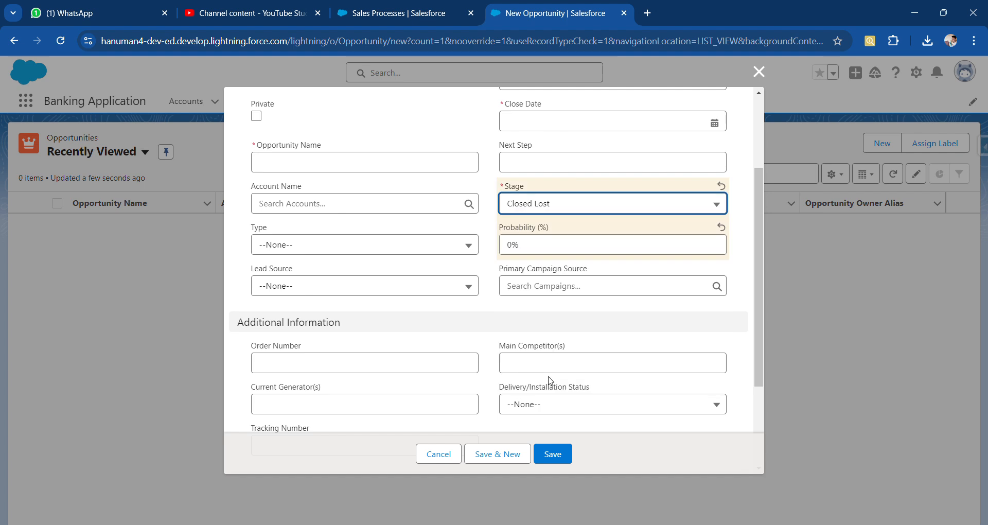
{"action": "left_click", "coordinate": [612, 206]}
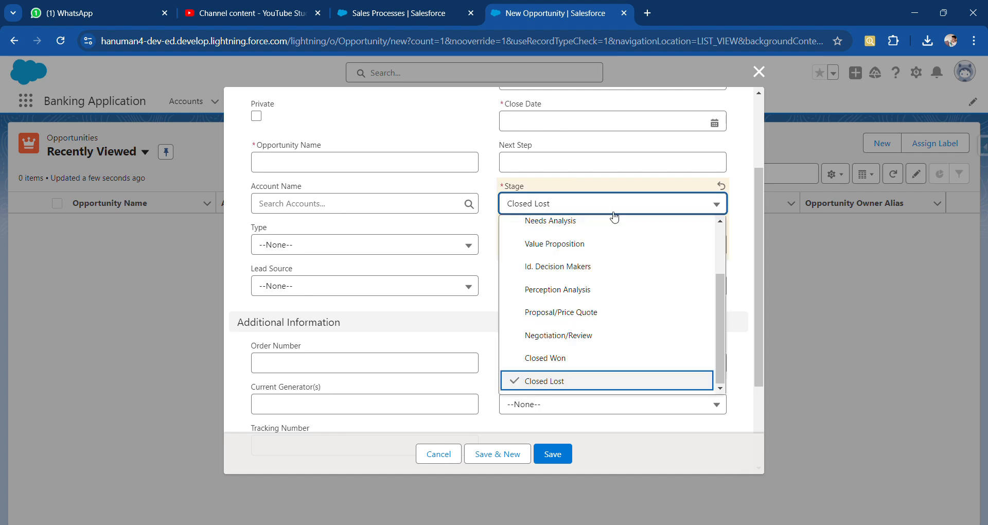
{"action": "left_click", "coordinate": [570, 351]}
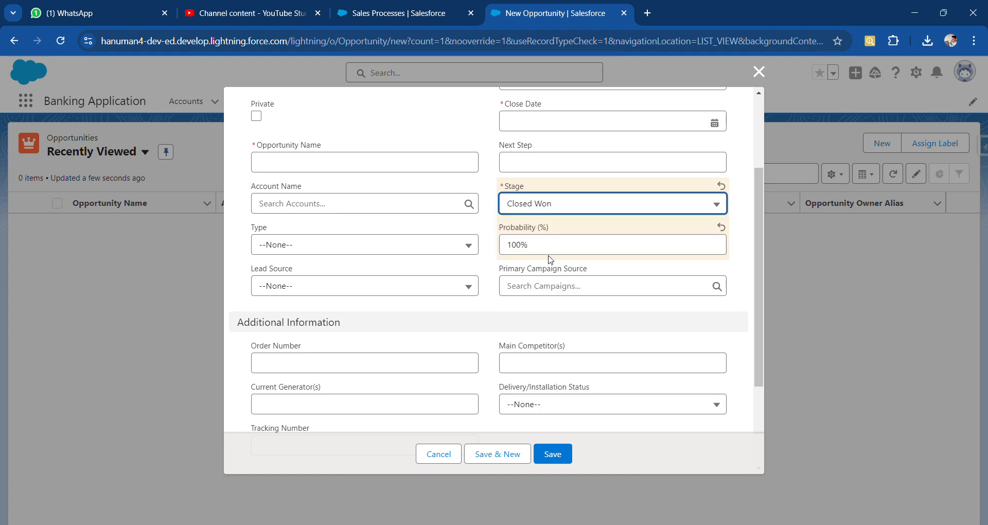
- Try the Value Proposition and Proposal/Price Quote stages to compare probabilities, and close the opportunity form without saving
{"action": "scroll", "coordinate": [549, 257], "scroll_direction": "up", "scroll_amount": 1}
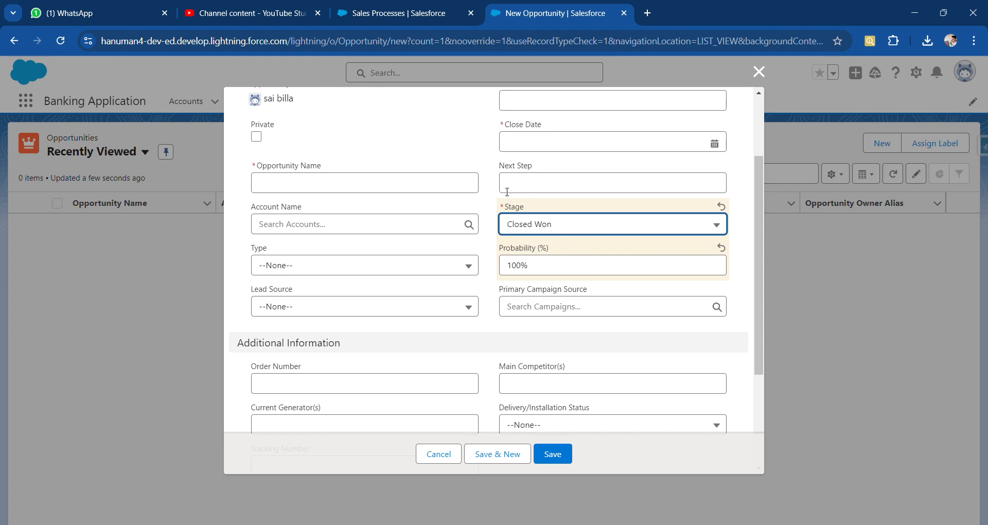
{"action": "scroll", "coordinate": [515, 216], "scroll_direction": "up", "scroll_amount": 1}
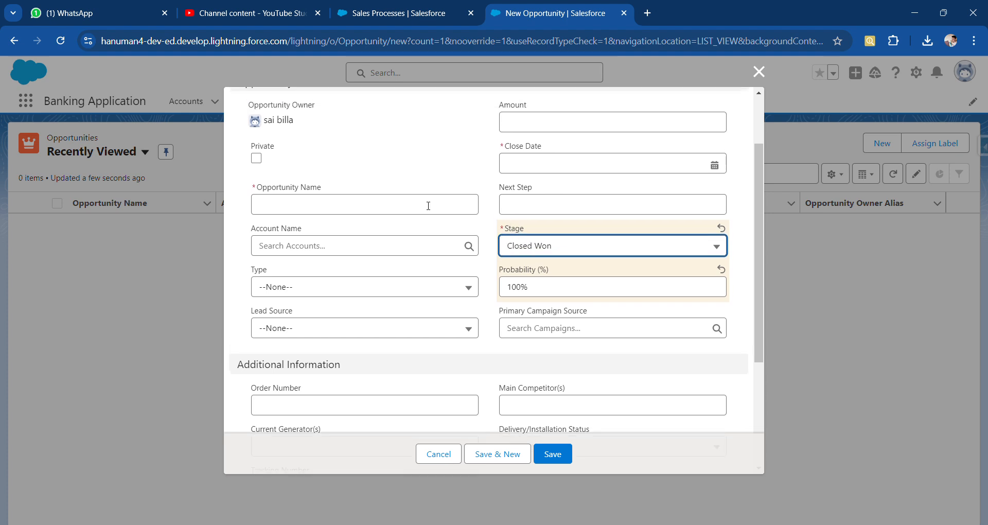
{"action": "left_click", "coordinate": [533, 244]}
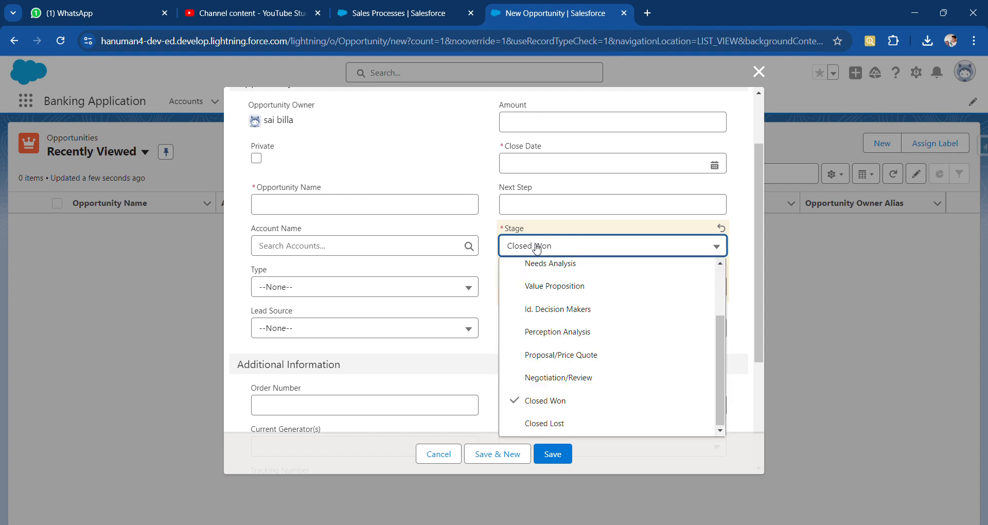
{"action": "left_click", "coordinate": [542, 290]}
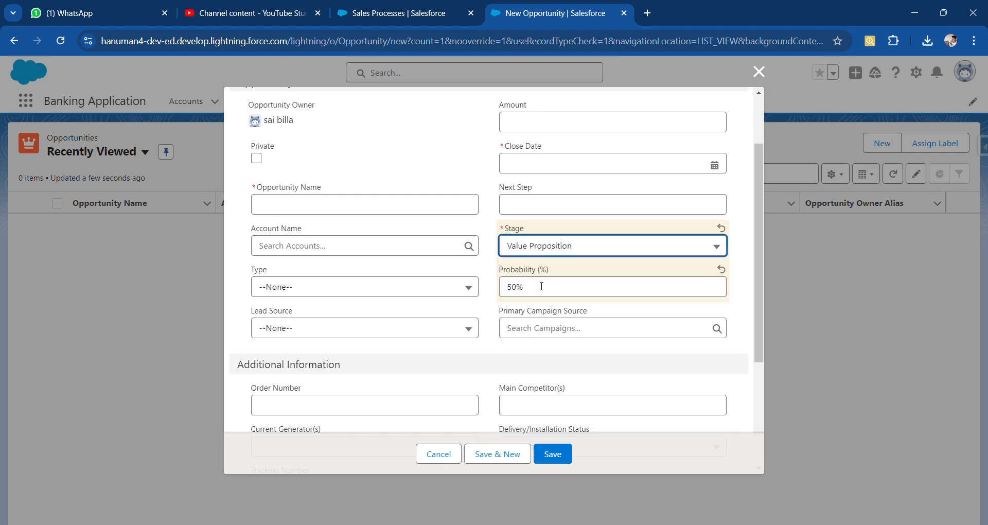
{"action": "left_click", "coordinate": [577, 247]}
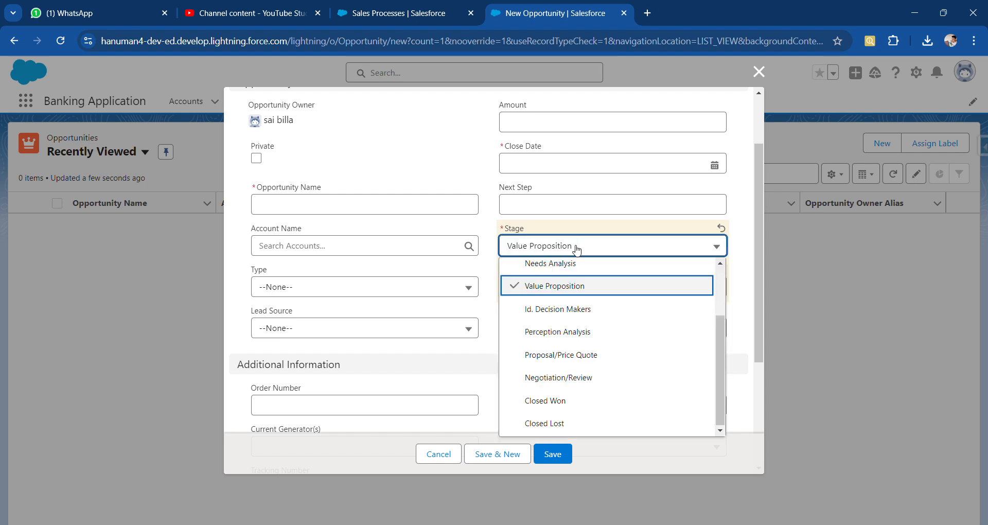
{"action": "left_click", "coordinate": [561, 355]}
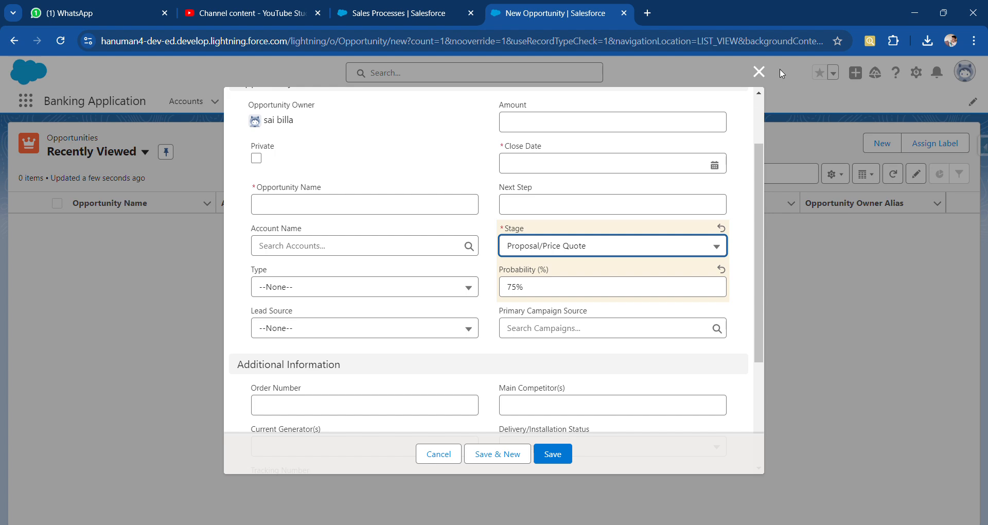
{"action": "left_click", "coordinate": [759, 71]}
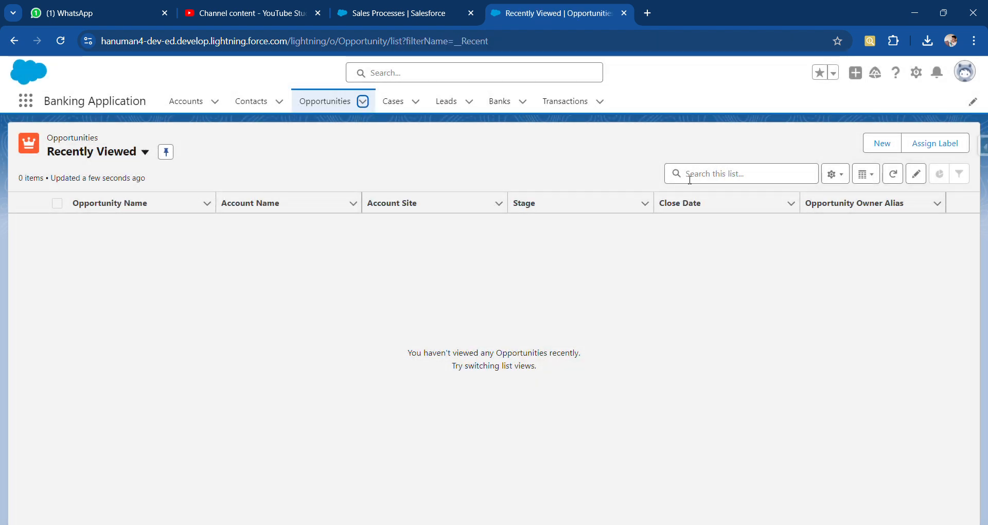
- On the Sales Processes page, create a sales process named "Closed Process" with the description "0 or 100"
{"action": "left_click", "coordinate": [378, 18]}
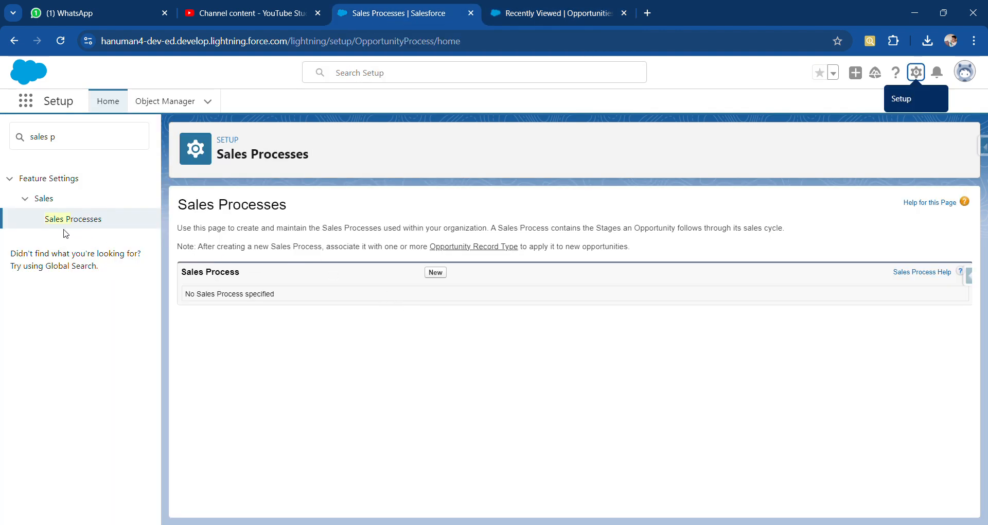
{"action": "left_click", "coordinate": [435, 273]}
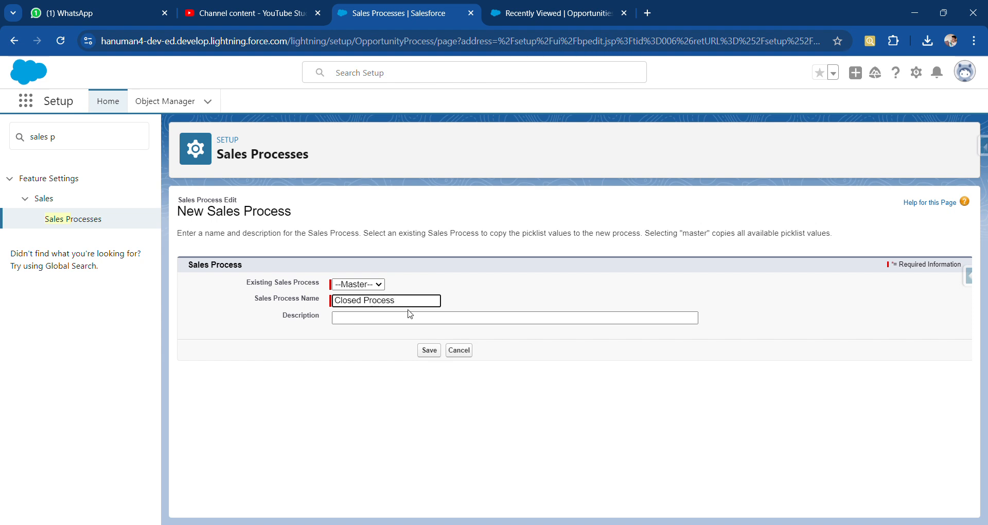
{"action": "left_click", "coordinate": [396, 317]}
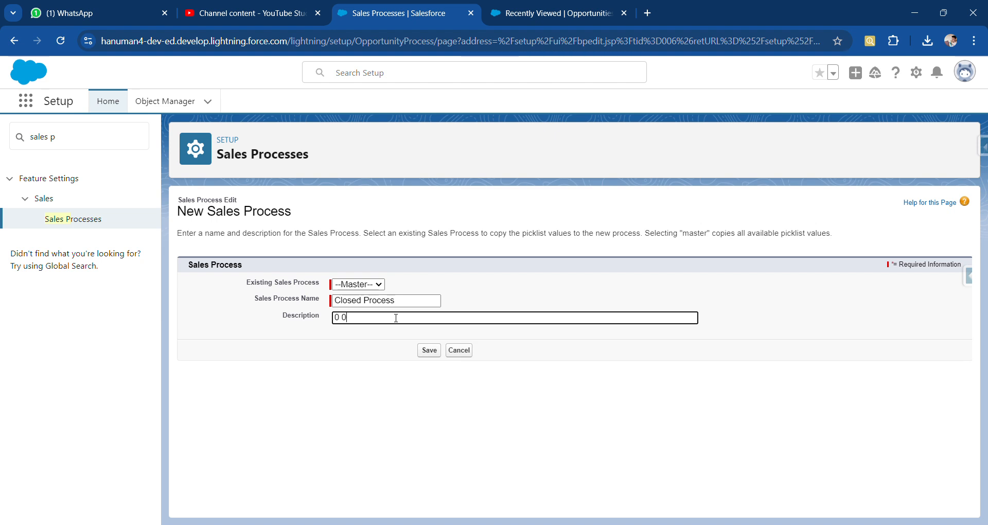
{"action": "type", "text": "r 100"}
{"action": "left_click", "coordinate": [430, 350]}
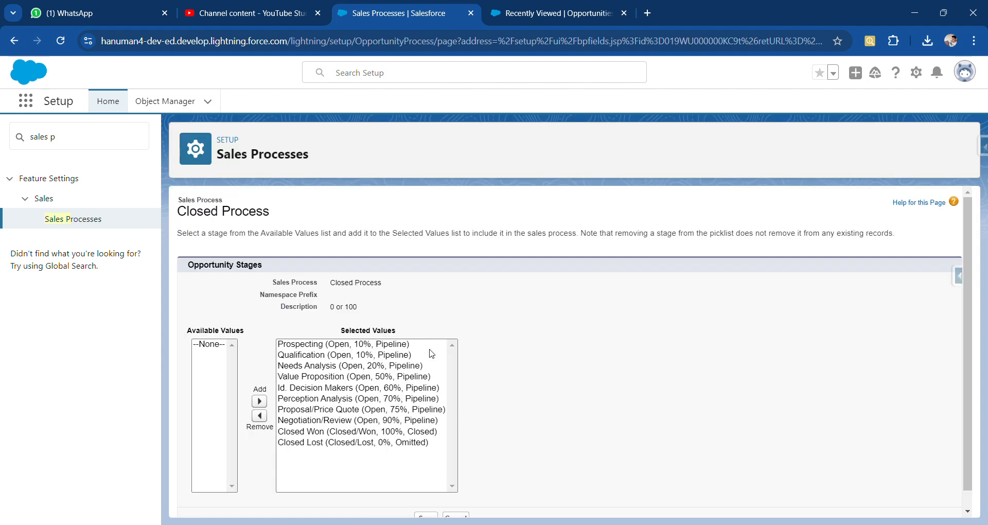
- Remove the stages from Prospecting through Negotiation/Review from Closed Process, keeping only Closed Won and Closed Lost, and save
{"action": "scroll", "coordinate": [430, 350], "scroll_direction": "down", "scroll_amount": 1}
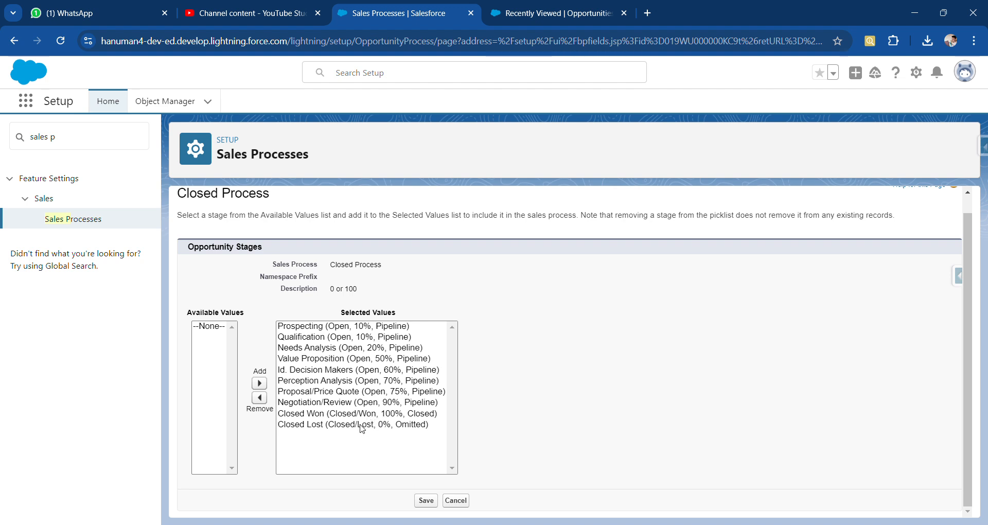
{"action": "left_click_drag", "start_coordinate": [332, 404], "coordinate": [292, 330]}
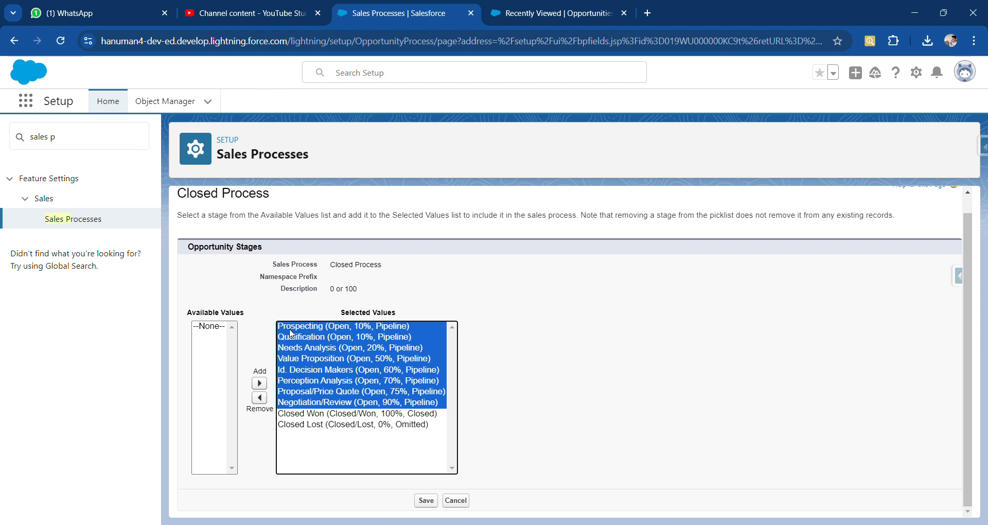
{"action": "left_click", "coordinate": [259, 401]}
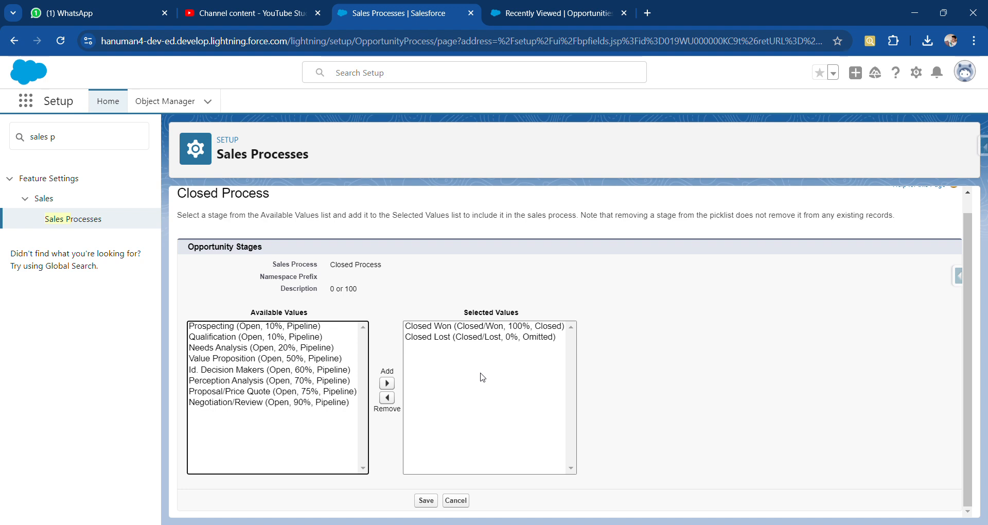
{"action": "left_click", "coordinate": [429, 503]}
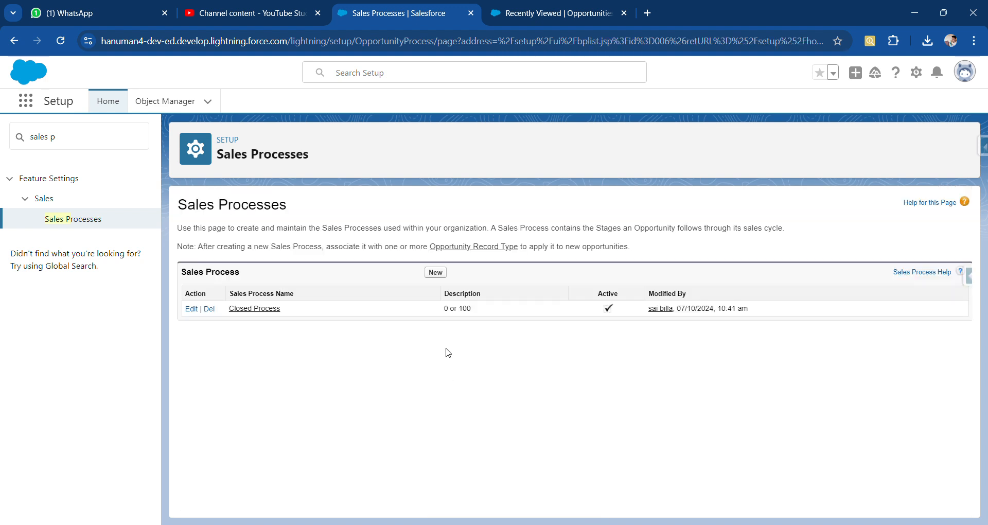
- Create another sales process based on Master, named "Sales process" with the description "40-90"
{"action": "left_click", "coordinate": [436, 273]}
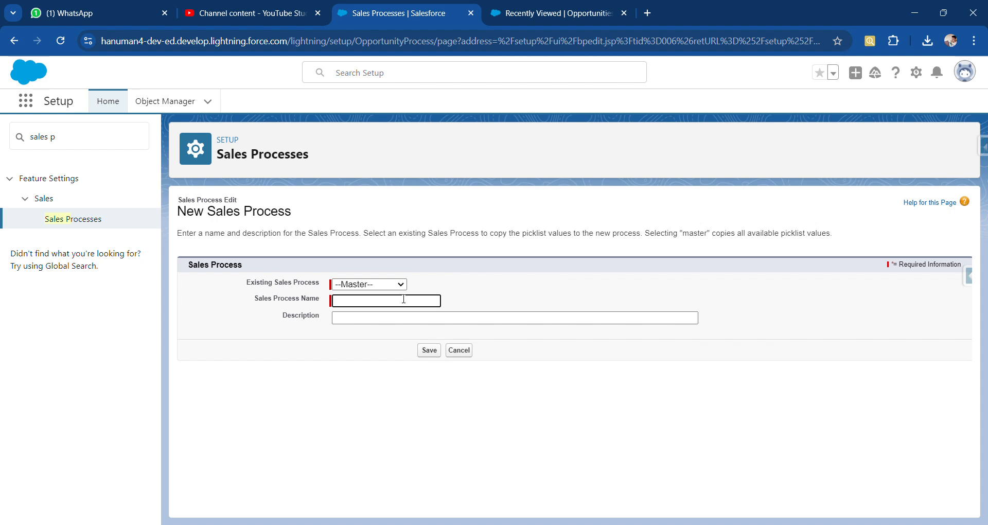
{"action": "type", "text": "Sales proce"}
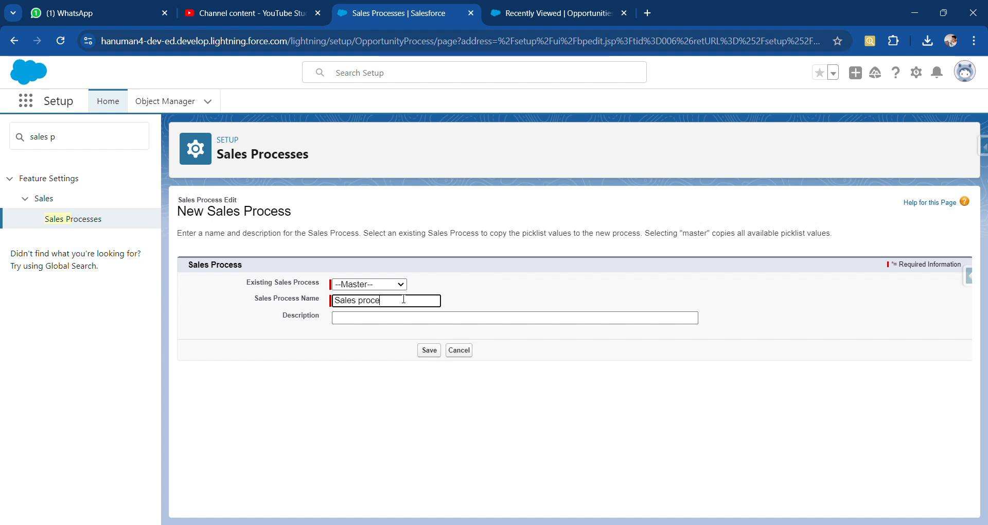
{"action": "type", "text": "ss"}
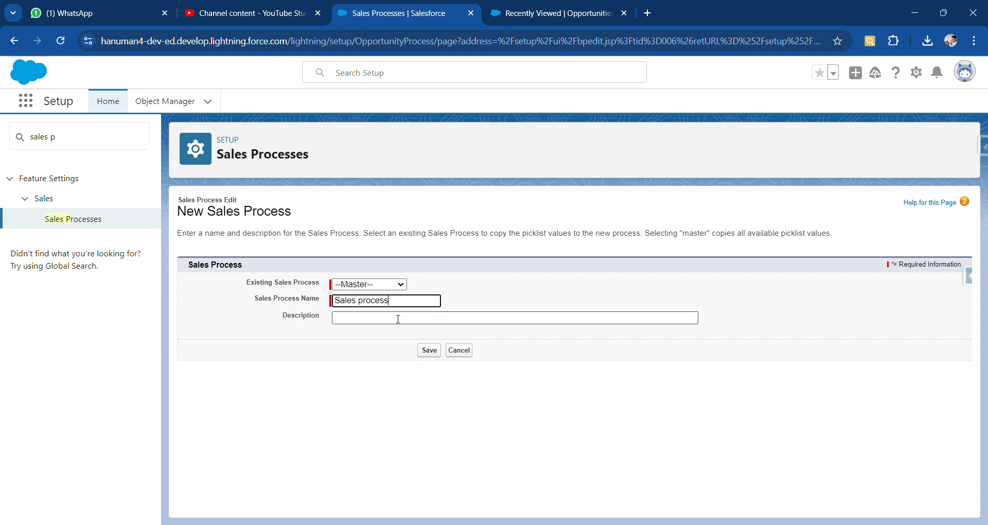
{"action": "left_click", "coordinate": [397, 319]}
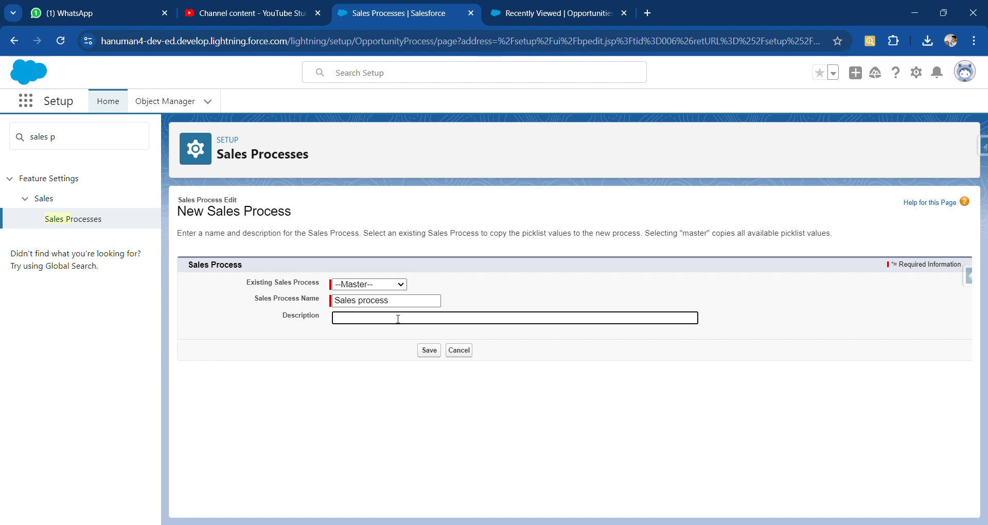
{"action": "type", "text": "40-90"}
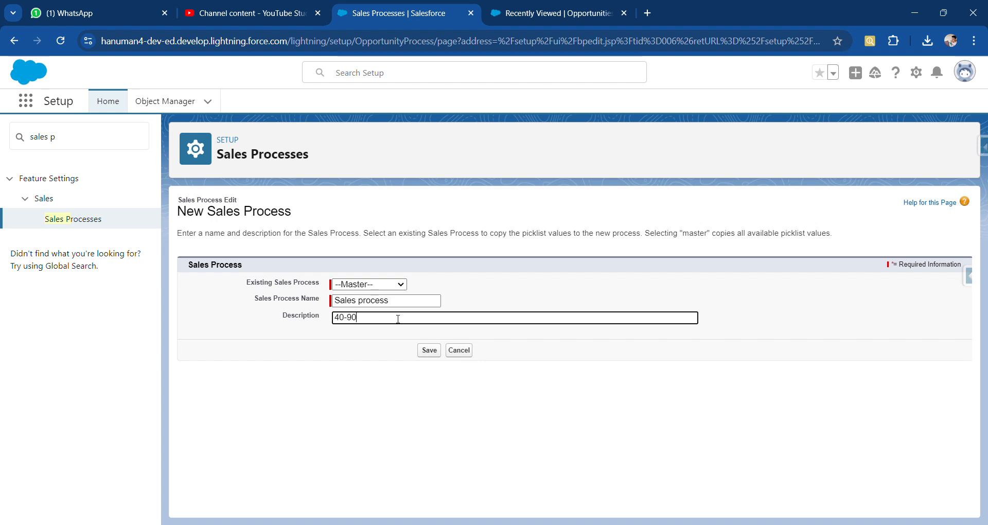
{"action": "left_click", "coordinate": [429, 350]}
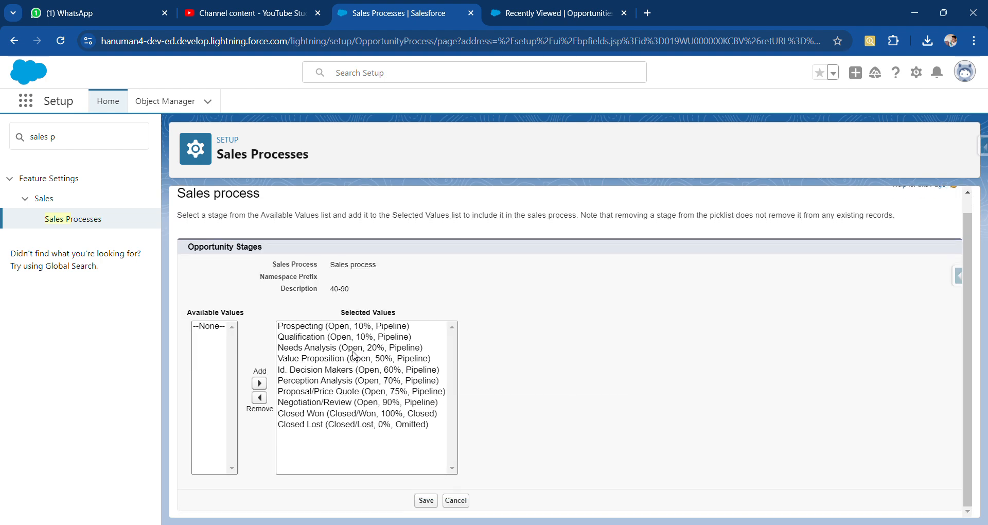
- Remove Prospecting, Qualification, Needs Analysis, Closed Won and Closed Lost from the selected stages of "Sales process" and save
{"action": "left_click", "coordinate": [348, 348]}
{"action": "left_click_drag", "start_coordinate": [348, 348], "coordinate": [342, 330]}
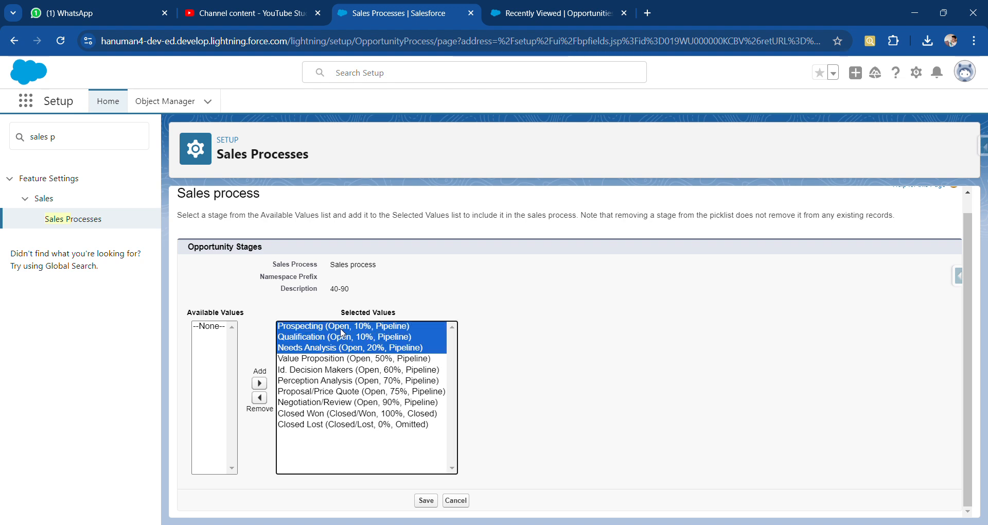
{"action": "left_click", "coordinate": [260, 398]}
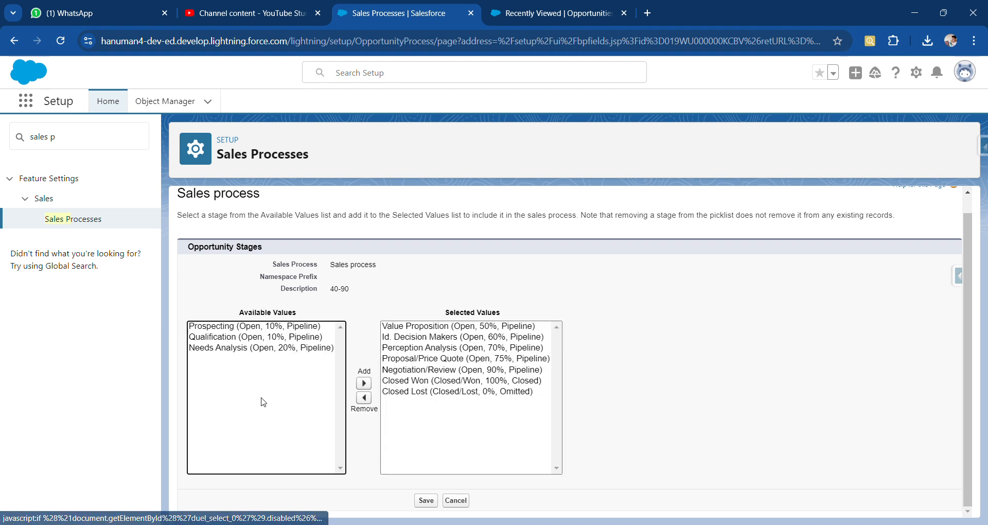
{"action": "left_click", "coordinate": [474, 381]}
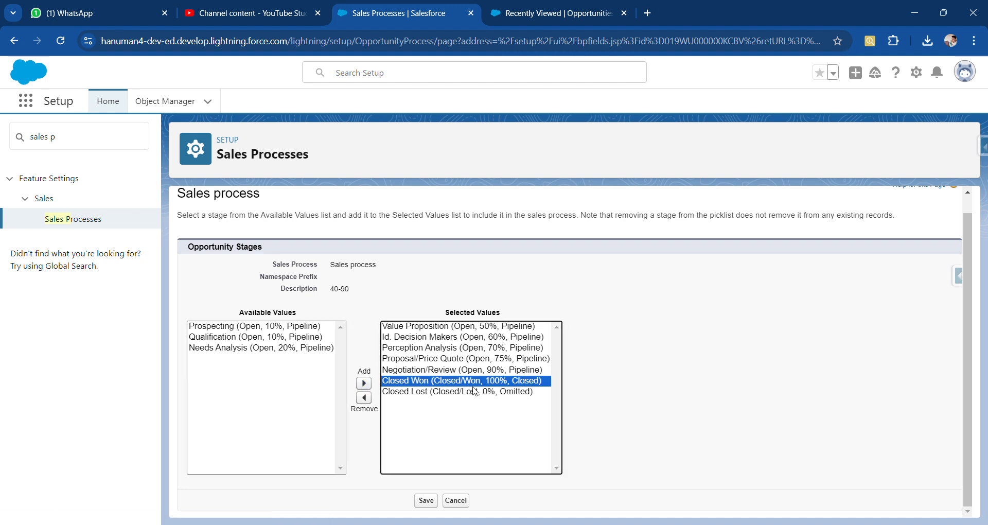
{"action": "left_click", "coordinate": [474, 391], "text": "shift"}
{"action": "left_click", "coordinate": [363, 398]}
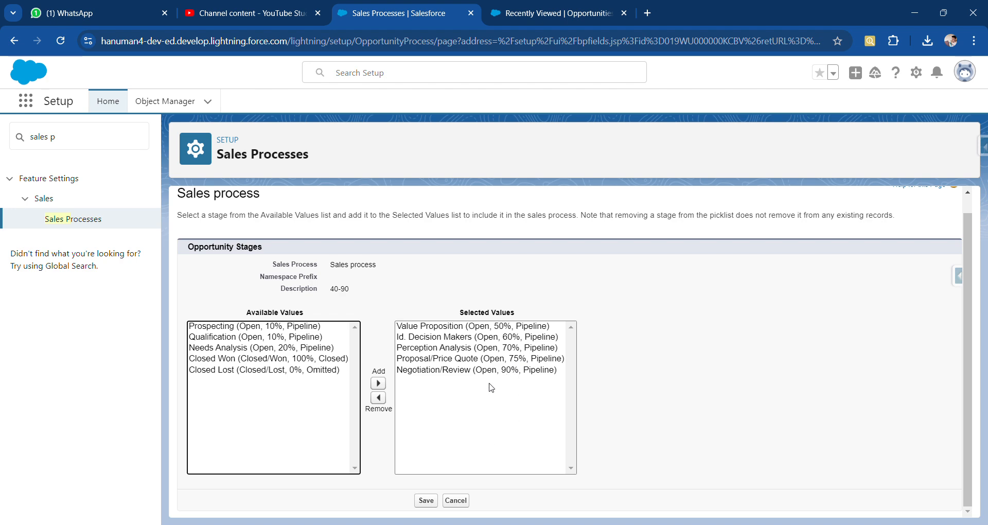
{"action": "left_click", "coordinate": [425, 499]}
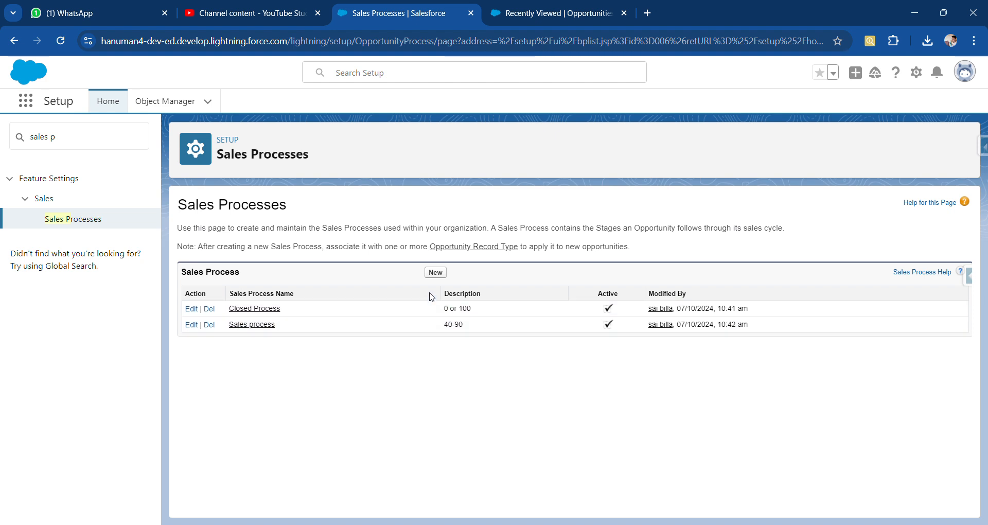
- Create a sales process based on Master, named "Start Process" with the description "10-40"
{"action": "left_click", "coordinate": [435, 273]}
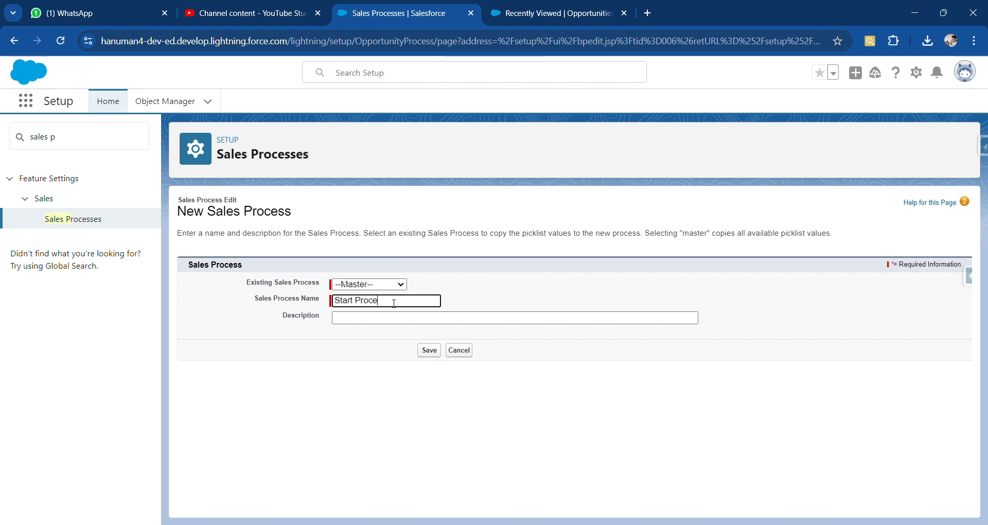
{"action": "type", "text": "ss"}
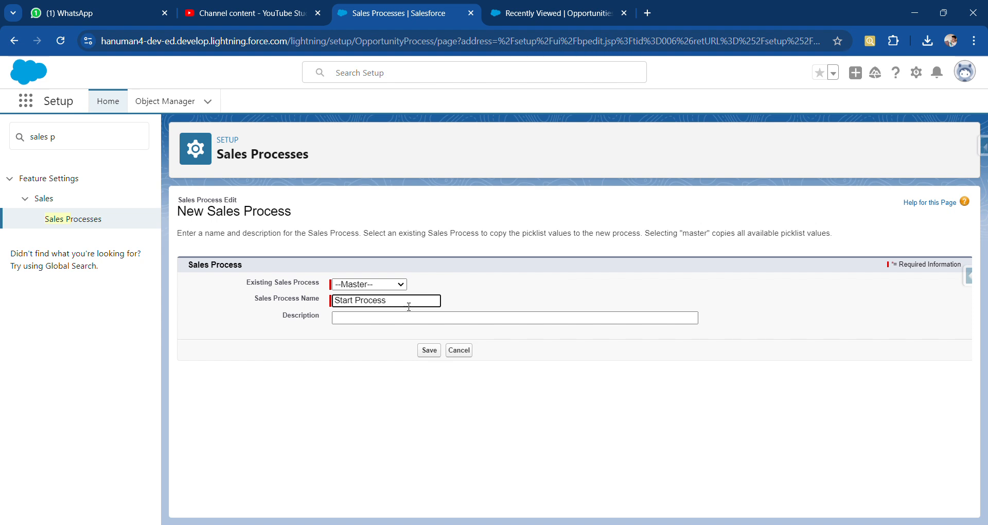
{"action": "left_click", "coordinate": [368, 318]}
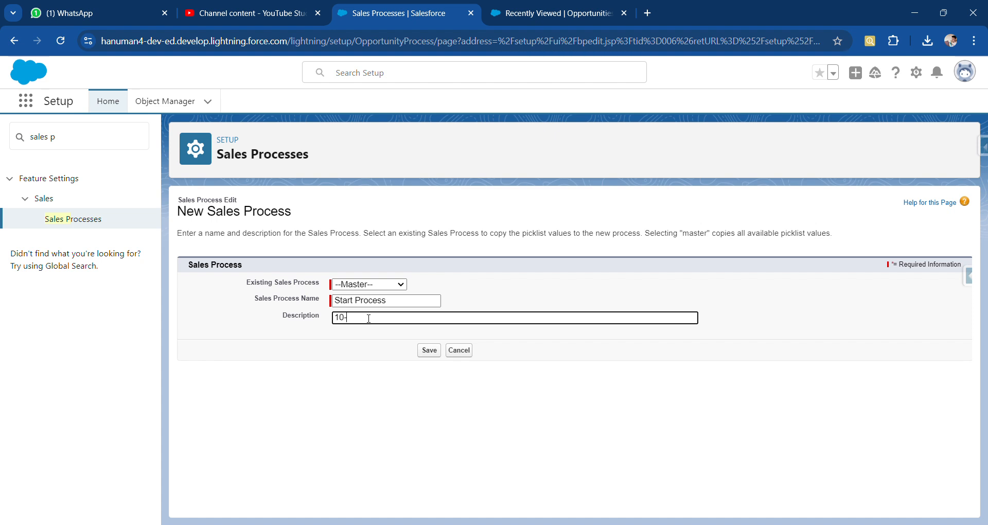
{"action": "type", "text": "10-40"}
{"action": "left_click", "coordinate": [429, 350]}
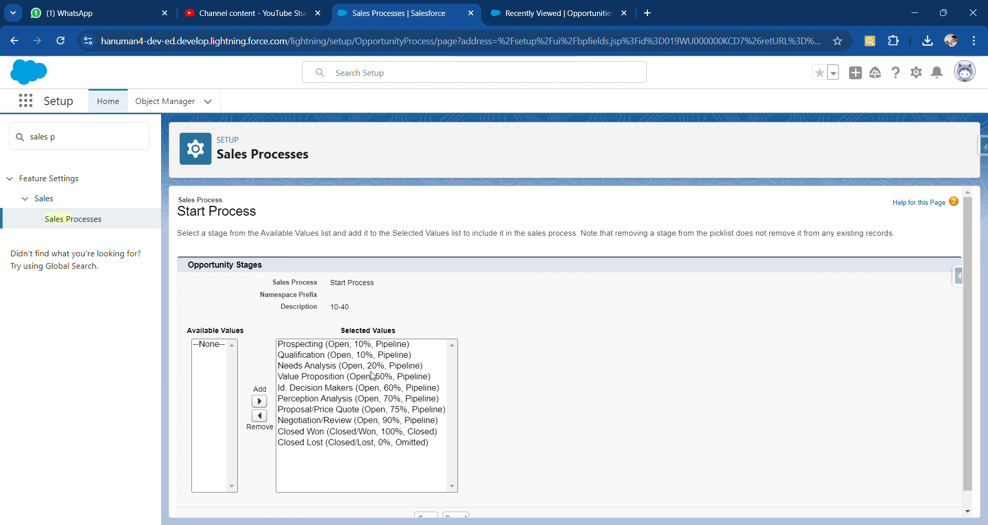
- Remove the stages from Value Proposition through Closed Lost from the selected values of Start Process and save
{"action": "left_click_drag", "start_coordinate": [370, 376], "coordinate": [372, 443]}
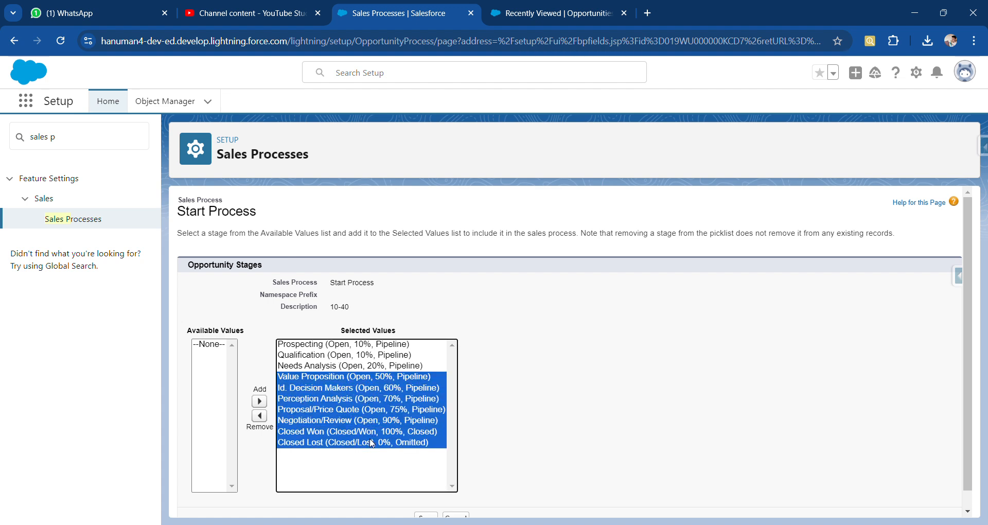
{"action": "left_click", "coordinate": [259, 417]}
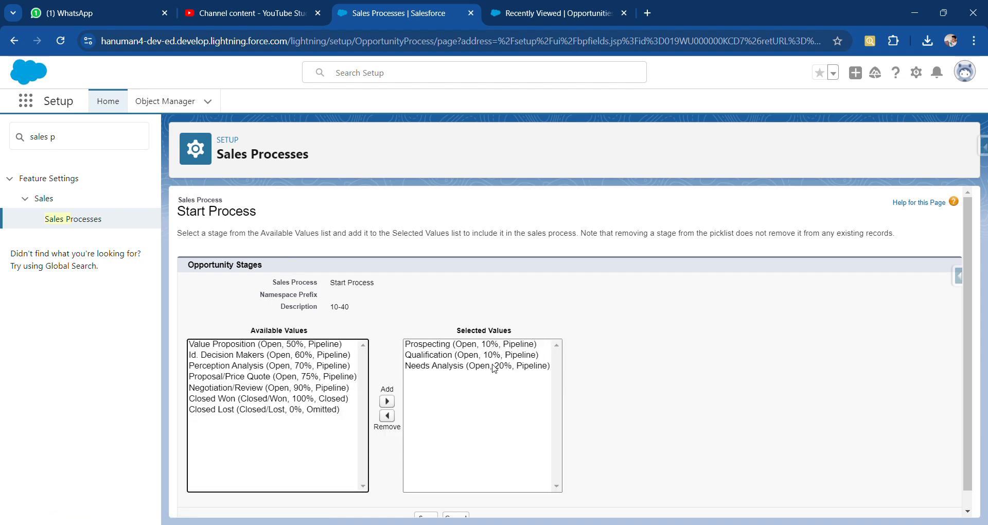
{"action": "scroll", "coordinate": [499, 371], "scroll_direction": "down", "scroll_amount": 1}
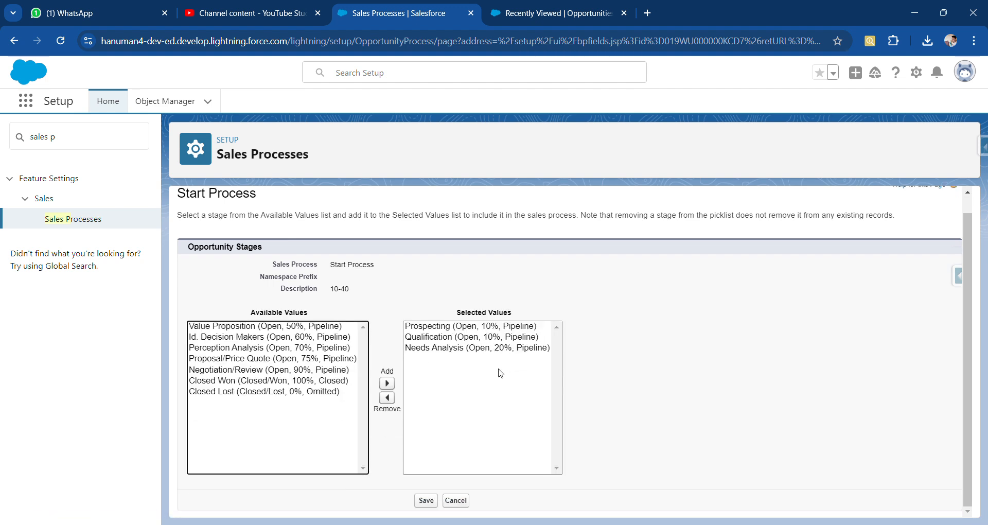
{"action": "left_click", "coordinate": [426, 501]}
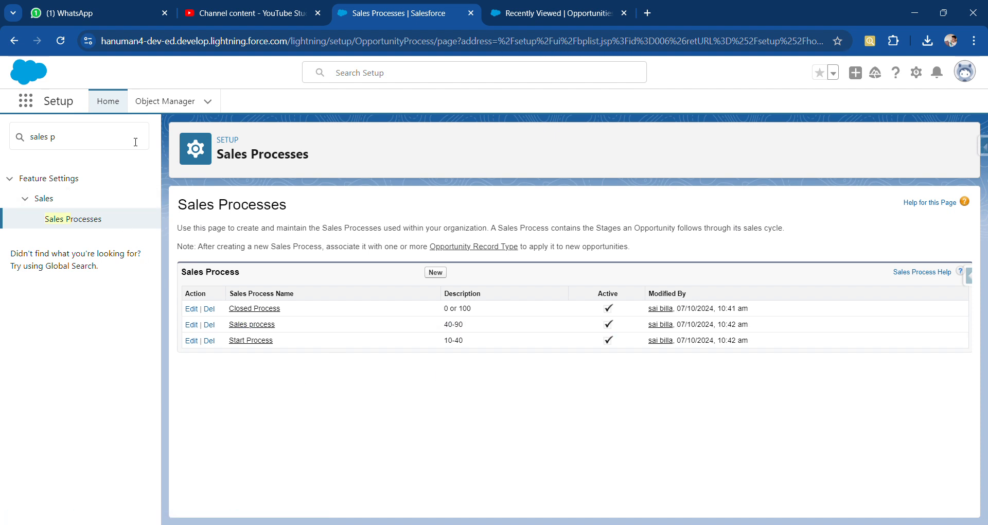
- Find the Opportunity object in Object Manager by searching for "opp" and open its page layouts
{"action": "left_click", "coordinate": [161, 105]}
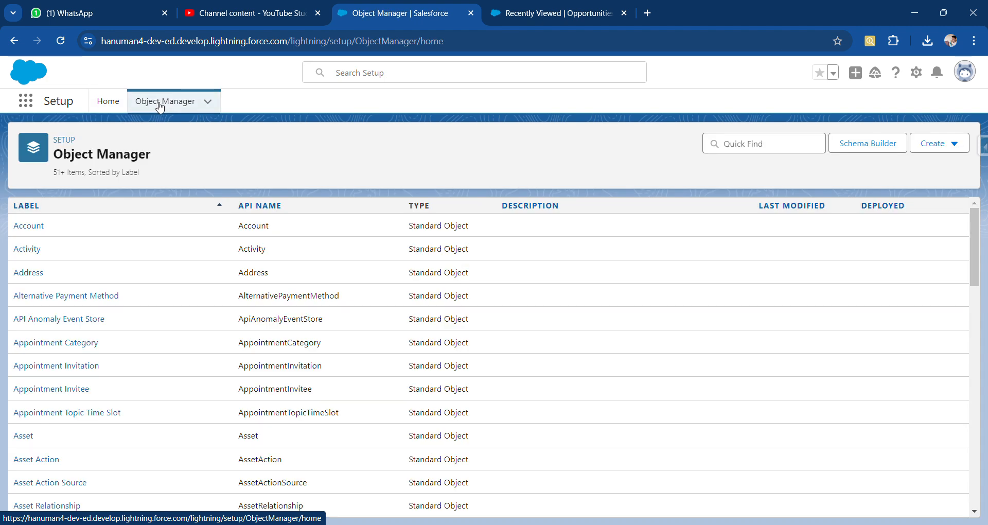
{"action": "left_click", "coordinate": [774, 145]}
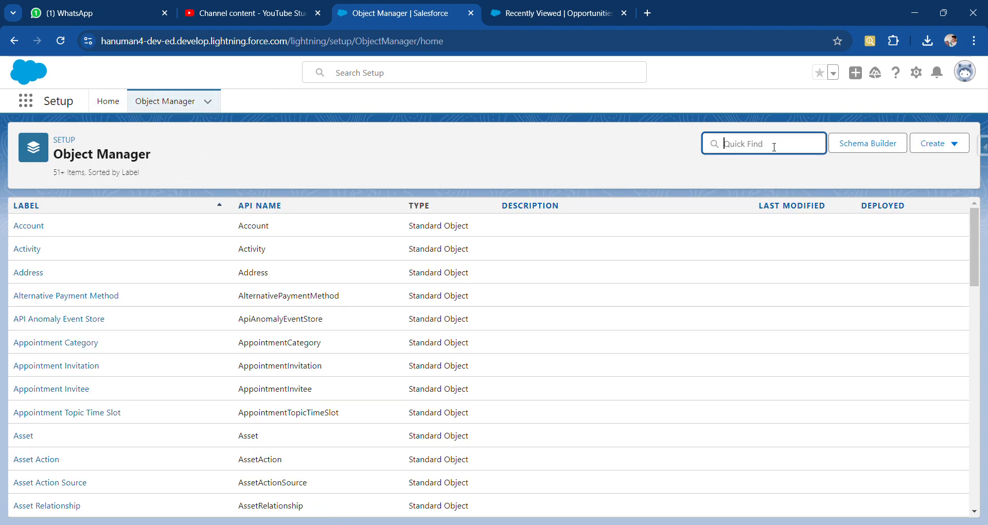
{"action": "type", "text": "opp"}
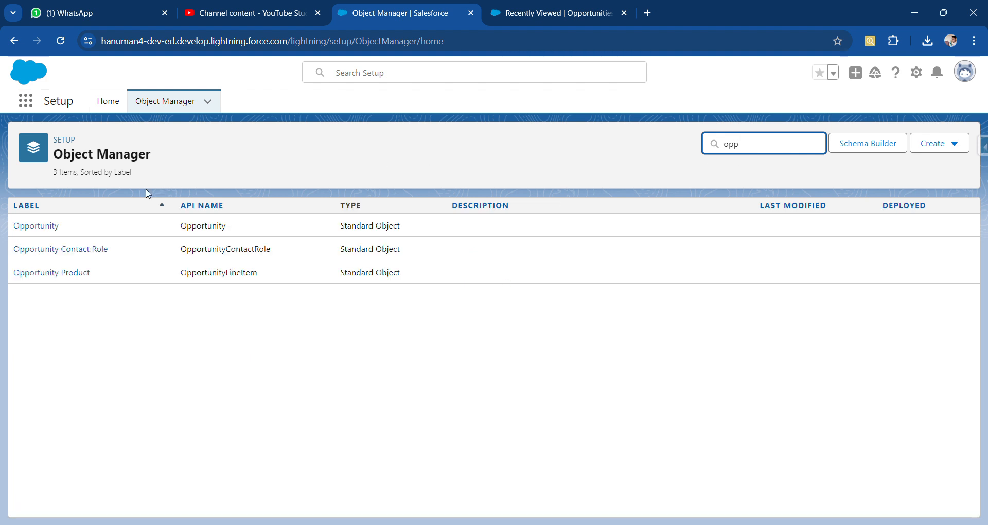
{"action": "left_click", "coordinate": [42, 226]}
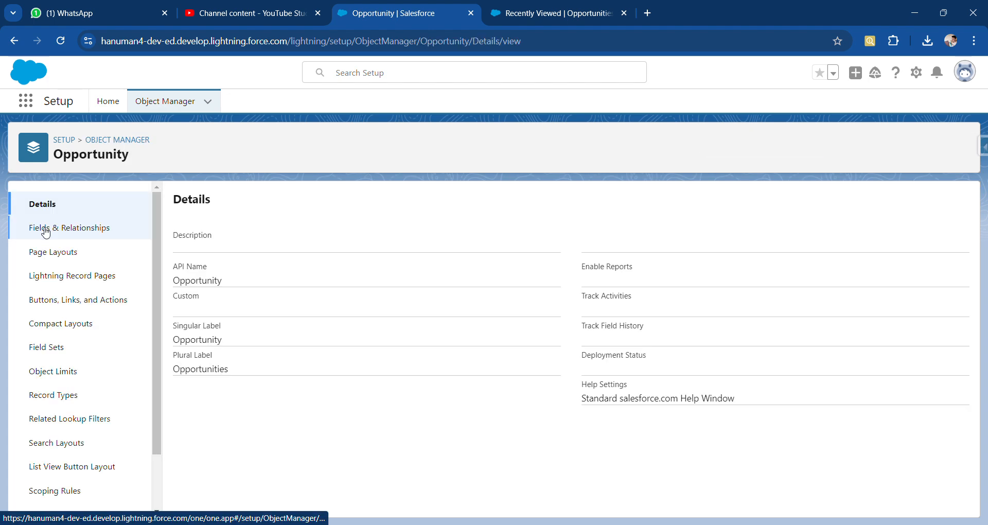
{"action": "left_click", "coordinate": [55, 257]}
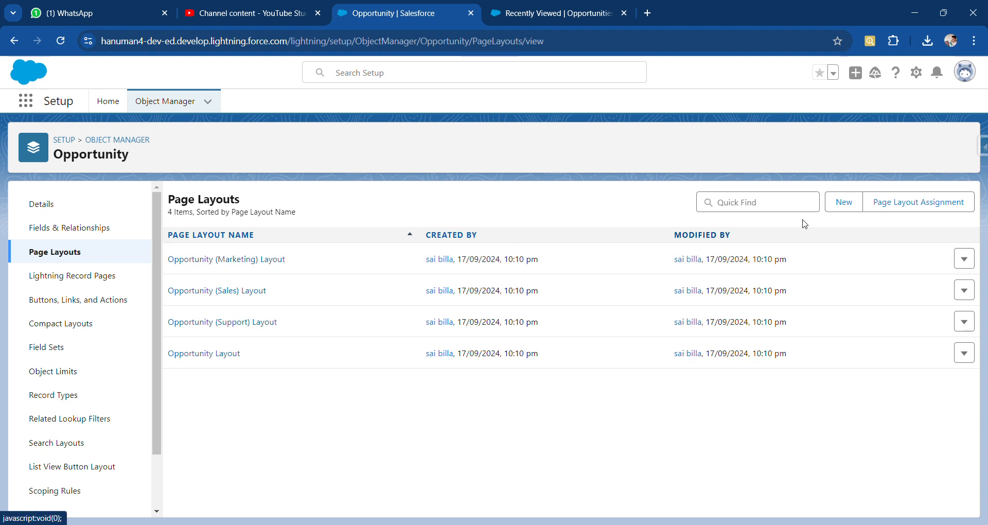
- Create an Opportunity page layout named "closed Layout" as a copy of Opportunity Layout and save it
{"action": "left_click", "coordinate": [845, 206]}
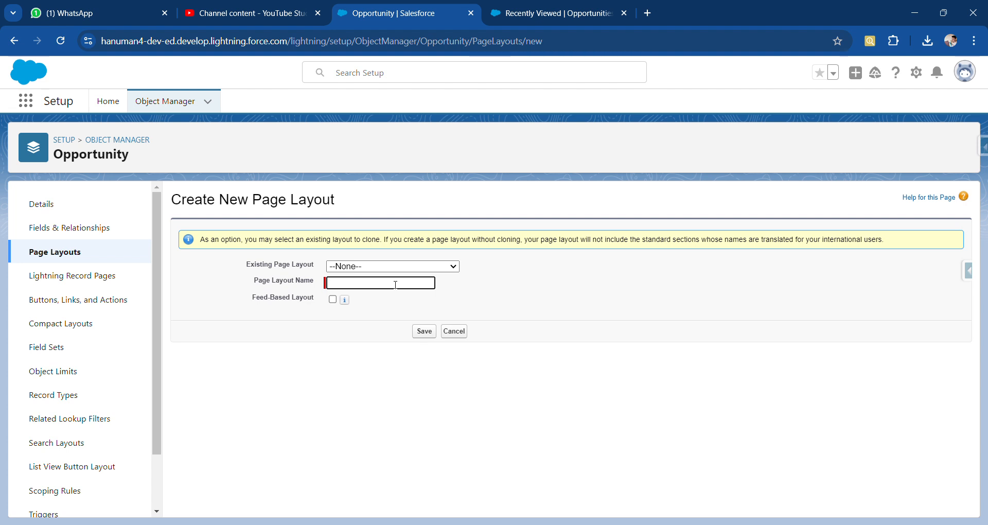
{"action": "type", "text": "d Layout"}
{"action": "left_click", "coordinate": [417, 267]}
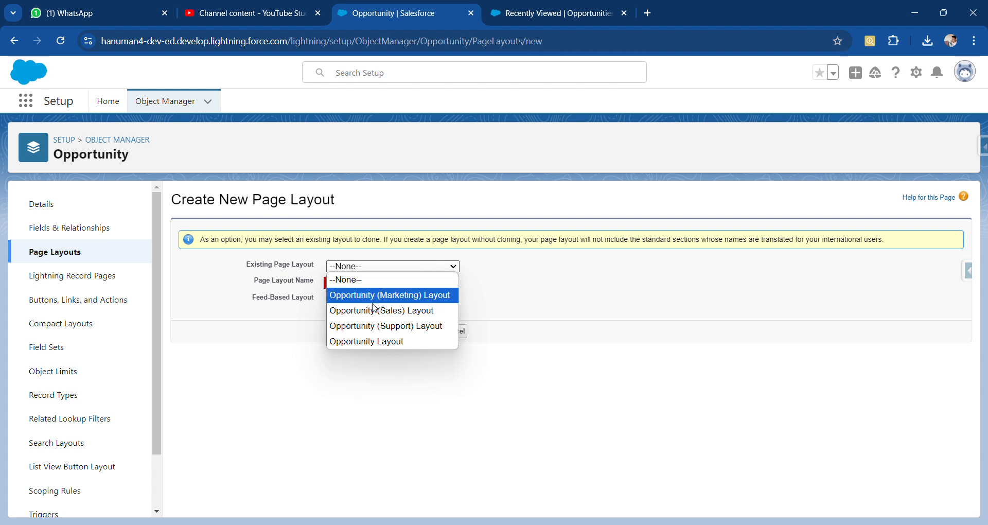
{"action": "left_click", "coordinate": [391, 342]}
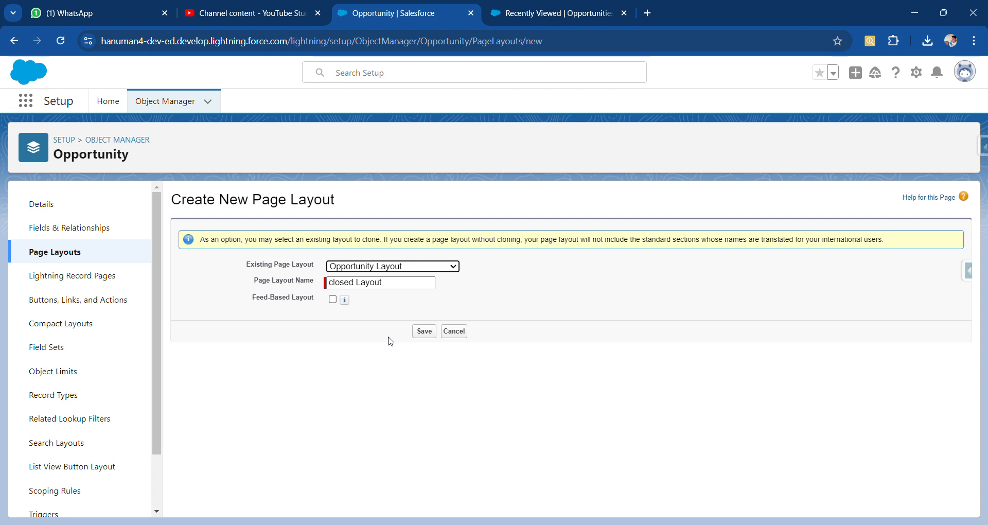
{"action": "left_click", "coordinate": [423, 331]}
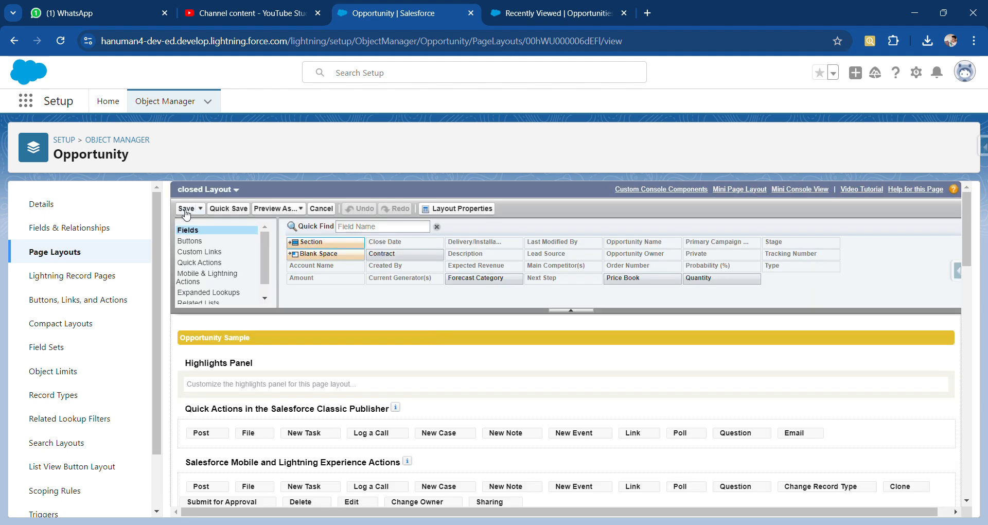
{"action": "scroll", "coordinate": [355, 380], "scroll_direction": "down", "scroll_amount": 3}
{"action": "scroll", "coordinate": [364, 392], "scroll_direction": "down", "scroll_amount": 4}
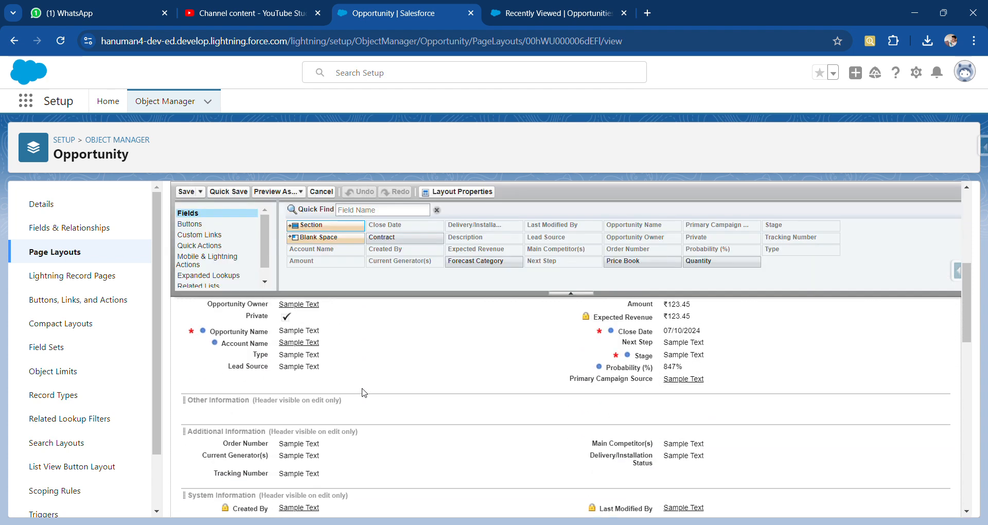
{"action": "scroll", "coordinate": [355, 389], "scroll_direction": "up", "scroll_amount": 4}
{"action": "scroll", "coordinate": [344, 385], "scroll_direction": "up", "scroll_amount": 2}
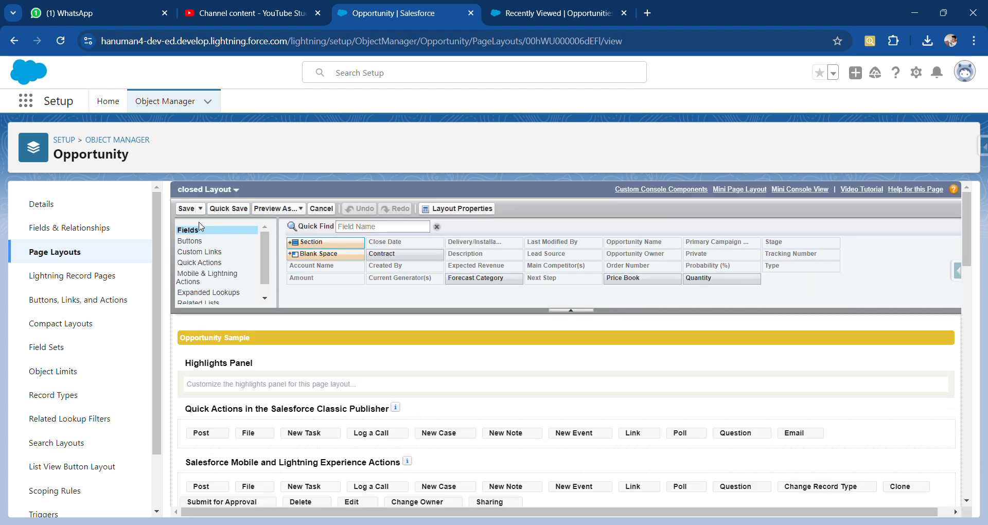
{"action": "left_click", "coordinate": [186, 208]}
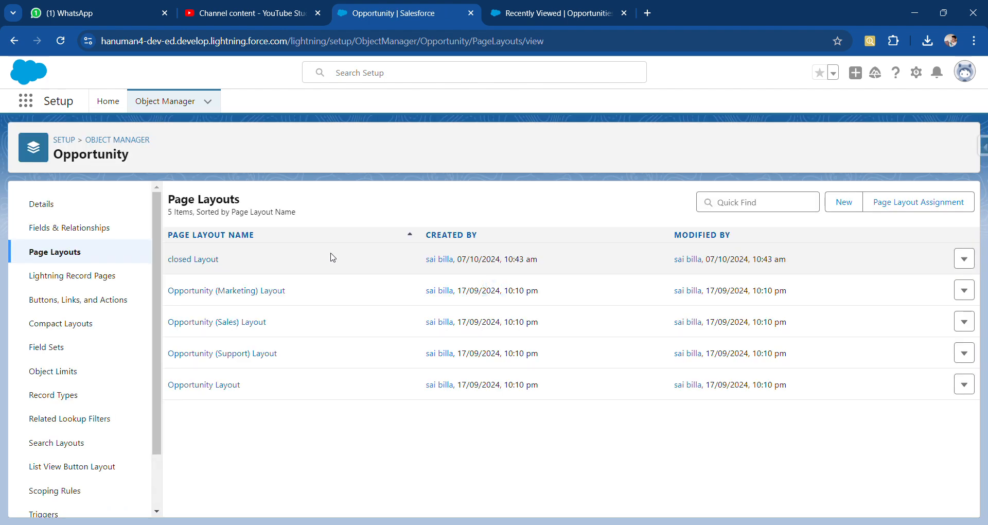
- Create another page layout named "Sales Layout" from the existing Opportunity Layout and save it
{"action": "left_click", "coordinate": [845, 202]}
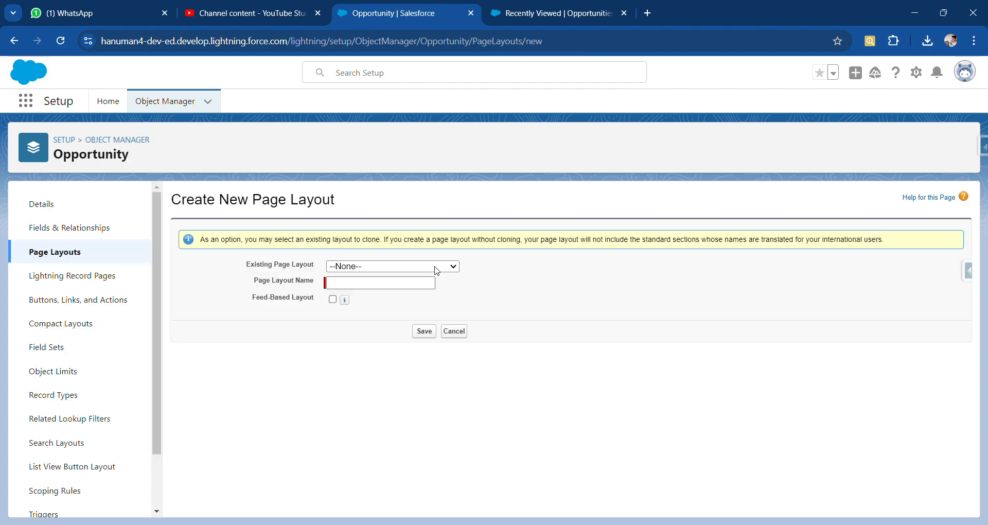
{"action": "left_click", "coordinate": [428, 266]}
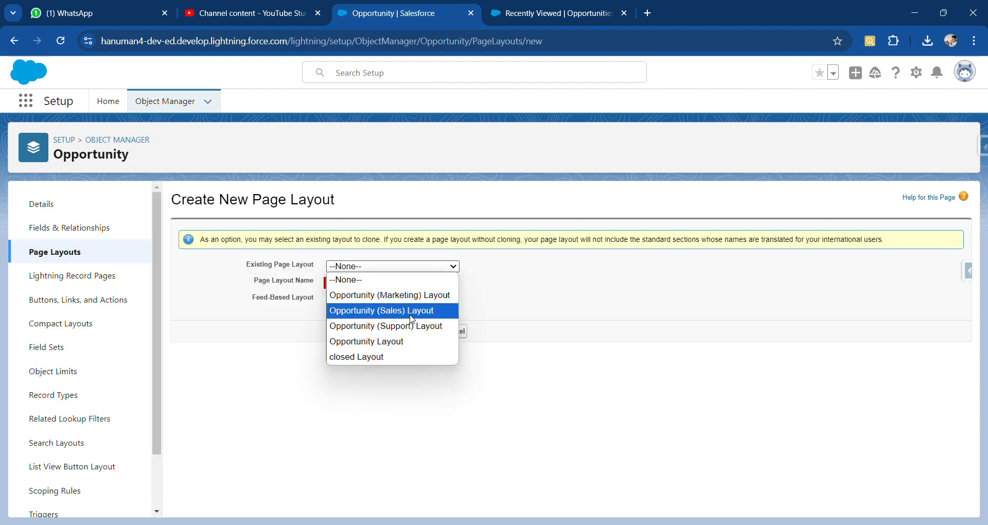
{"action": "left_click", "coordinate": [365, 344]}
{"action": "left_click", "coordinate": [365, 283]}
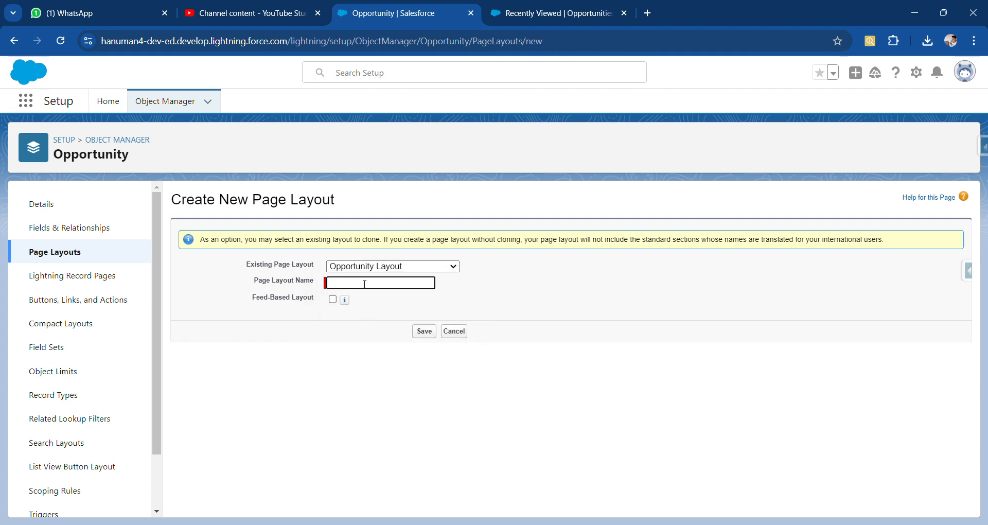
{"action": "type", "text": "Sales Layout"}
{"action": "left_click", "coordinate": [424, 332]}
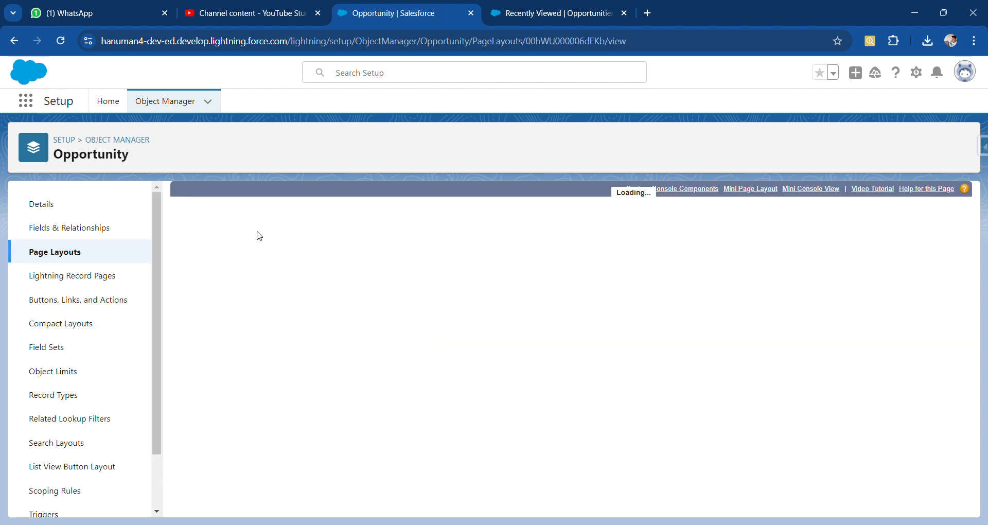
{"action": "left_click", "coordinate": [187, 211]}
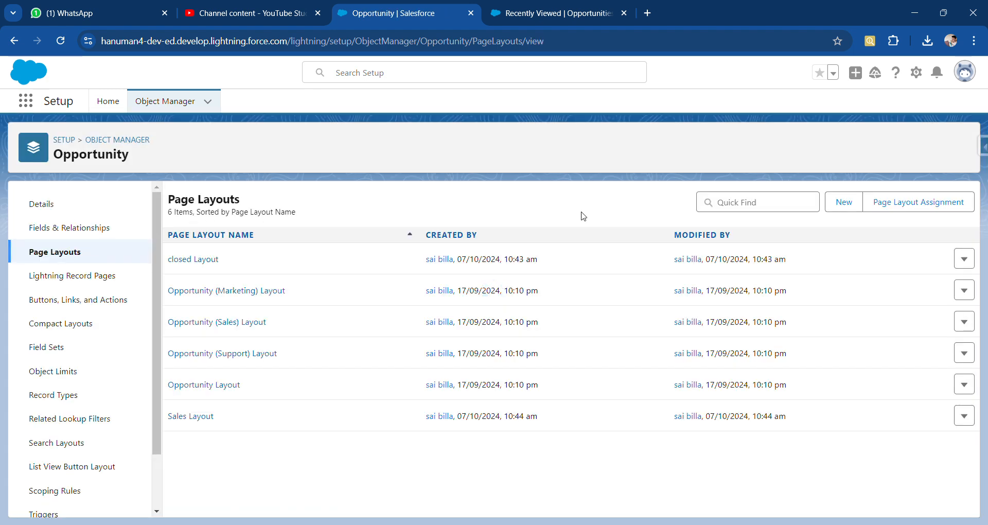
- Create a third page layout named "Start Layout" cloned from Opportunity Layout and save it
{"action": "left_click", "coordinate": [844, 202]}
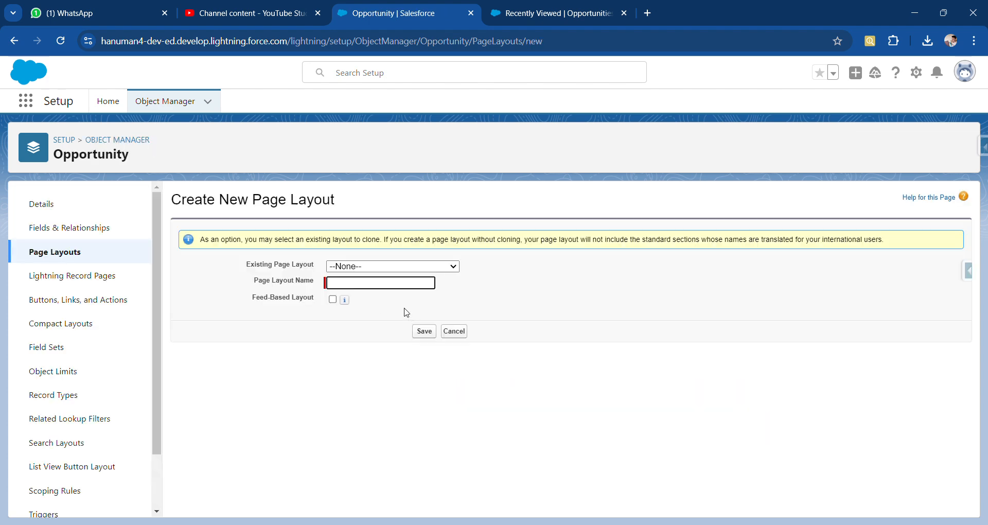
{"action": "left_click", "coordinate": [408, 268]}
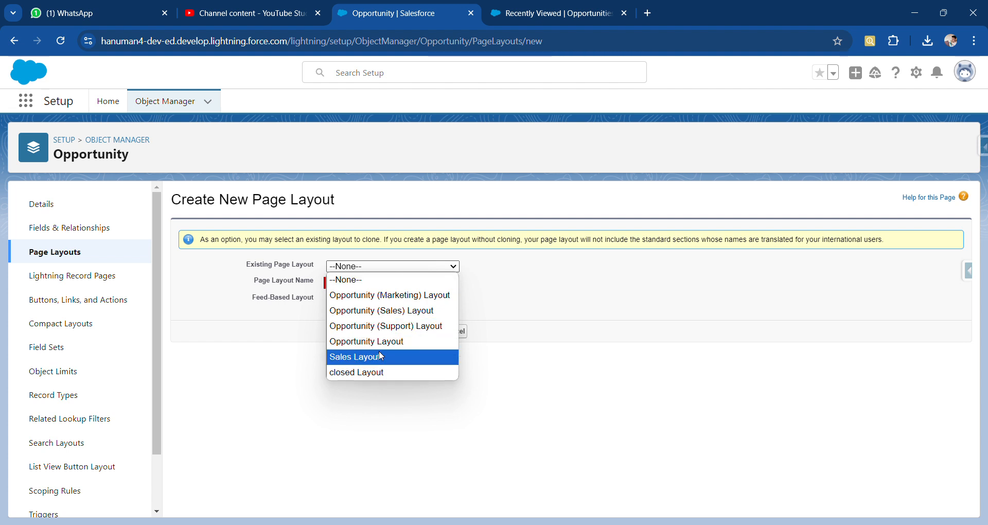
{"action": "left_click", "coordinate": [392, 342]}
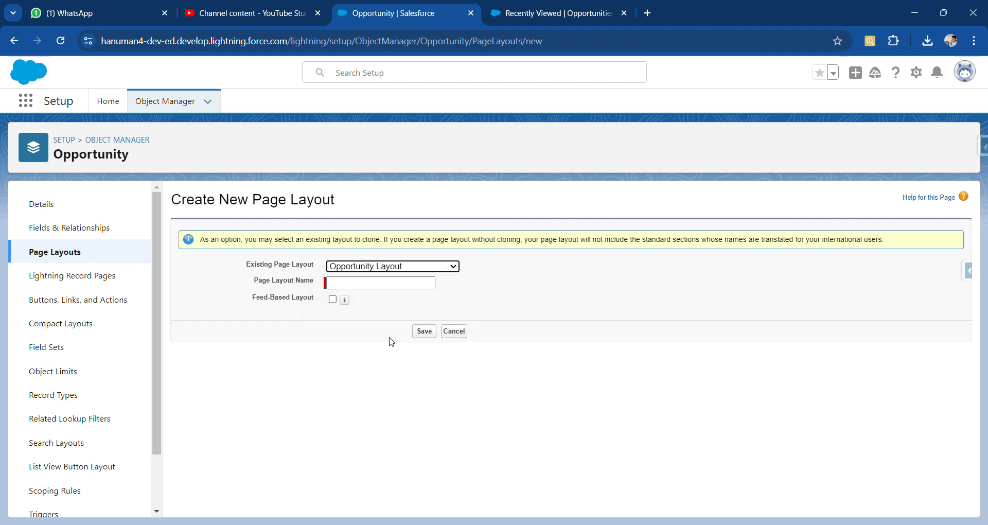
{"action": "left_click", "coordinate": [398, 283]}
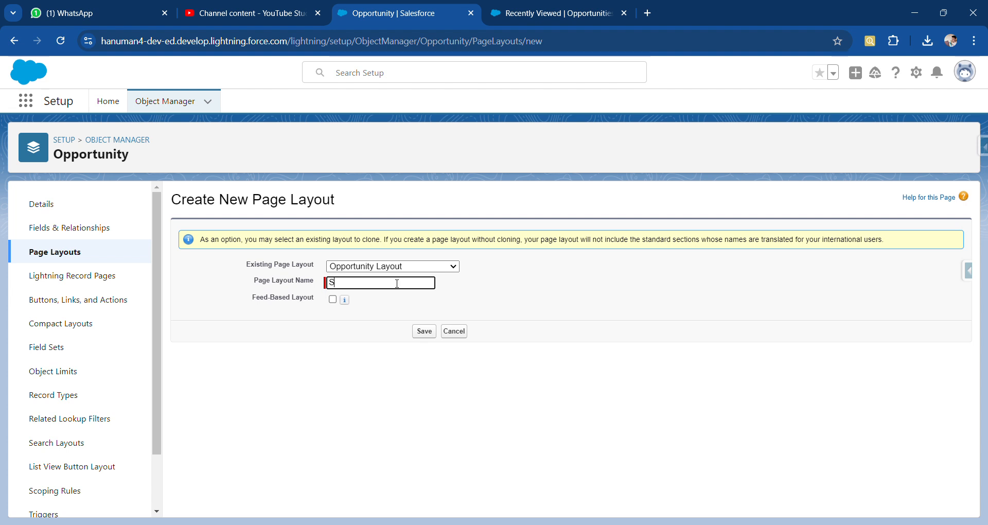
{"action": "type", "text": "Start Layout"}
{"action": "left_click", "coordinate": [423, 335]}
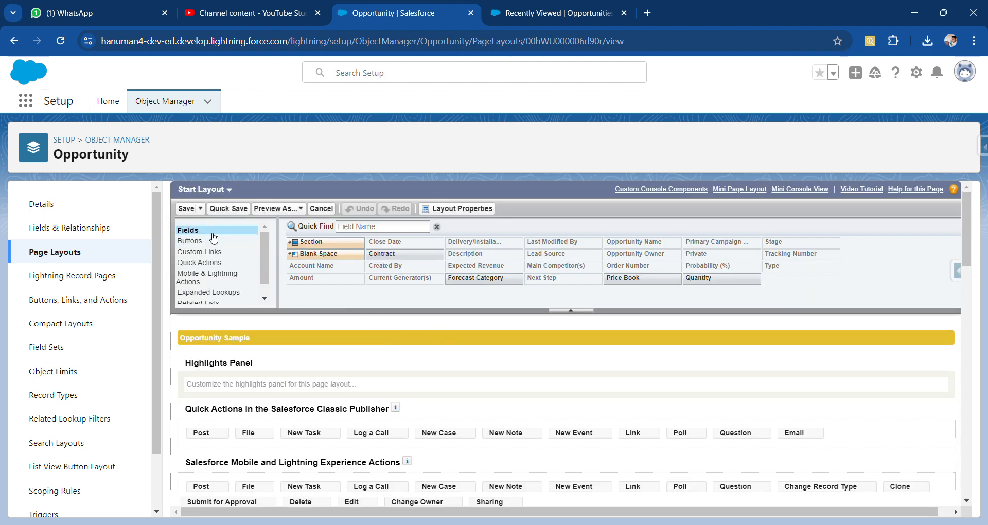
{"action": "left_click", "coordinate": [186, 209]}
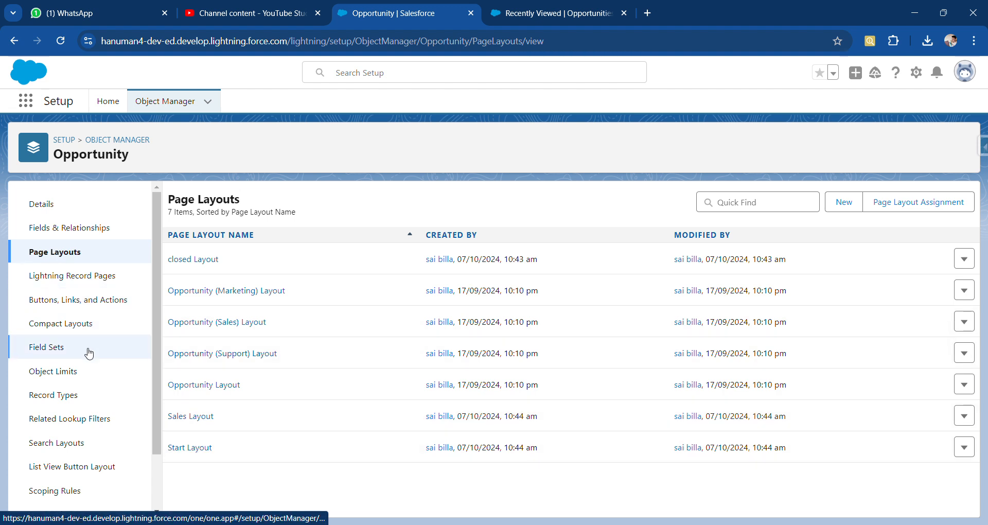
- Start a new Opportunity record type labelled "Closed Records", named Closed_Records, using the Closed Process sales process, and continue to layout assignment
{"action": "left_click", "coordinate": [56, 401]}
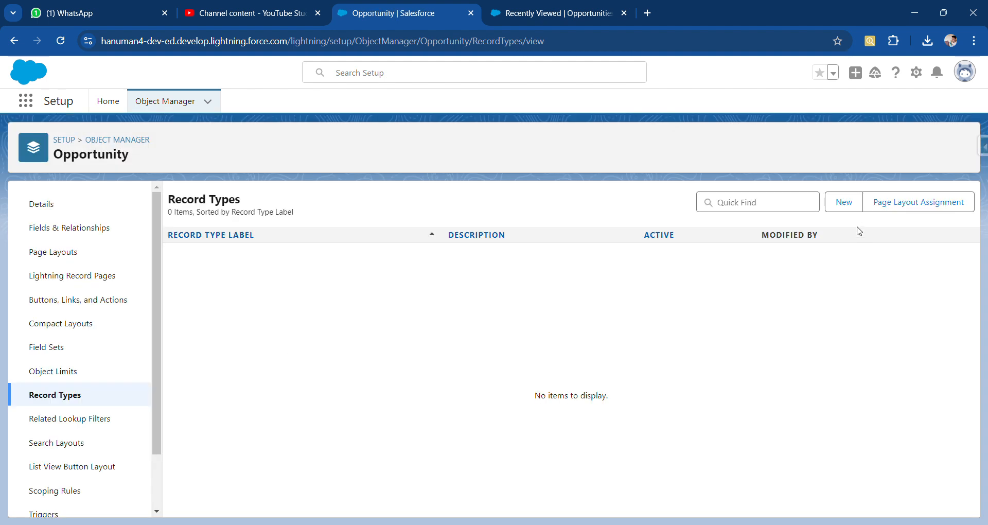
{"action": "left_click", "coordinate": [843, 202]}
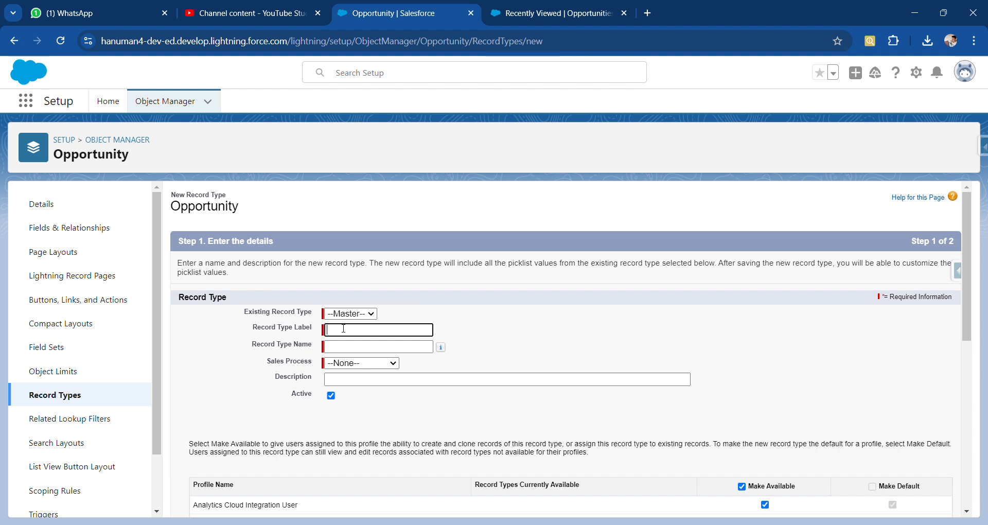
{"action": "type", "text": "Closed Records"}
{"action": "left_click", "coordinate": [350, 346]}
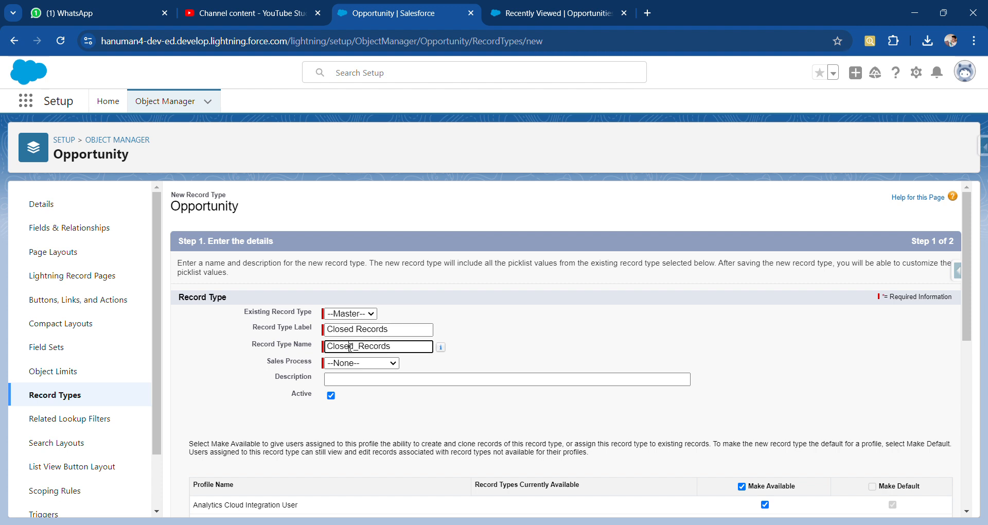
{"action": "left_click", "coordinate": [366, 363]}
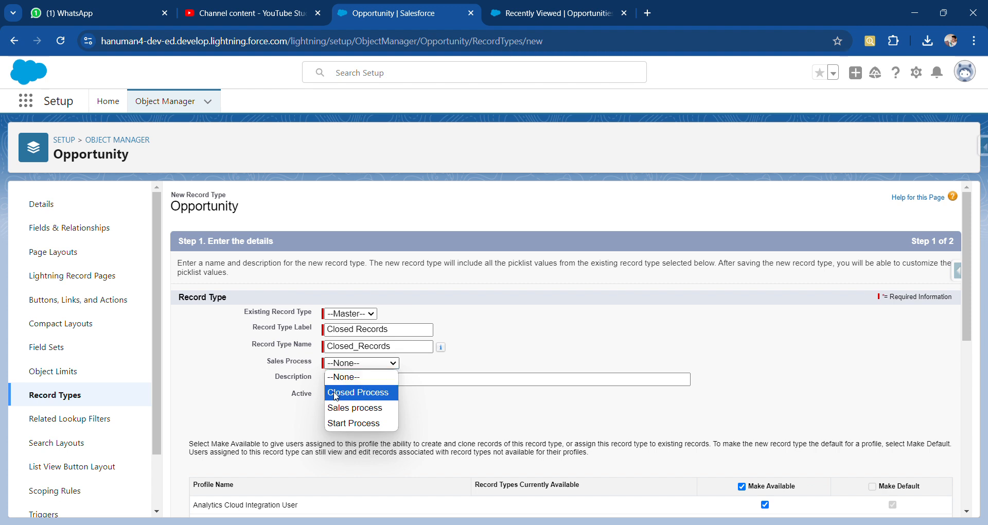
{"action": "left_click", "coordinate": [366, 395]}
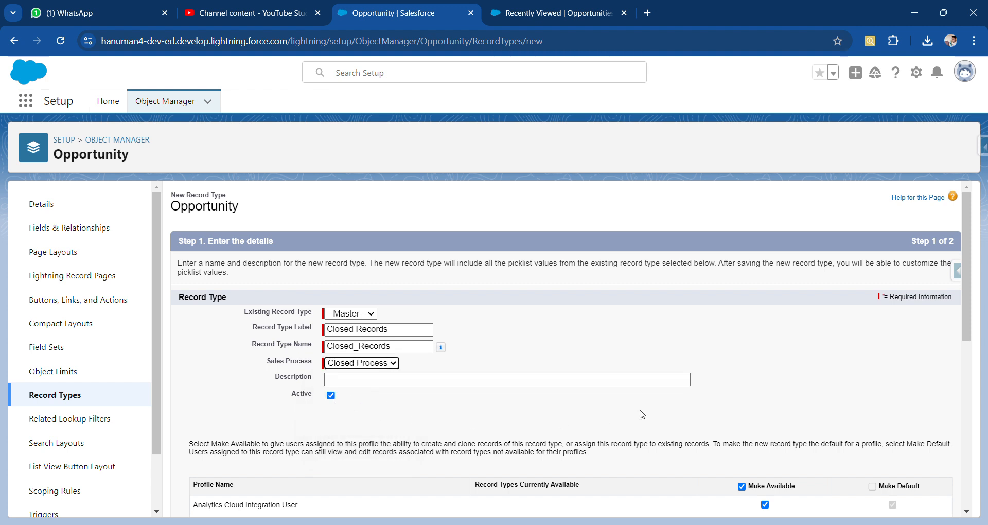
{"action": "scroll", "coordinate": [818, 399], "scroll_direction": "down", "scroll_amount": 10}
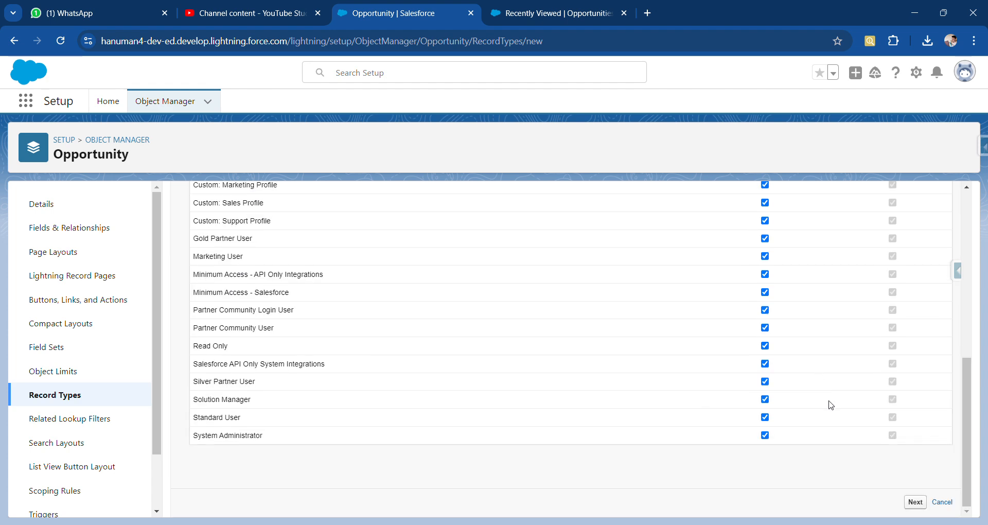
{"action": "left_click", "coordinate": [916, 503]}
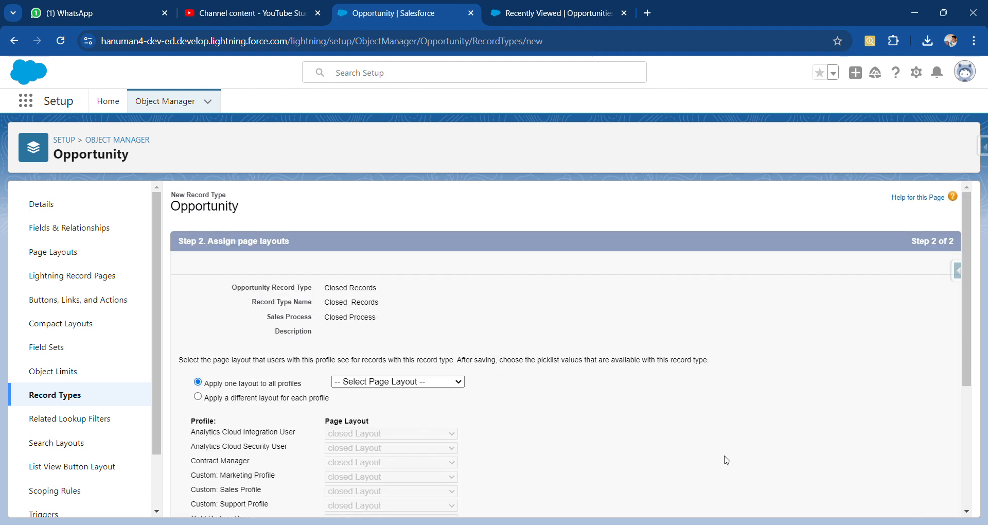
- Apply closed Layout to all profiles for the Closed Records record type, then save it and begin another record type
{"action": "left_click", "coordinate": [439, 385]}
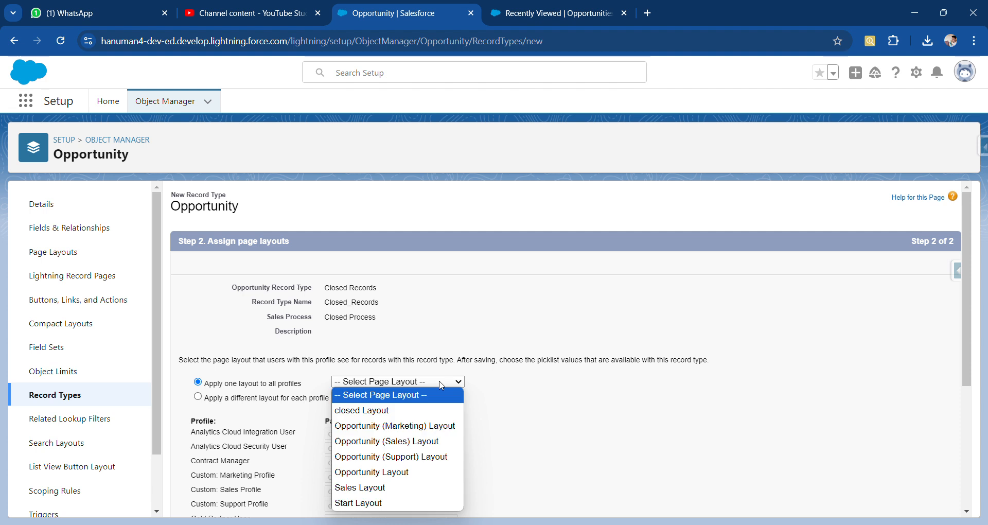
{"action": "left_click", "coordinate": [378, 416]}
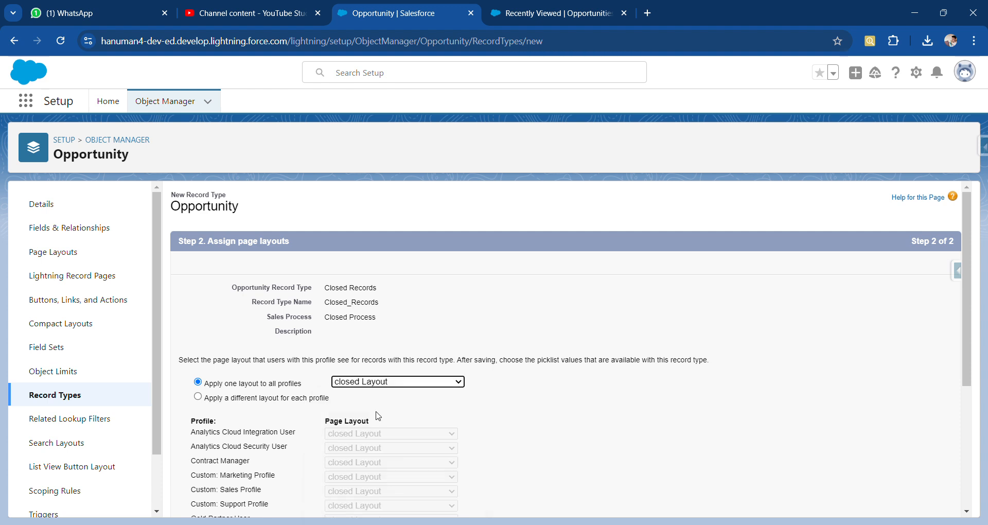
{"action": "scroll", "coordinate": [775, 393], "scroll_direction": "down", "scroll_amount": 4}
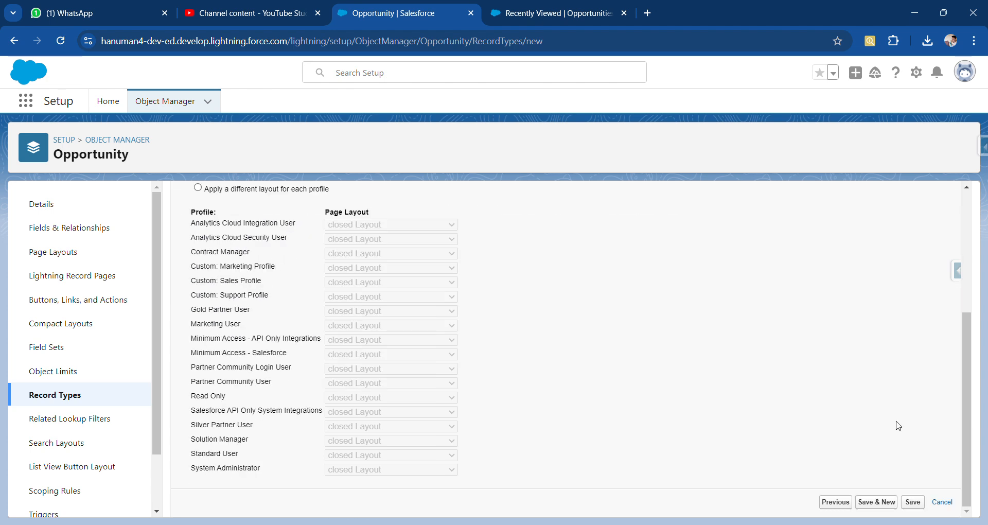
{"action": "left_click", "coordinate": [883, 503]}
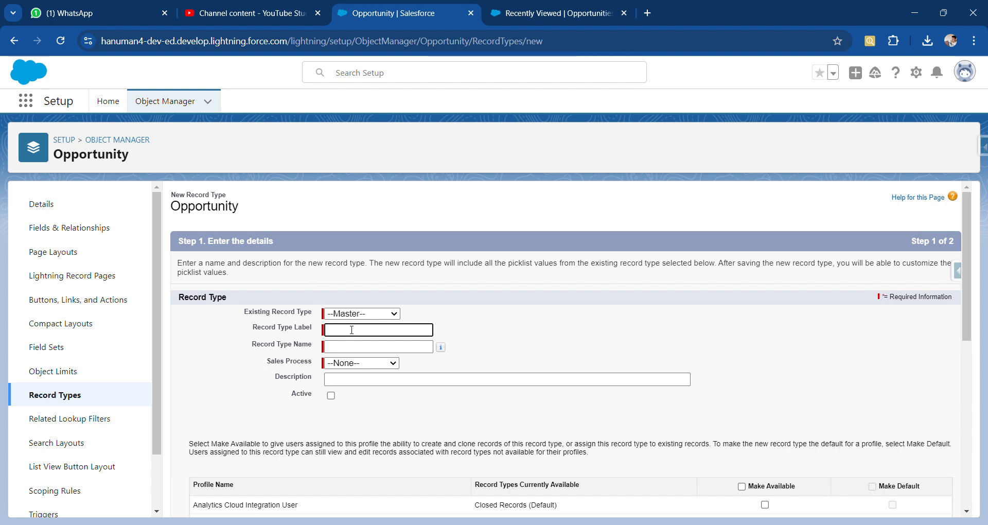
- Define an active record type labelled "Sales Record" with the Sales process, available to System Administrator, and continue to layout assignment
{"action": "type", "text": "Sales Record"}
{"action": "left_click", "coordinate": [365, 346]}
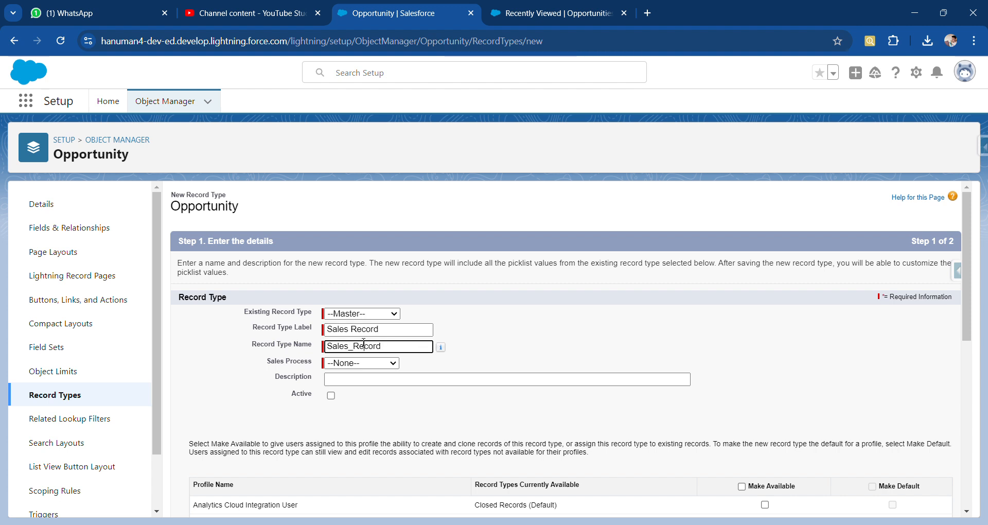
{"action": "left_click", "coordinate": [379, 364]}
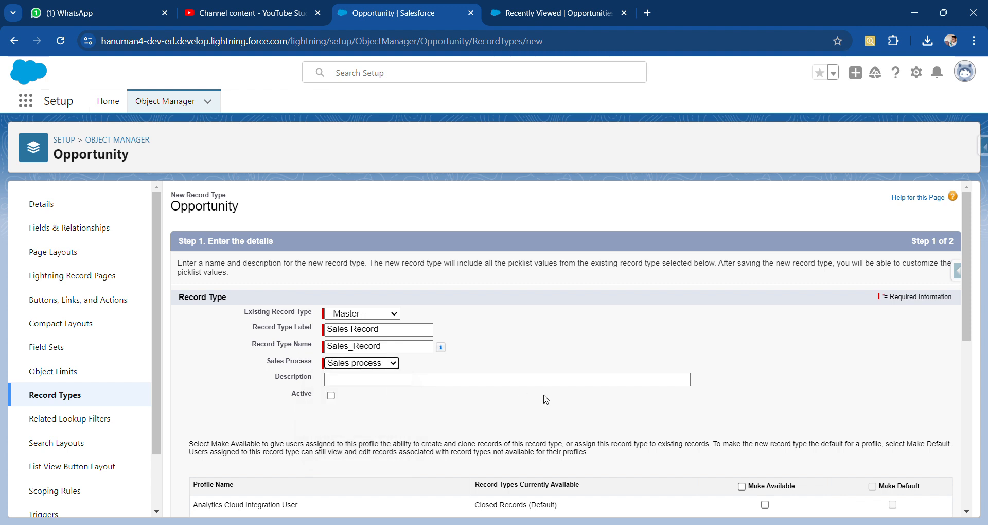
{"action": "scroll", "coordinate": [809, 448], "scroll_direction": "down", "scroll_amount": 10}
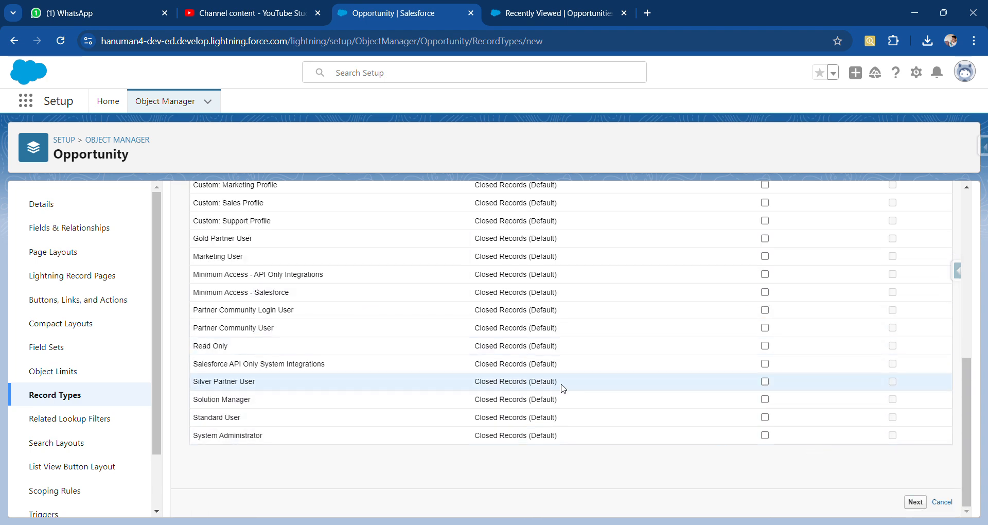
{"action": "scroll", "coordinate": [559, 388], "scroll_direction": "up", "scroll_amount": 5}
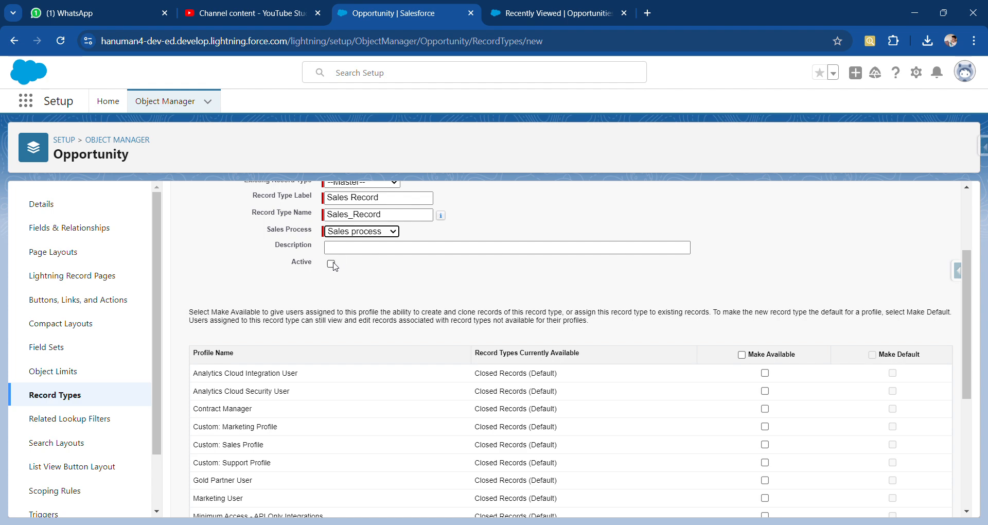
{"action": "left_click", "coordinate": [331, 264]}
{"action": "scroll", "coordinate": [692, 334], "scroll_direction": "down", "scroll_amount": 5}
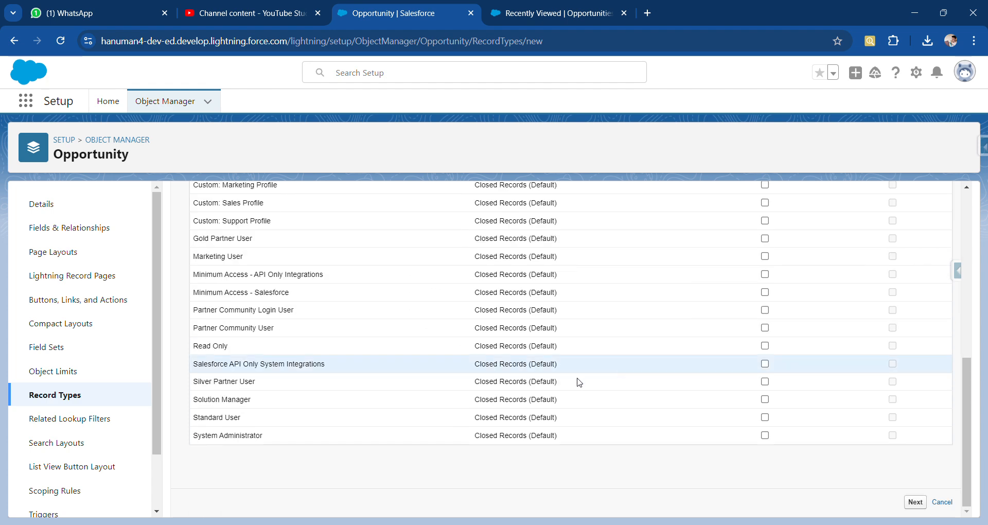
{"action": "left_click", "coordinate": [765, 435]}
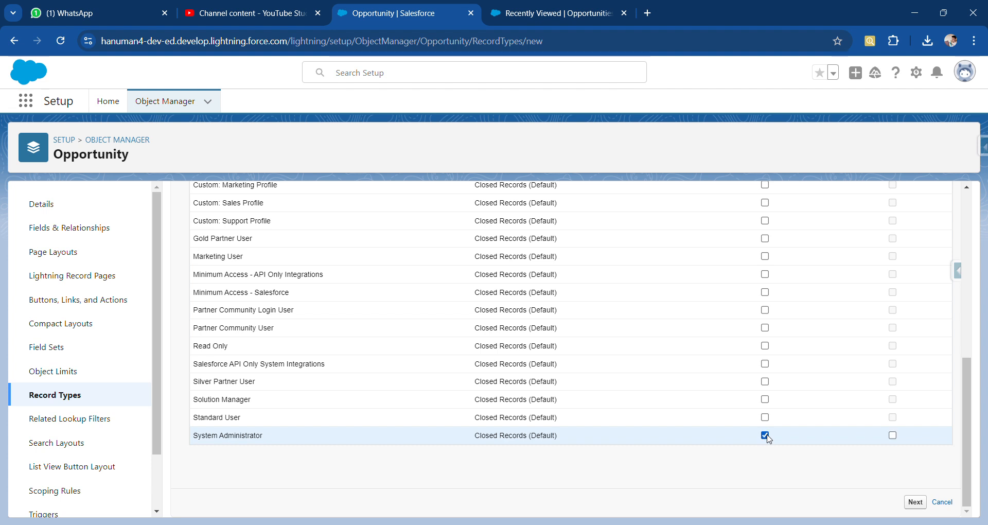
{"action": "left_click", "coordinate": [916, 502]}
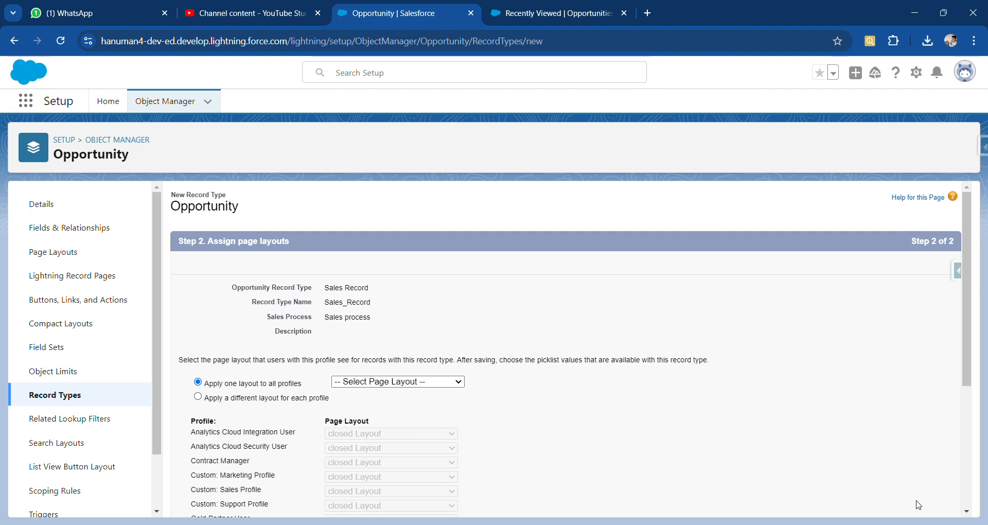
- Apply Sales Layout to all profiles for the Sales Record record type, then save it and begin another record type
{"action": "left_click", "coordinate": [454, 384]}
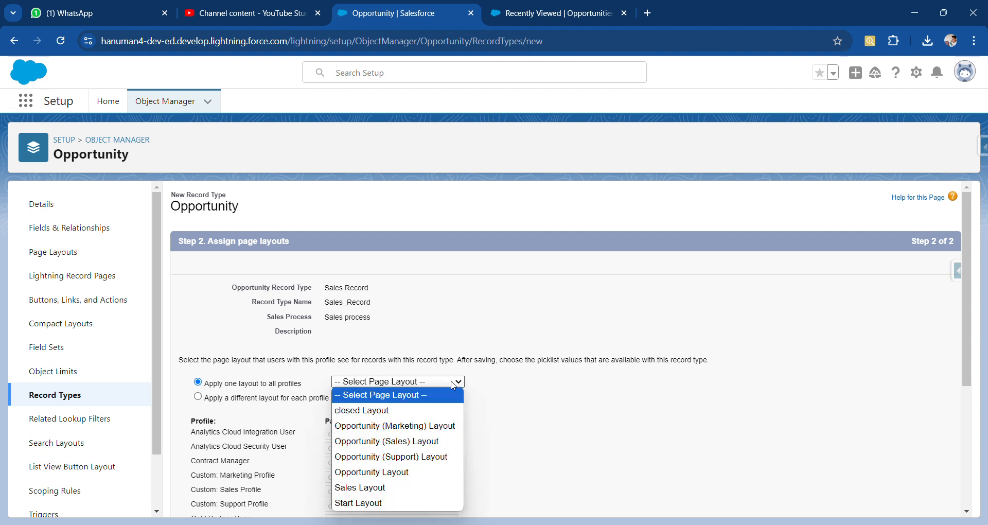
{"action": "left_click", "coordinate": [371, 489]}
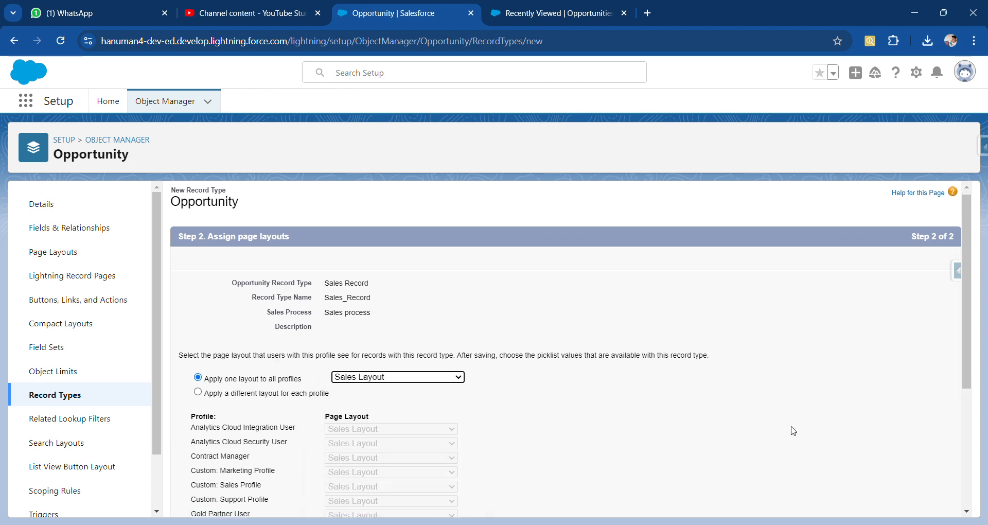
{"action": "scroll", "coordinate": [807, 440], "scroll_direction": "down", "scroll_amount": 4}
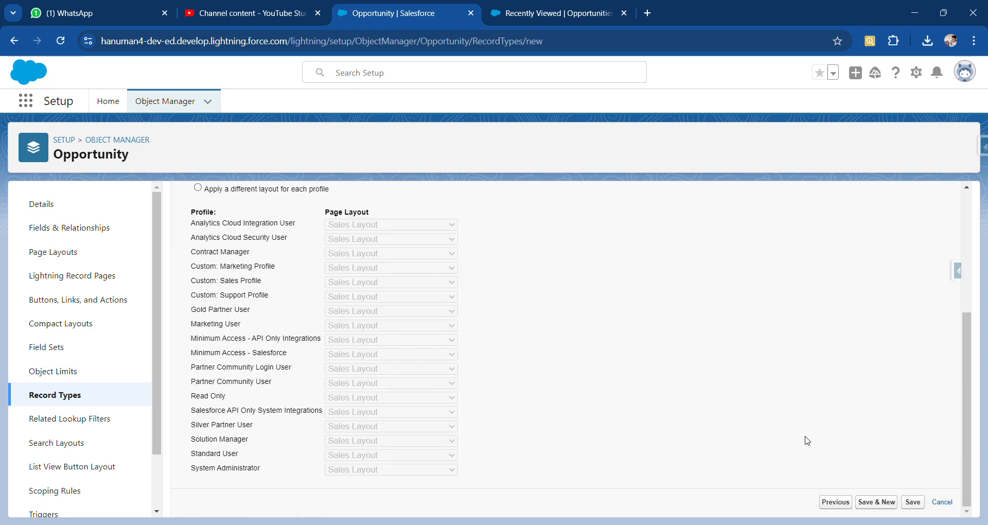
{"action": "left_click", "coordinate": [883, 504]}
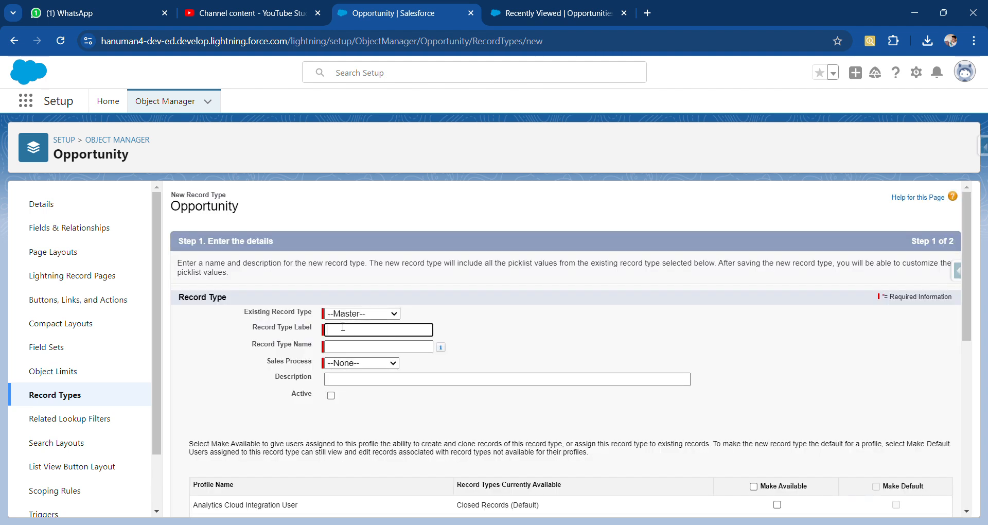
- Label the new record type "Start Process" with the name Start_Process
{"action": "type", "text": "tart Process"}
{"action": "left_click", "coordinate": [331, 345]}
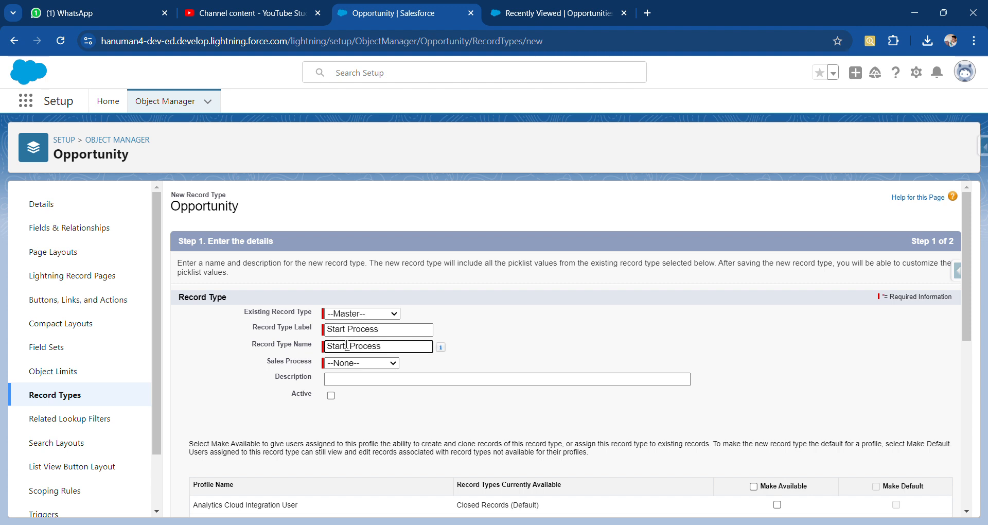
{"action": "left_click", "coordinate": [376, 364]}
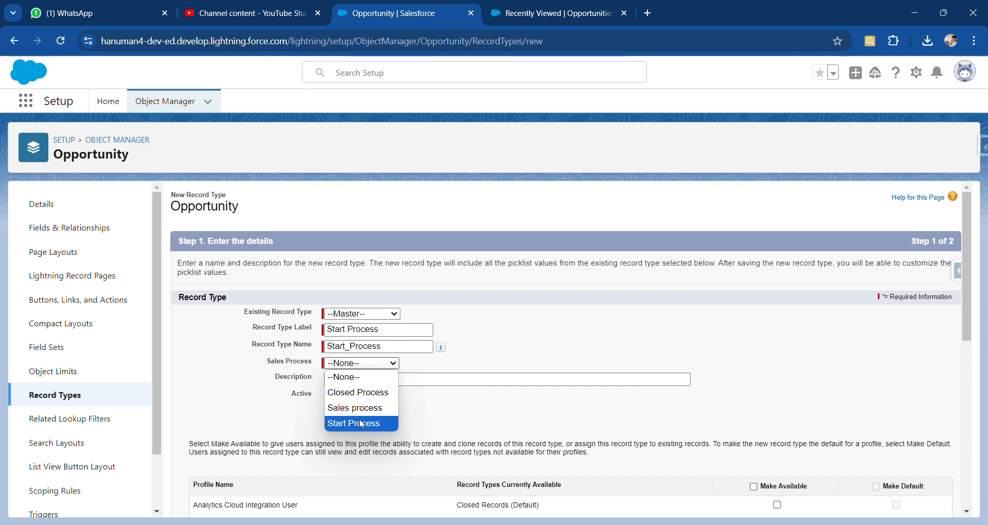
- Change the new record type's label to "Start Record" and its name to Start_Record
{"action": "left_click", "coordinate": [384, 331]}
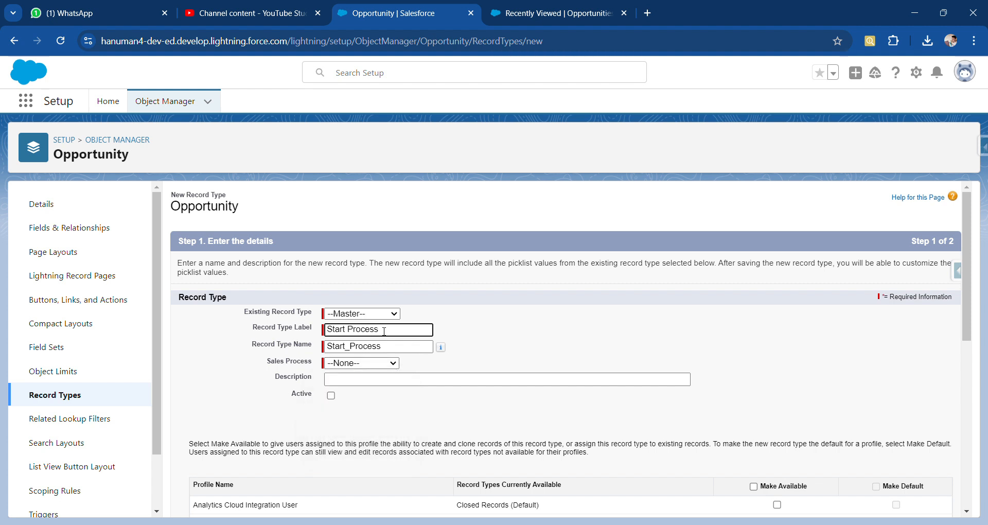
{"action": "key", "text": "BackSpace"}
{"action": "key", "text": "BackSpace"}
{"action": "left_click", "coordinate": [383, 342]}
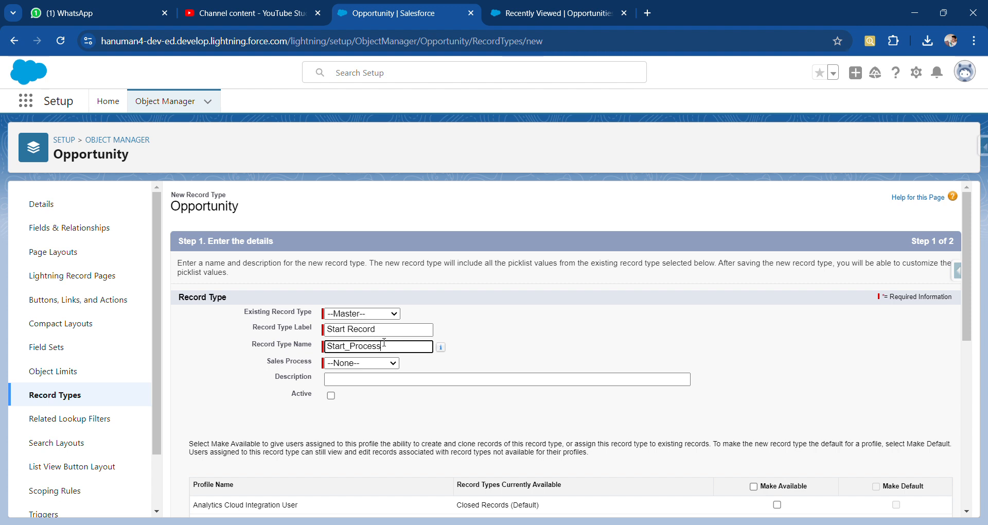
{"action": "key", "text": "BackSpace"}
{"action": "key", "text": "BackSpace"}
{"action": "key", "text": "BackSpace"}
{"action": "key", "text": "BackSpace"}
{"action": "key", "text": "BackSpace"}
{"action": "key", "text": "BackSpace"}
{"action": "key", "text": "BackSpace"}
{"action": "key", "text": "BackSpace"}
{"action": "key", "text": "BackSpace"}
{"action": "key", "text": "BackSpace"}
{"action": "key", "text": "BackSpace"}
{"action": "left_click", "coordinate": [384, 329]}
{"action": "left_click", "coordinate": [381, 348]}
- Assign the Start Process sales process to Start Record, activate it, make it available to System Administrator, and continue to layout assignment
{"action": "left_click", "coordinate": [387, 364]}
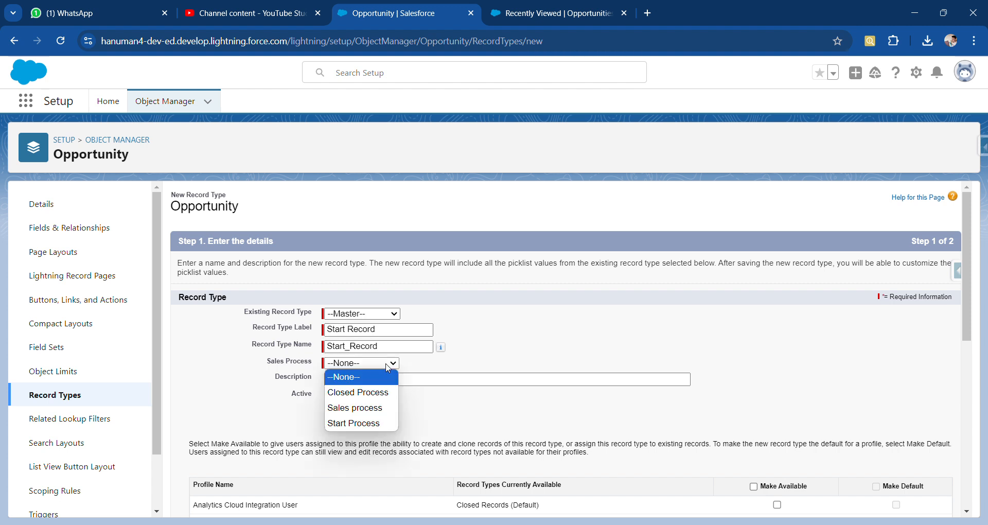
{"action": "left_click", "coordinate": [361, 424]}
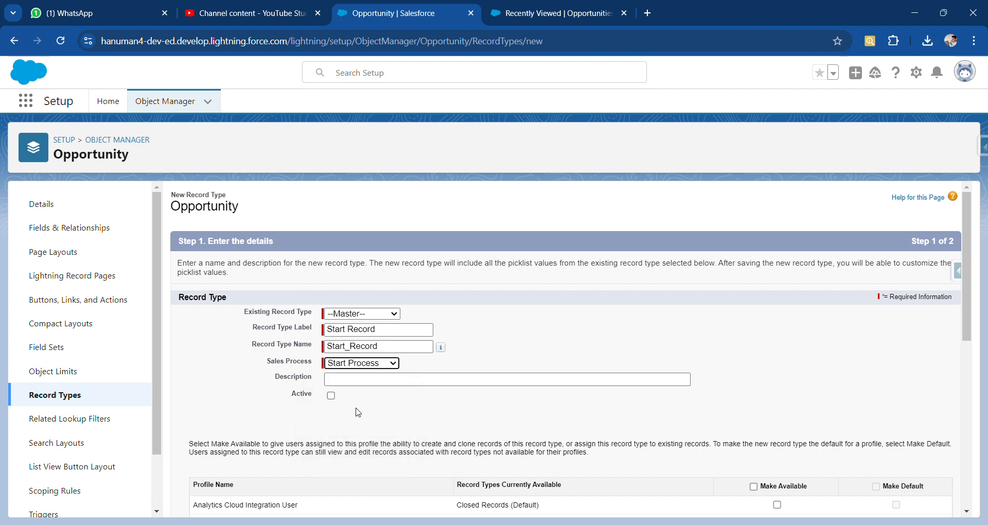
{"action": "left_click", "coordinate": [325, 397]}
{"action": "left_click", "coordinate": [331, 395]}
{"action": "scroll", "coordinate": [441, 403], "scroll_direction": "down", "scroll_amount": 10}
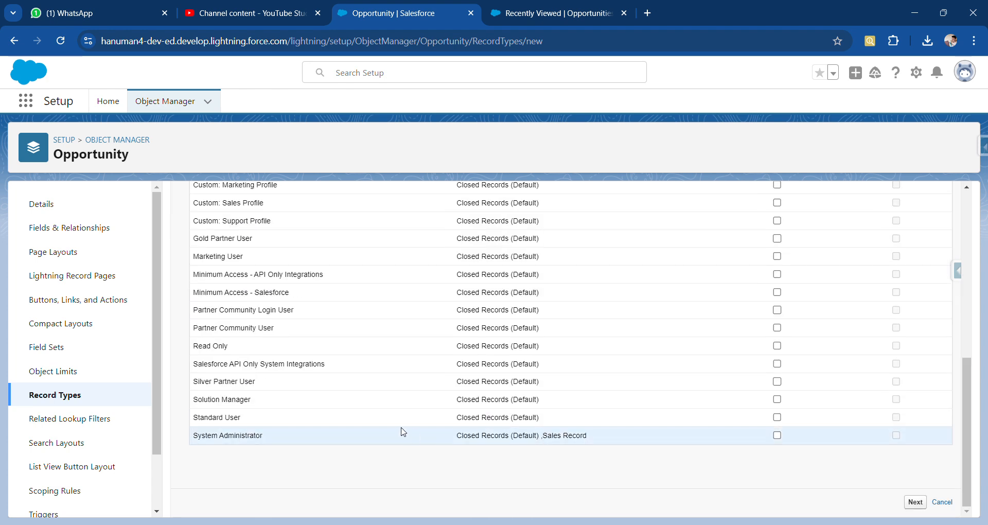
{"action": "left_click", "coordinate": [777, 435]}
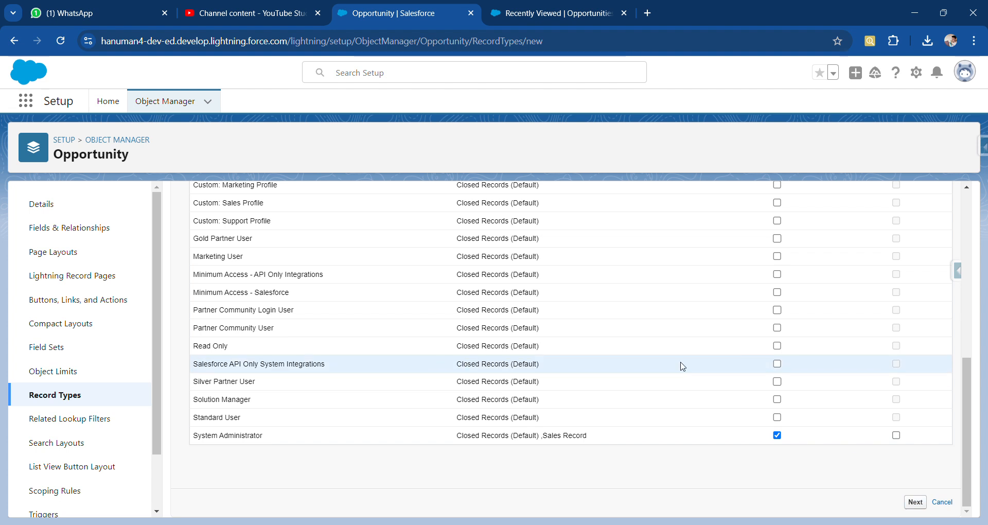
{"action": "left_click", "coordinate": [915, 503]}
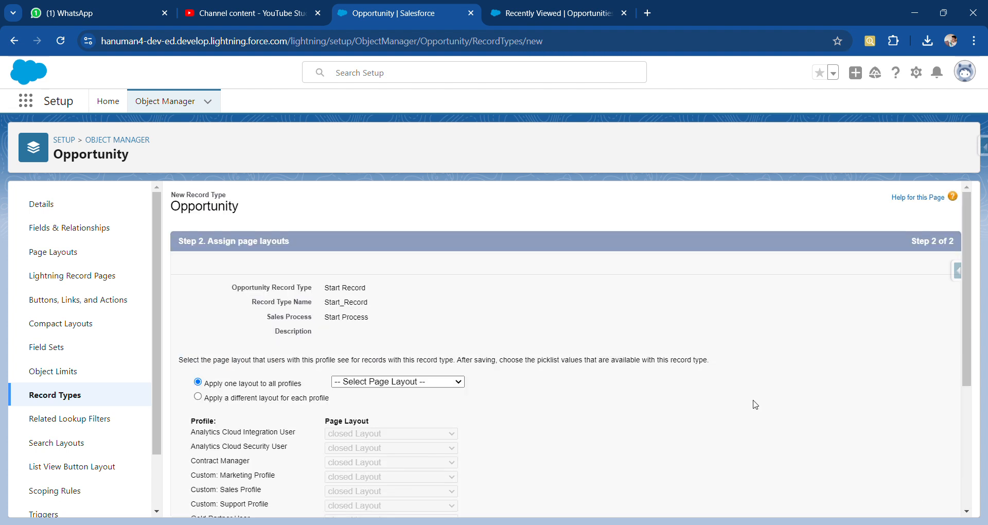
- Apply Start Layout to all profiles for the Start Record record type and save it
{"action": "left_click", "coordinate": [456, 382]}
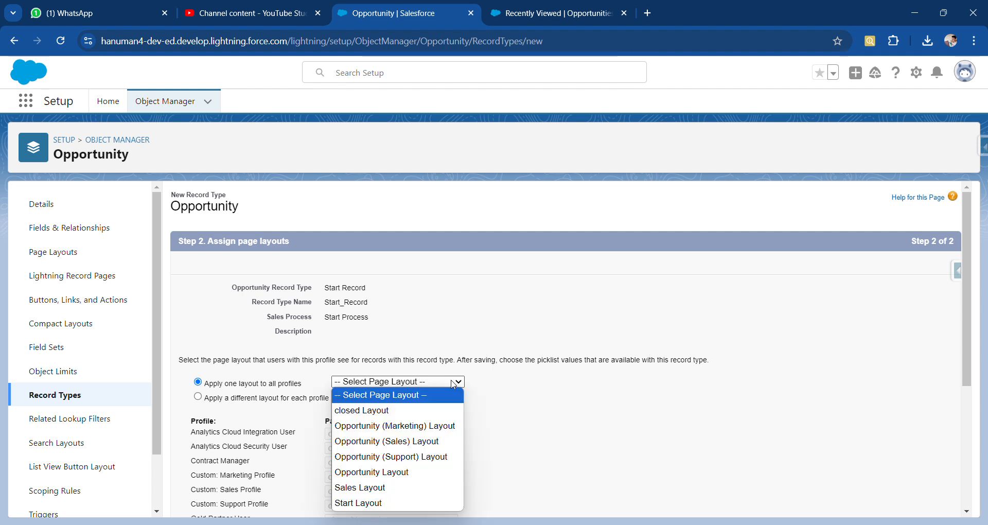
{"action": "left_click", "coordinate": [369, 506]}
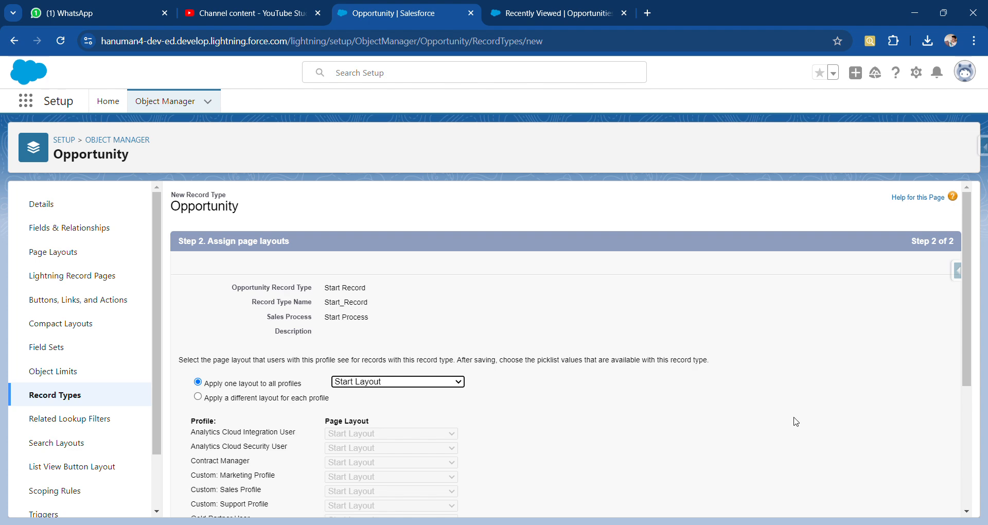
{"action": "scroll", "coordinate": [813, 427], "scroll_direction": "down", "scroll_amount": 4}
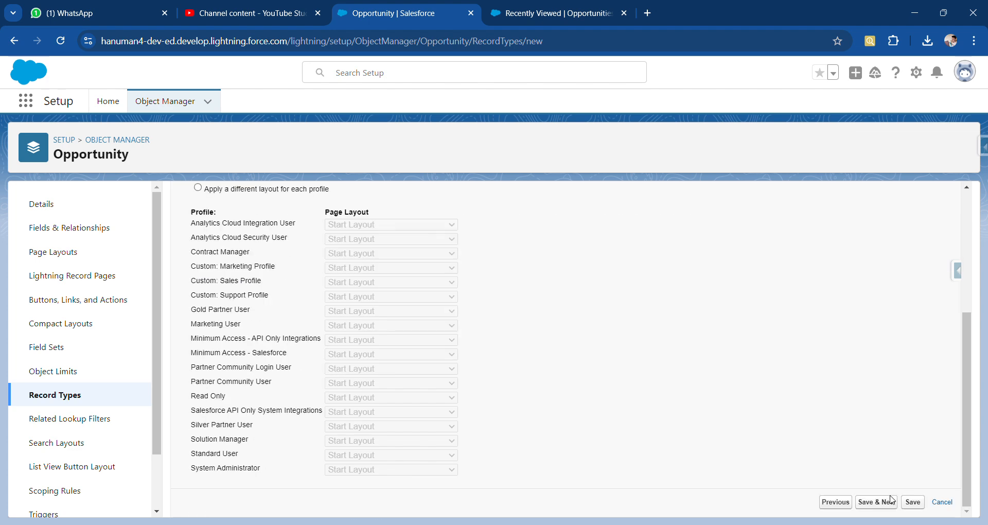
{"action": "left_click", "coordinate": [915, 504]}
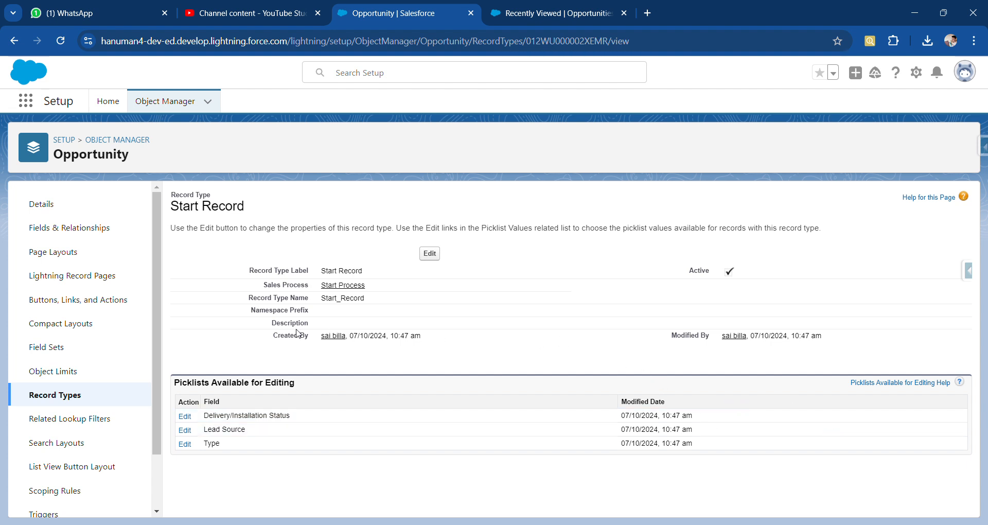
- Return to the Opportunity object's record types list and close the separate Opportunities browser tab
{"action": "left_click", "coordinate": [85, 401]}
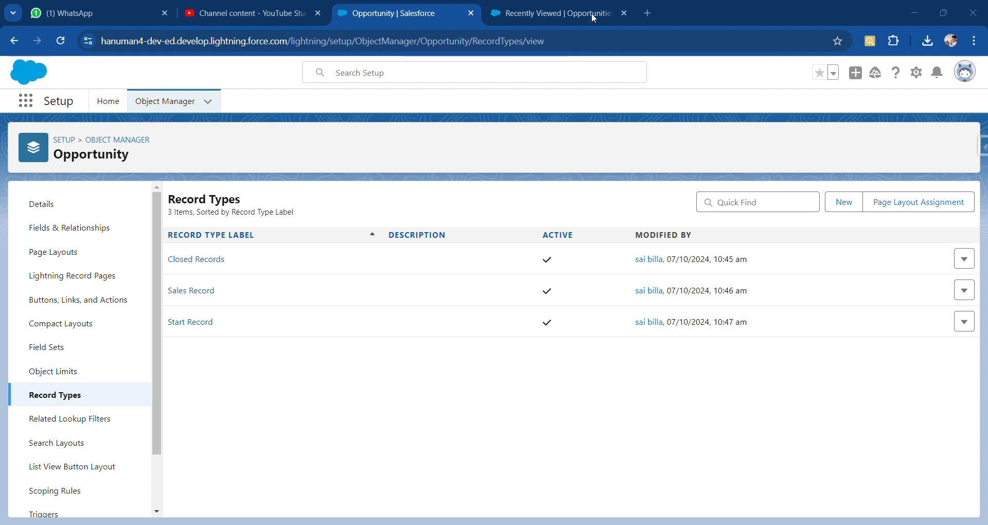
{"action": "left_click", "coordinate": [371, 24]}
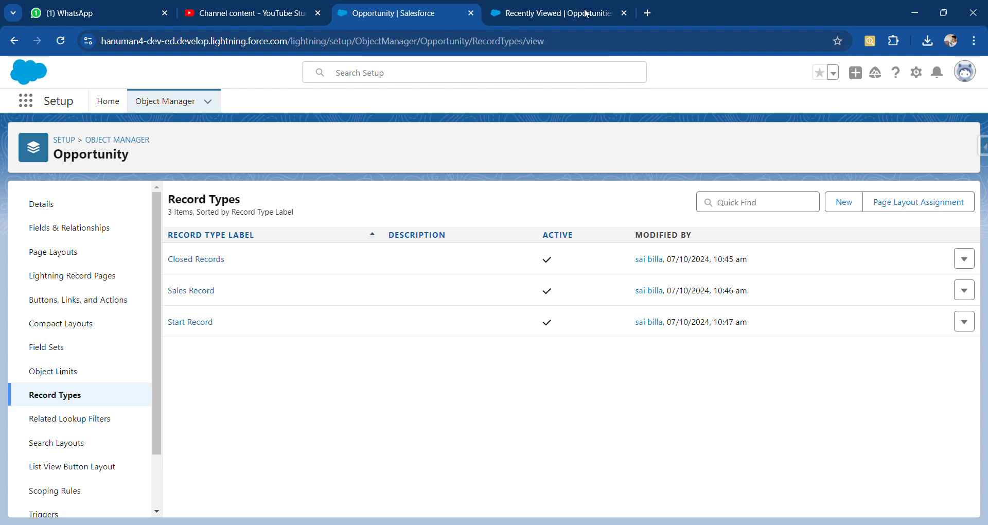
{"action": "left_click", "coordinate": [624, 14]}
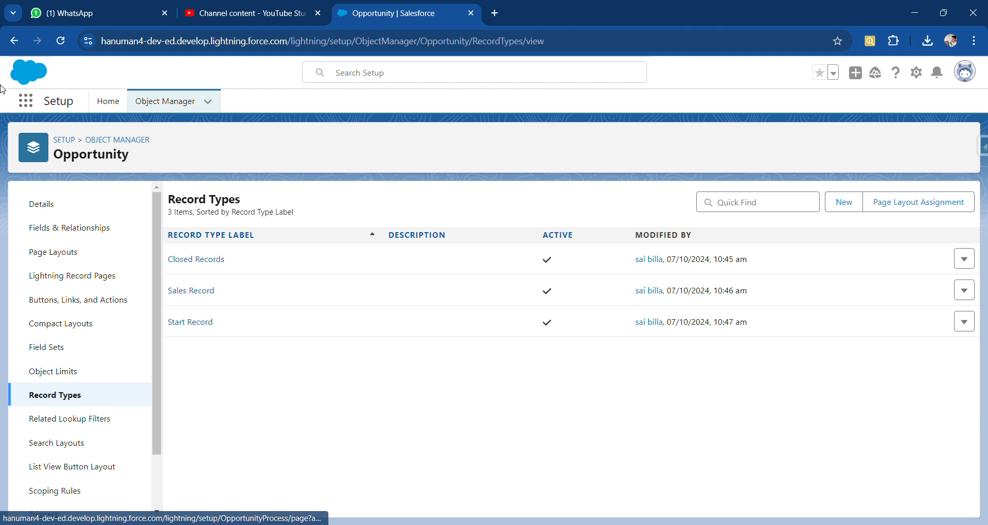
- Find Opportunities among the apps and items with "oppo", open its list view, and reload the page
{"action": "left_click", "coordinate": [25, 103]}
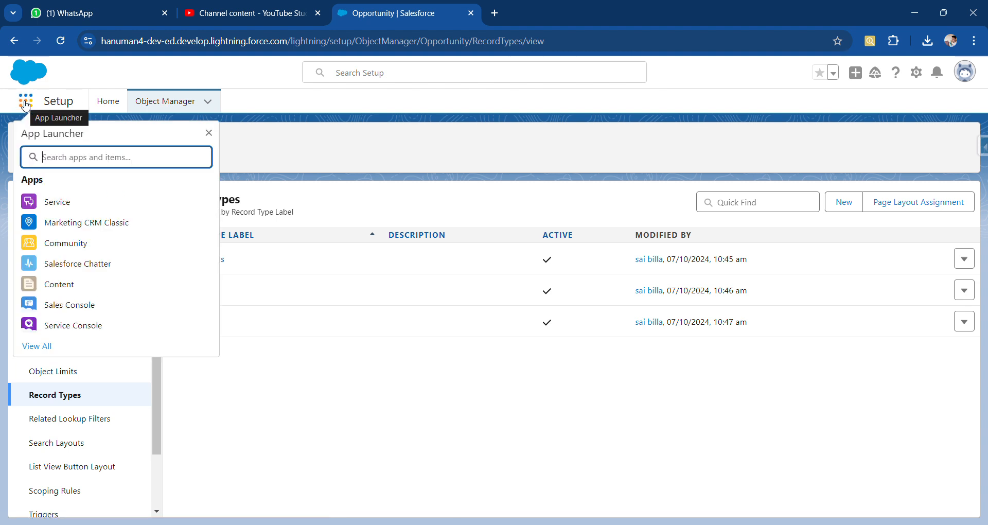
{"action": "type", "text": "oppo"}
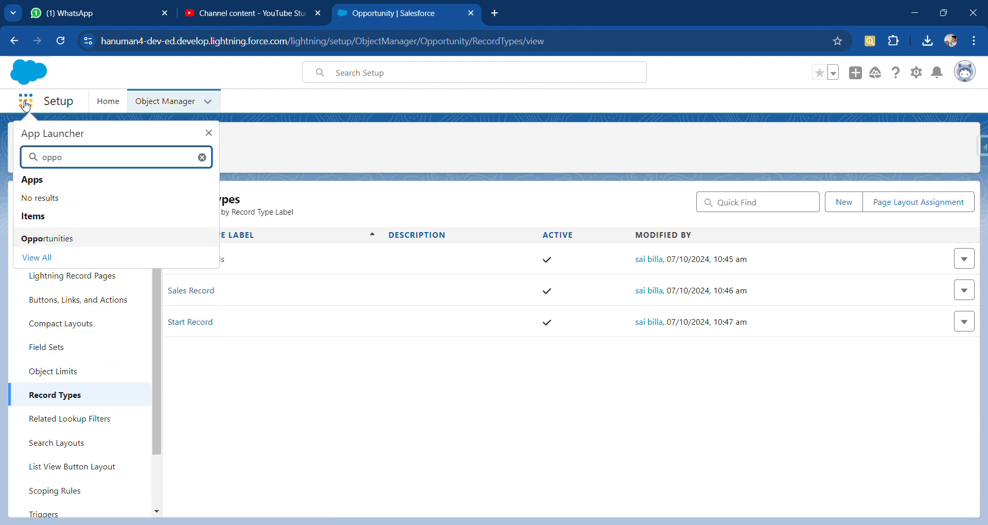
{"action": "left_click", "coordinate": [49, 240]}
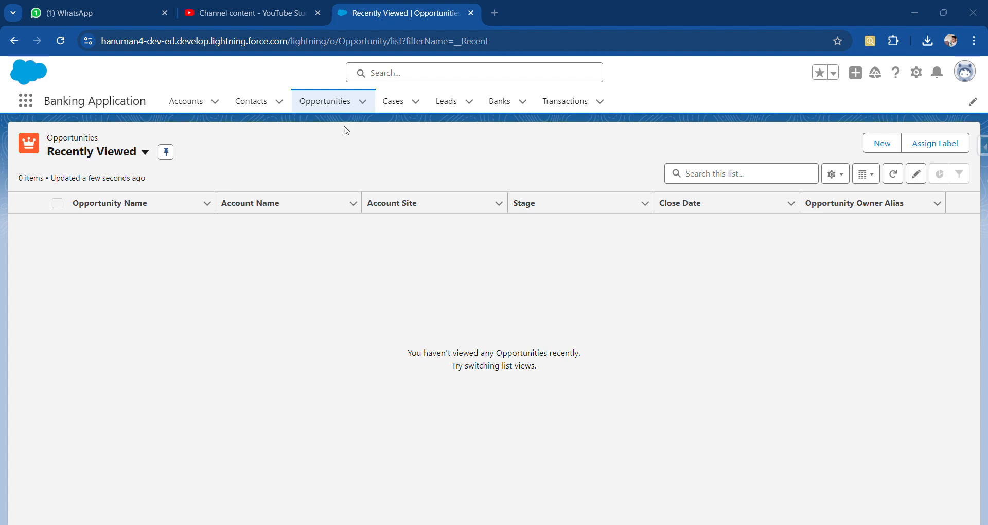
{"action": "left_click", "coordinate": [60, 41]}
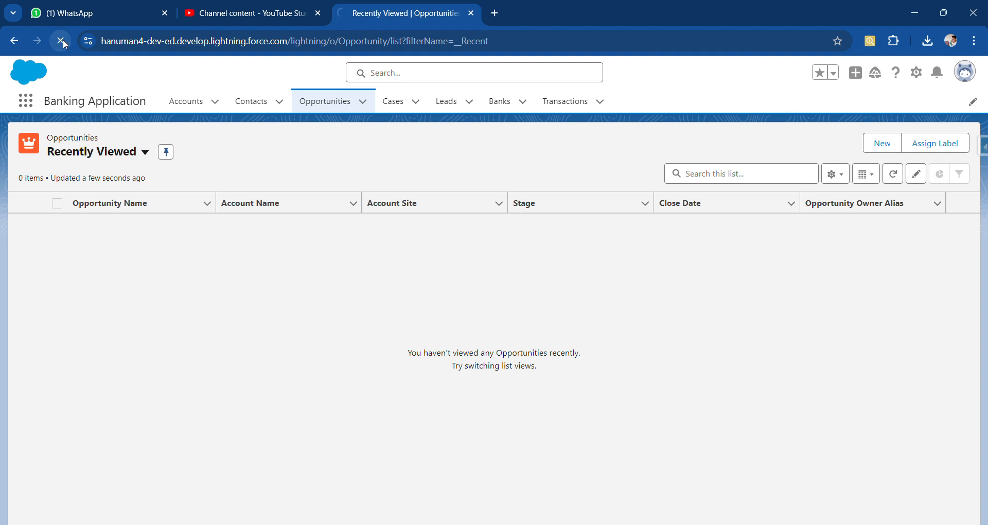
{"action": "left_click", "coordinate": [62, 40]}
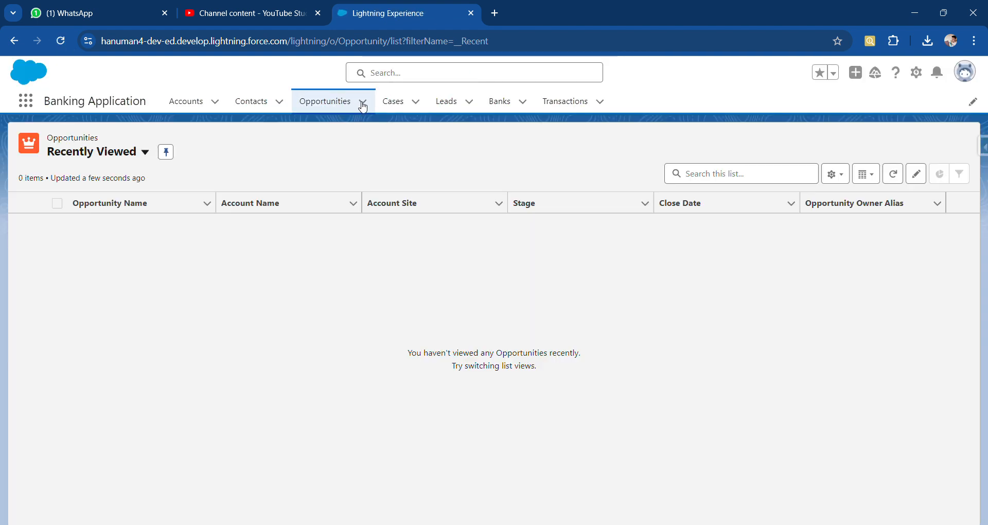
- Open a new opportunity form, review its fields from start to end, and close it without saving
{"action": "left_click", "coordinate": [363, 102]}
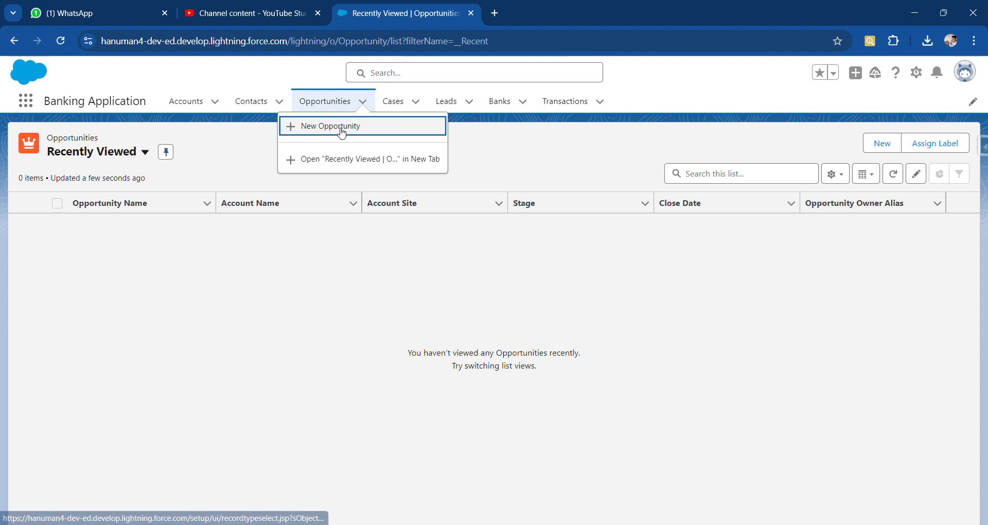
{"action": "left_click", "coordinate": [340, 129]}
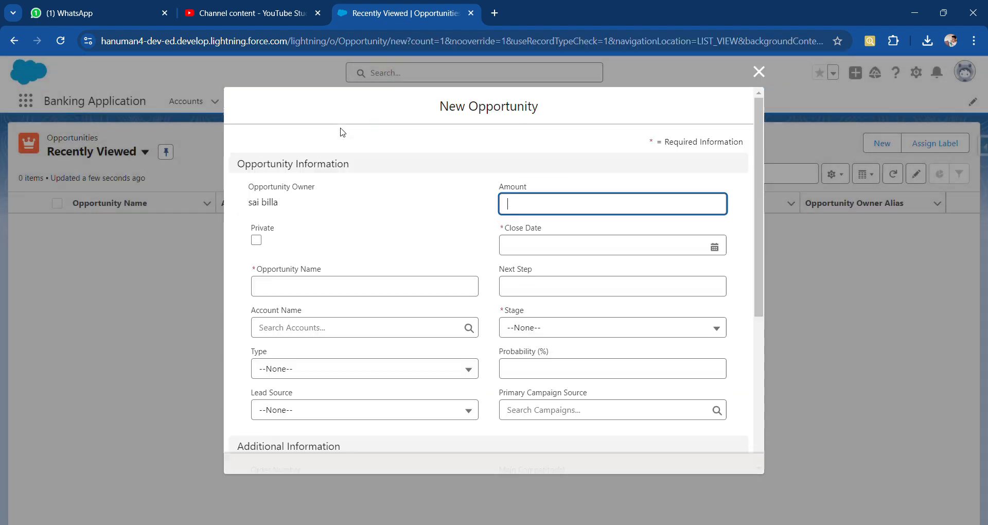
{"action": "scroll", "coordinate": [510, 292], "scroll_direction": "down", "scroll_amount": 6}
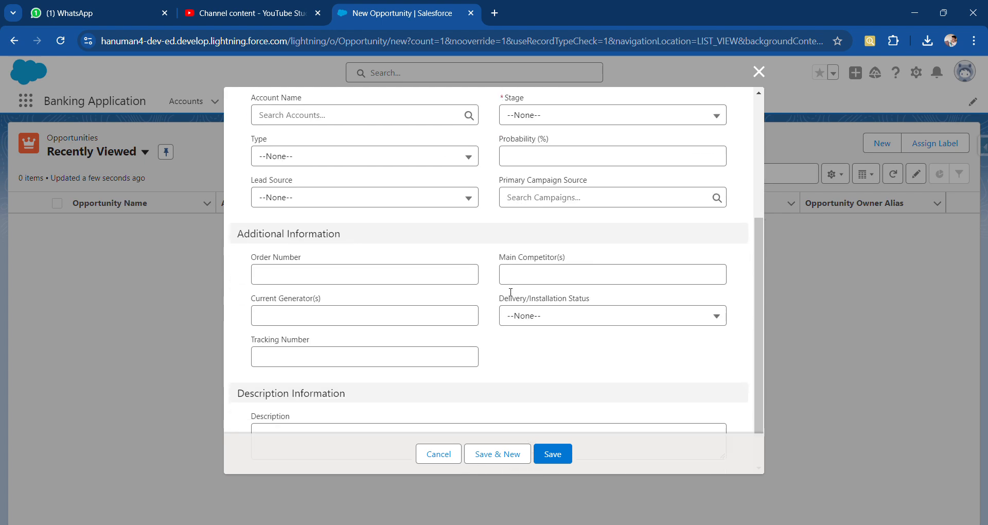
{"action": "scroll", "coordinate": [675, 162], "scroll_direction": "up", "scroll_amount": 6}
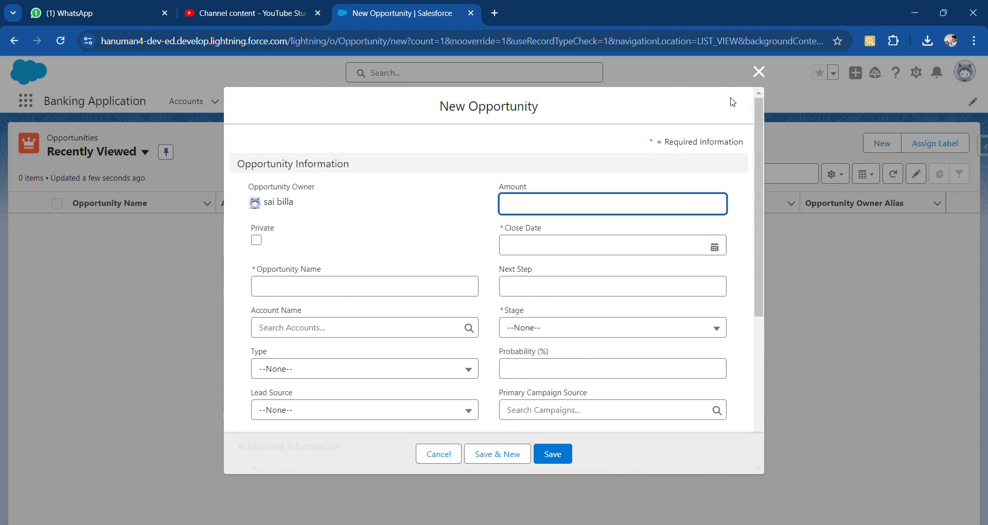
{"action": "left_click", "coordinate": [758, 71]}
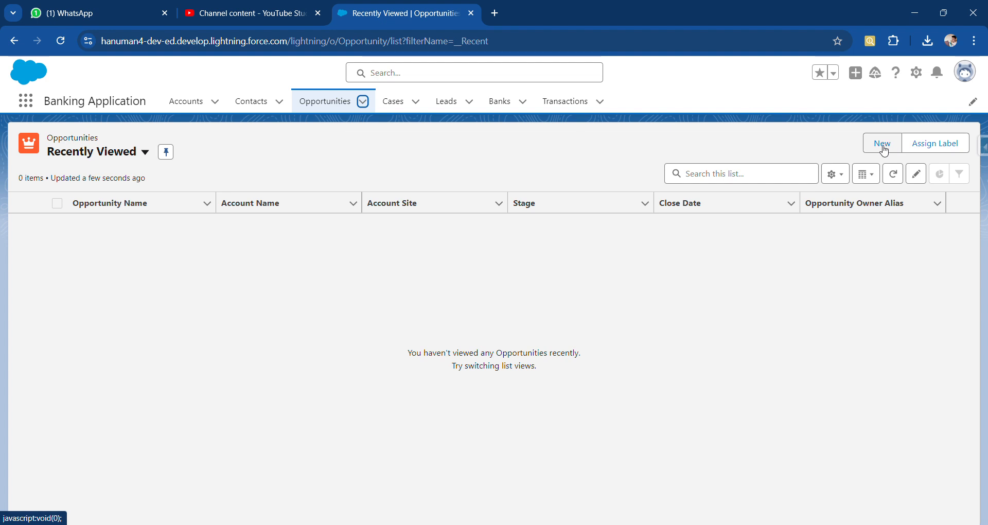
- Reload the Opportunities page, start a new opportunity with the Closed Records type, check its Stage options, and close the form
{"action": "left_click", "coordinate": [66, 39]}
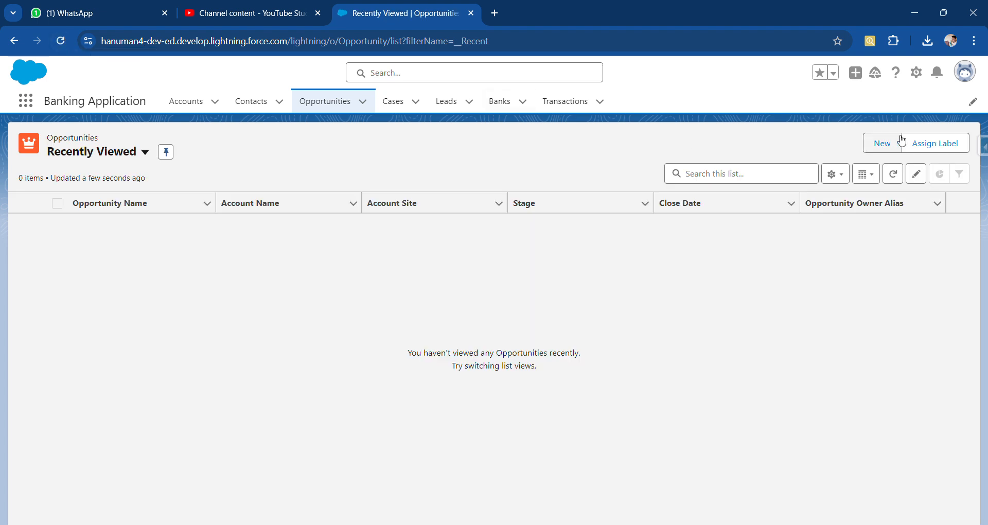
{"action": "left_click", "coordinate": [883, 144]}
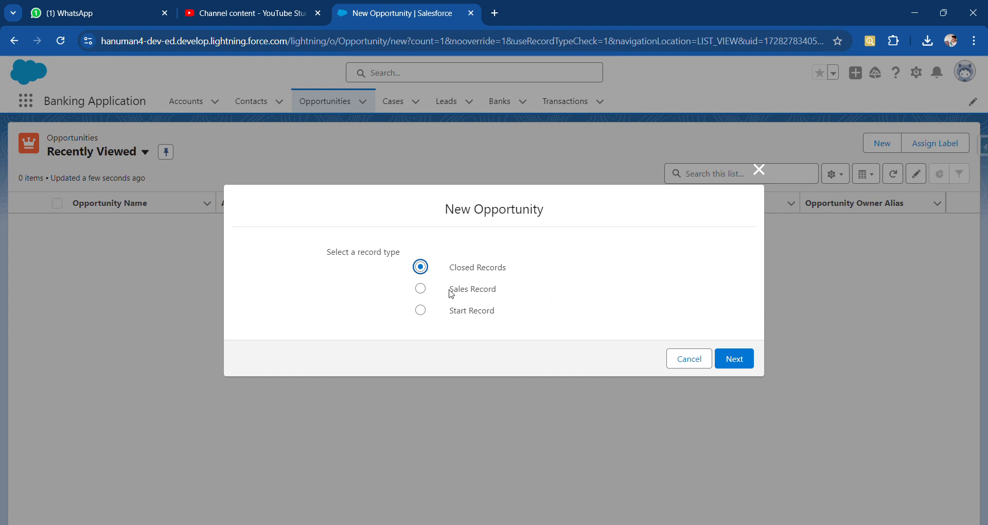
{"action": "left_click", "coordinate": [738, 358]}
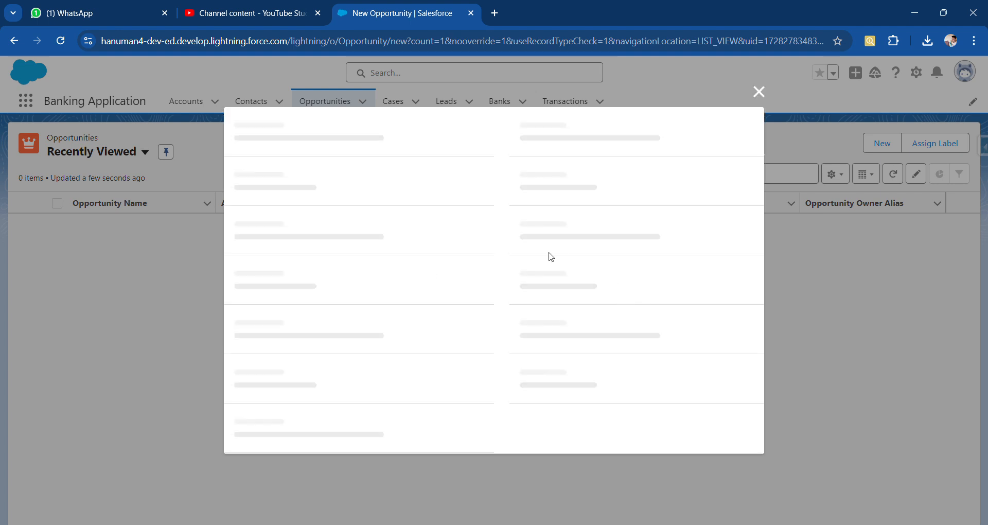
{"action": "left_click", "coordinate": [567, 336]}
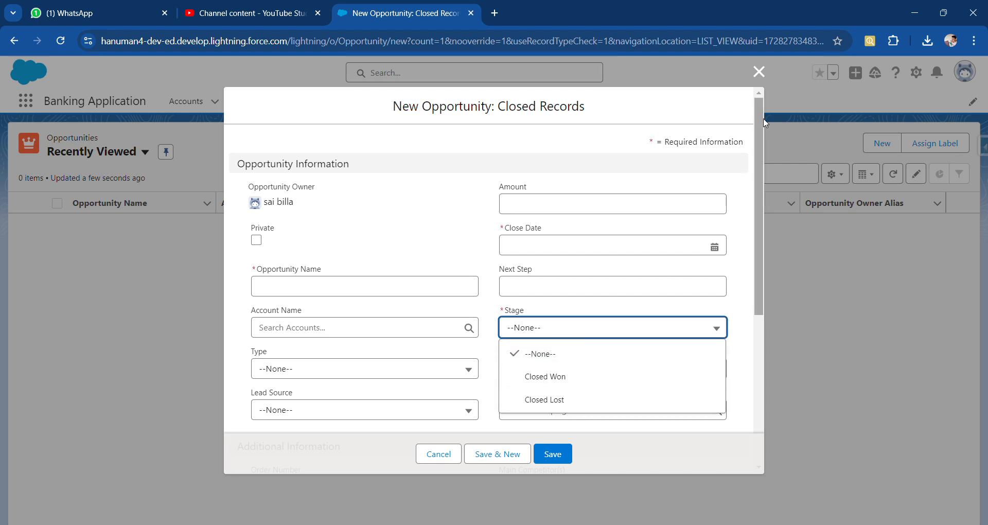
{"action": "left_click", "coordinate": [759, 72]}
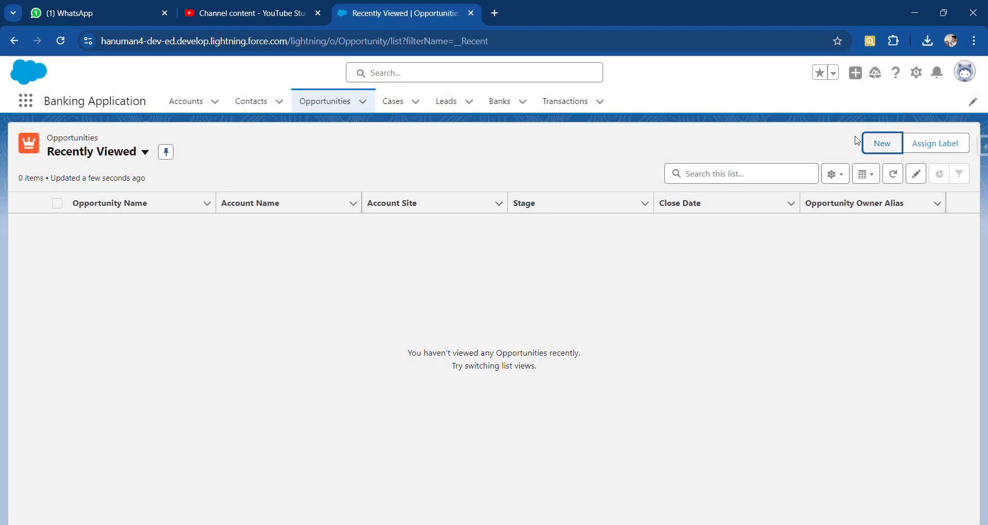
- Start a new opportunity with the Sales Record type, check its Stage options, and close the form without saving
{"action": "left_click", "coordinate": [875, 140]}
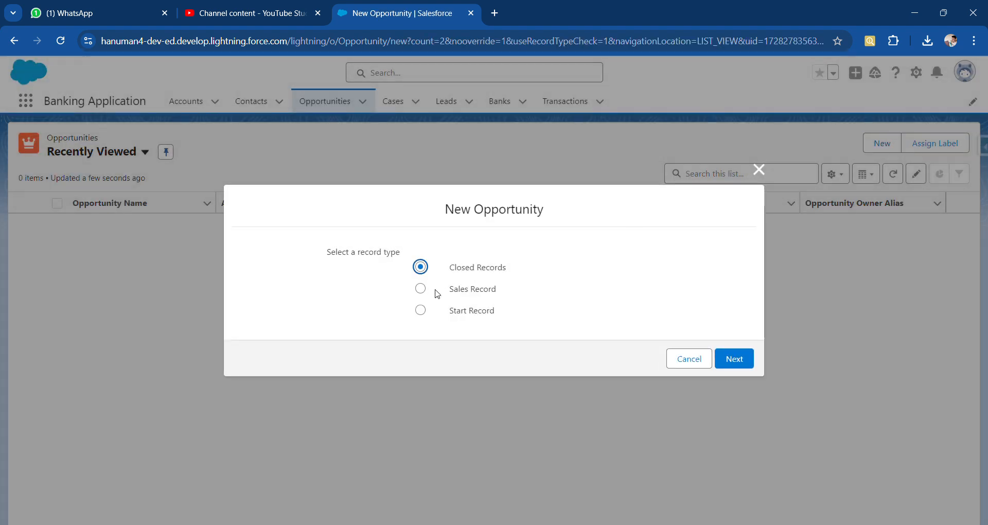
{"action": "left_click", "coordinate": [421, 290]}
{"action": "left_click", "coordinate": [730, 358]}
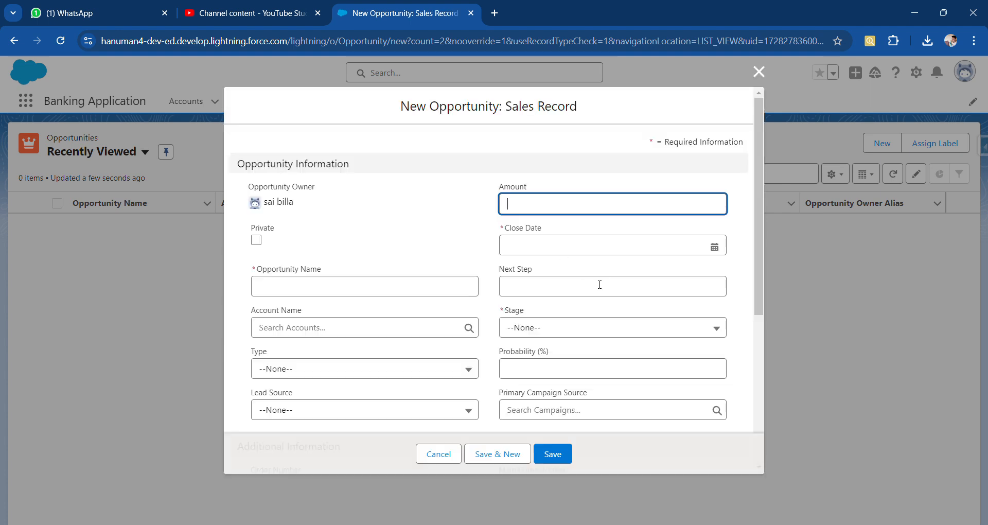
{"action": "left_click", "coordinate": [575, 330]}
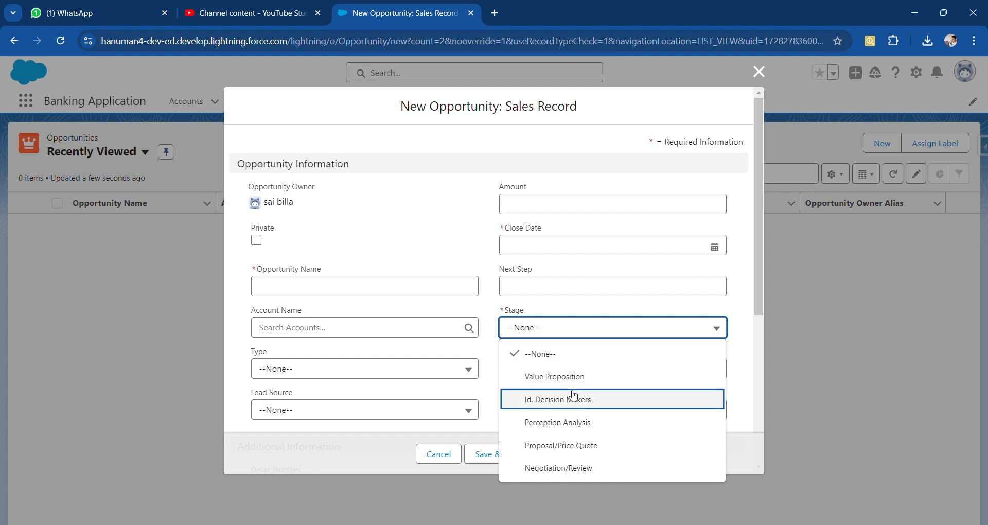
{"action": "left_click", "coordinate": [750, 339]}
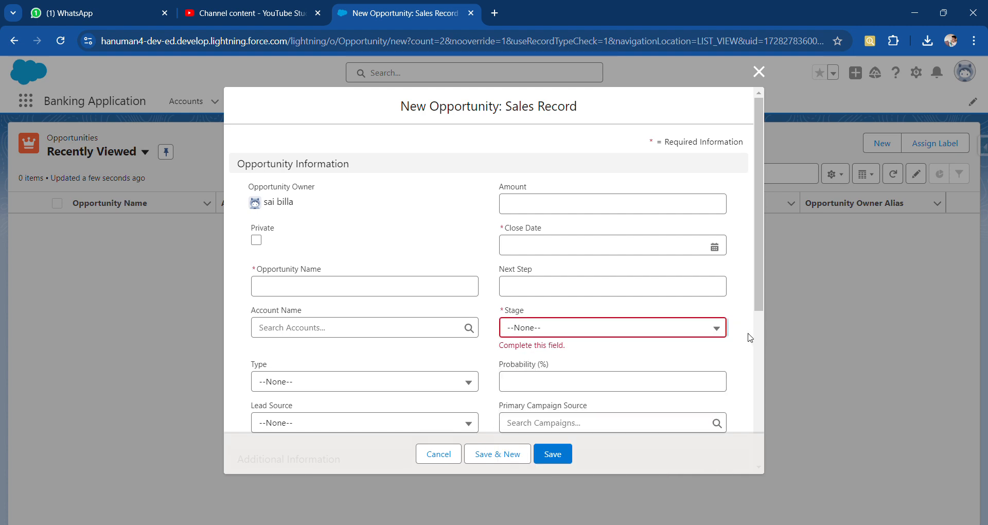
{"action": "left_click", "coordinate": [757, 77]}
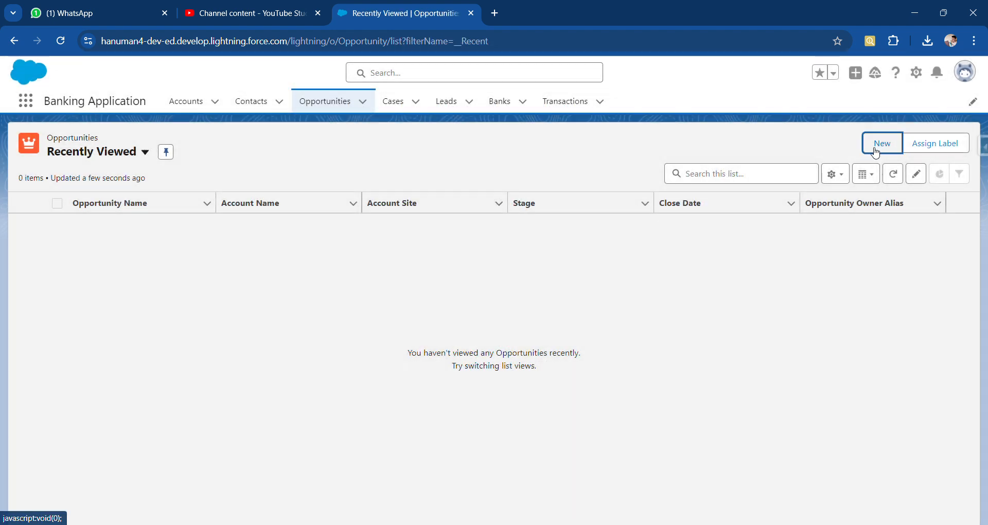
- Start a new opportunity with the Start Record type, check its Stage options, and close the form without saving
{"action": "left_click", "coordinate": [875, 147]}
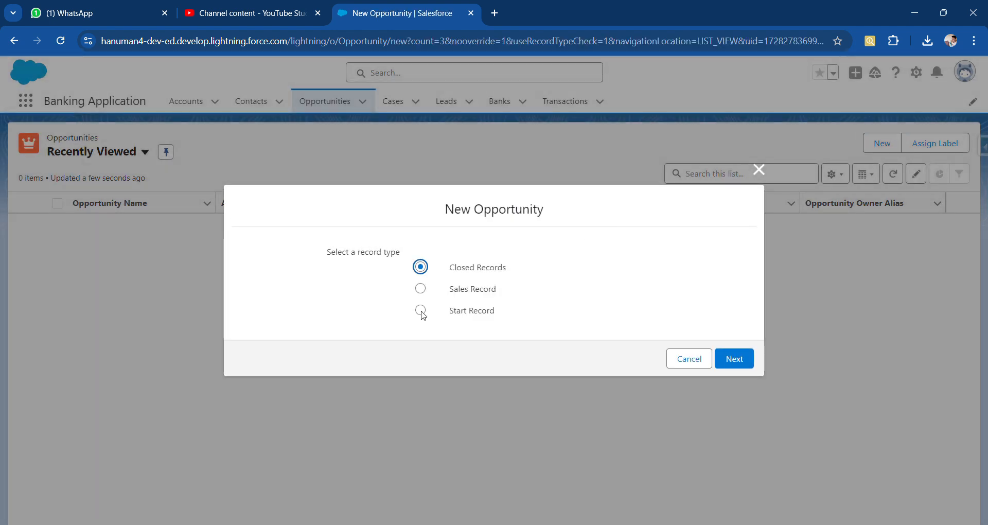
{"action": "left_click", "coordinate": [421, 310]}
{"action": "left_click", "coordinate": [738, 359]}
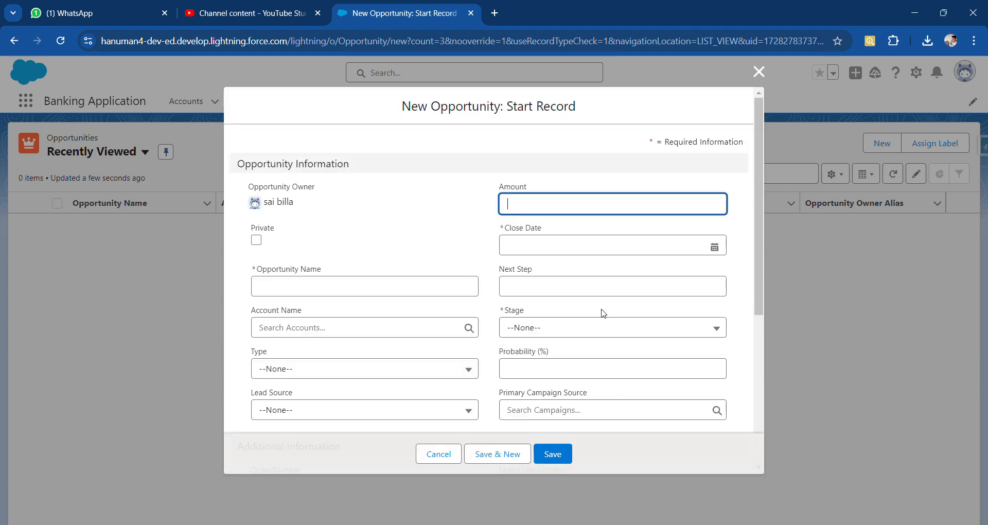
{"action": "left_click", "coordinate": [645, 333]}
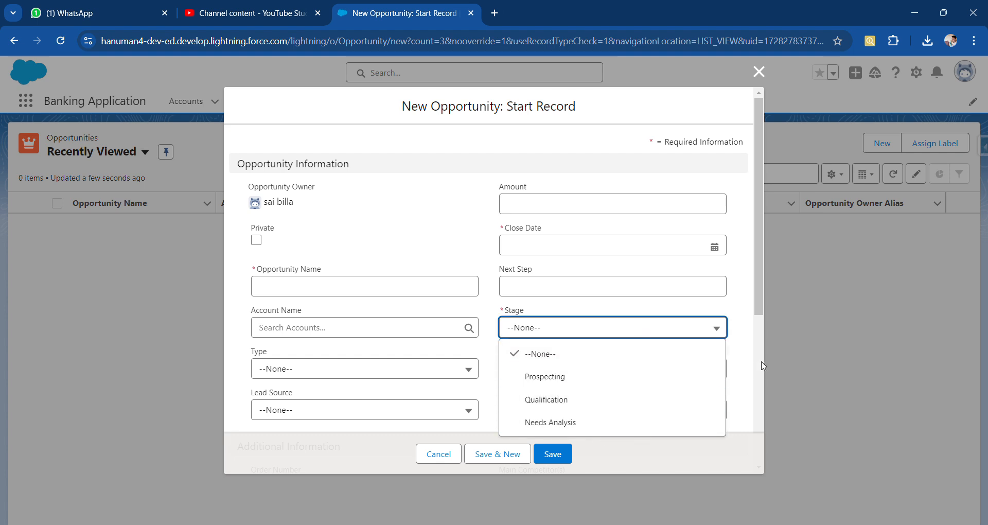
{"action": "left_click", "coordinate": [808, 350]}
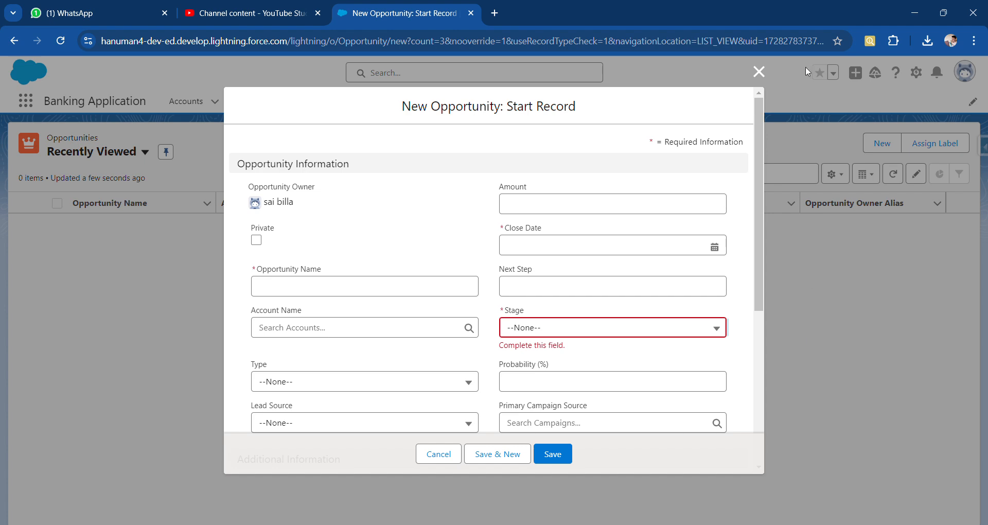
{"action": "left_click", "coordinate": [758, 72]}
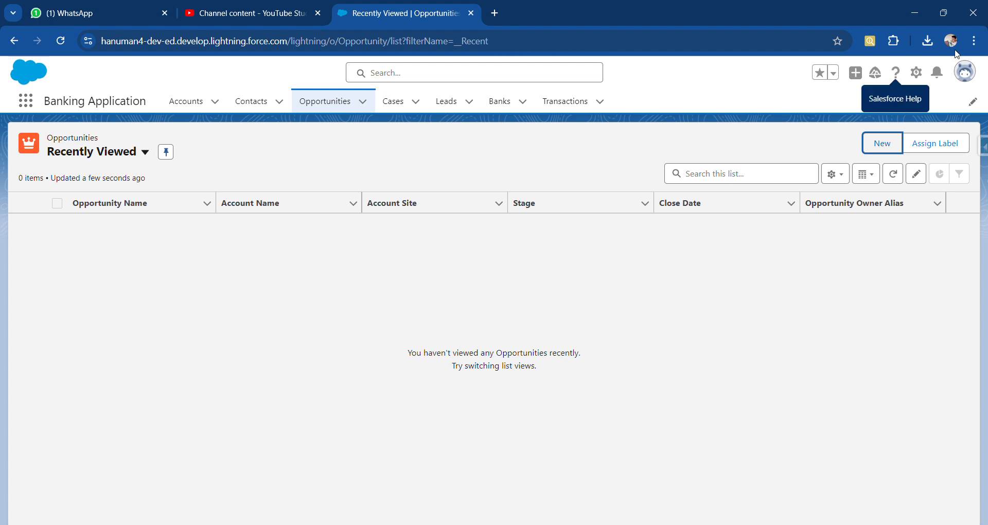
- Open Setup, search for "lead proc", and open the Lead Processes page
{"action": "left_click", "coordinate": [913, 74]}
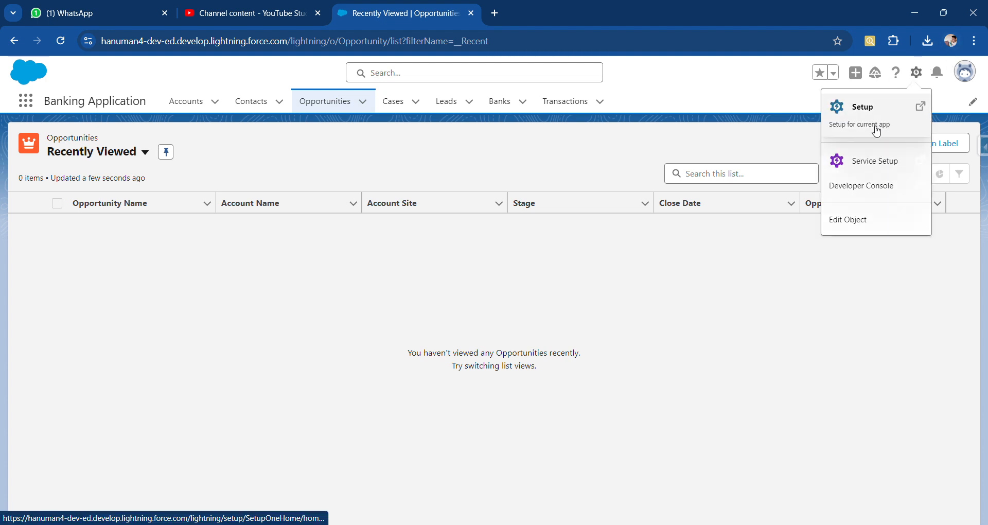
{"action": "left_click", "coordinate": [857, 110]}
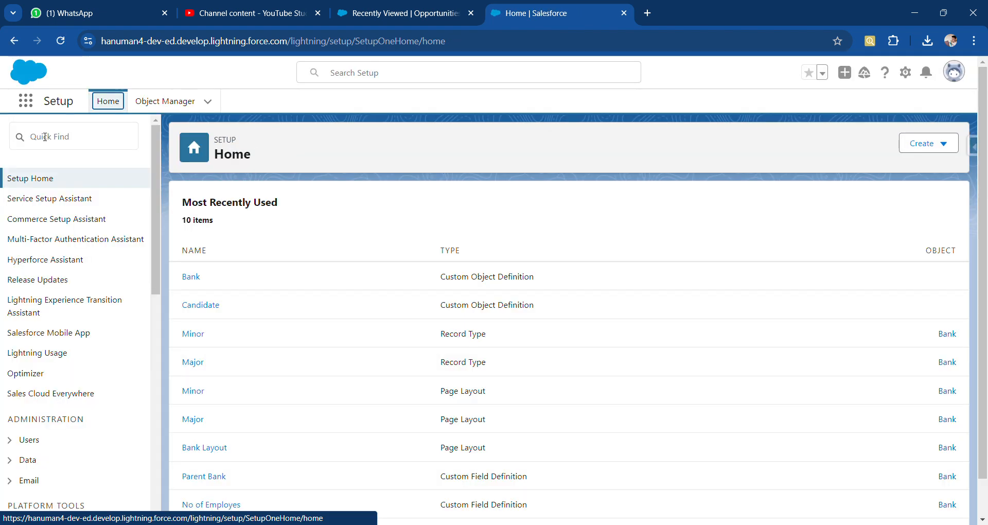
{"action": "left_click", "coordinate": [45, 137]}
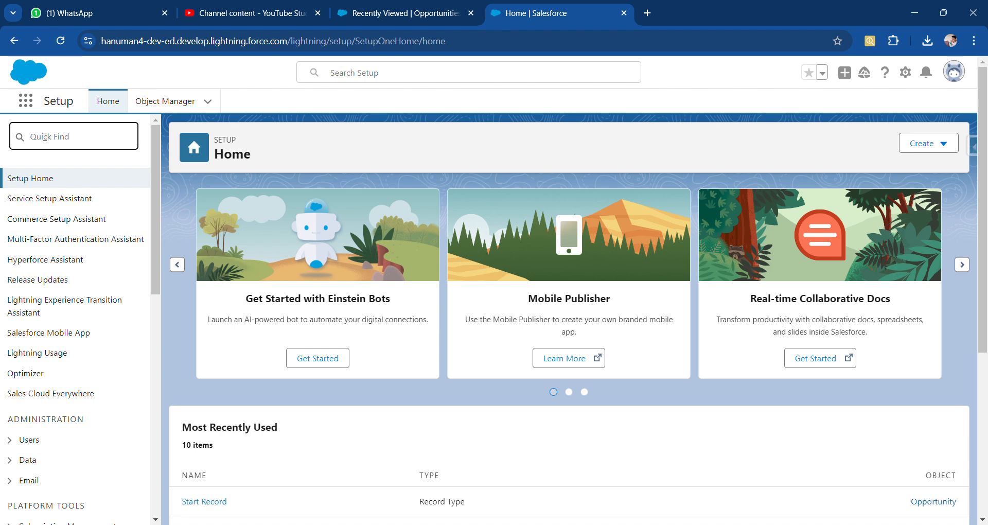
{"action": "type", "text": "lead"}
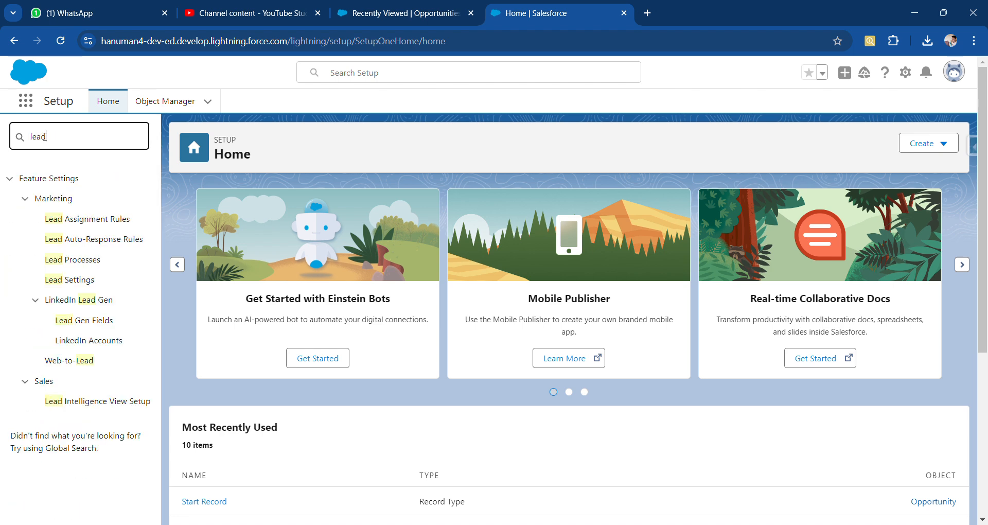
{"action": "type", "text": " proc"}
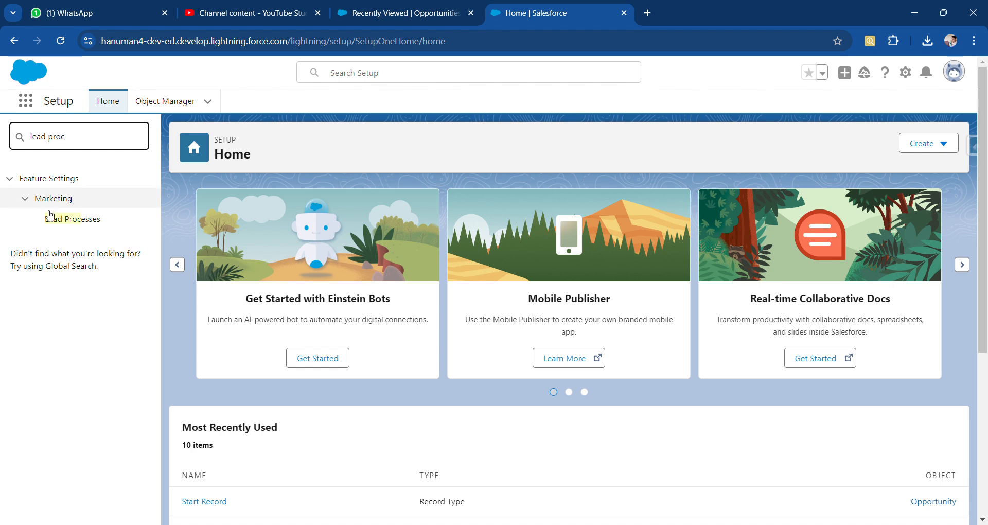
{"action": "left_click", "coordinate": [63, 221]}
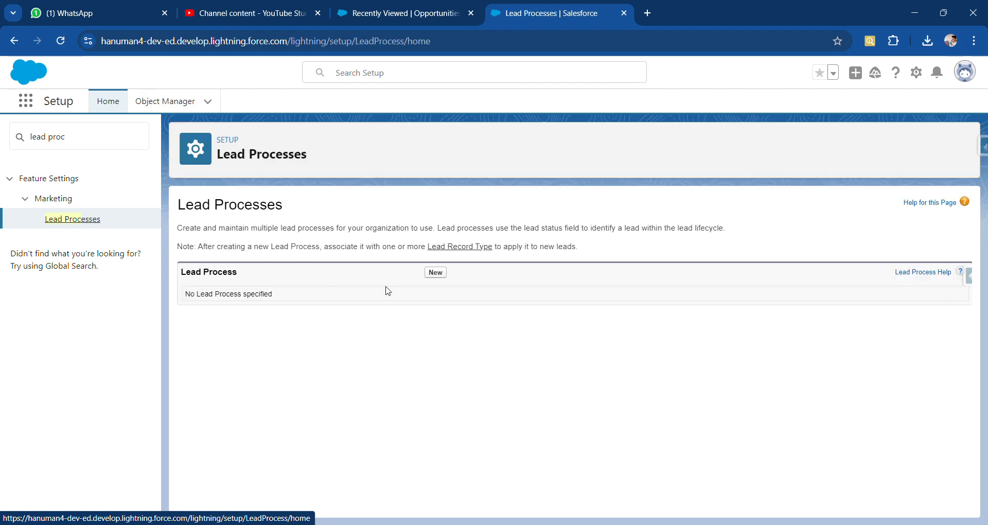
- Replace the Setup search with "support" and open the Support Processes page
{"action": "left_click", "coordinate": [436, 272]}
{"action": "left_click", "coordinate": [68, 137]}
{"action": "key", "text": "BackSpace"}
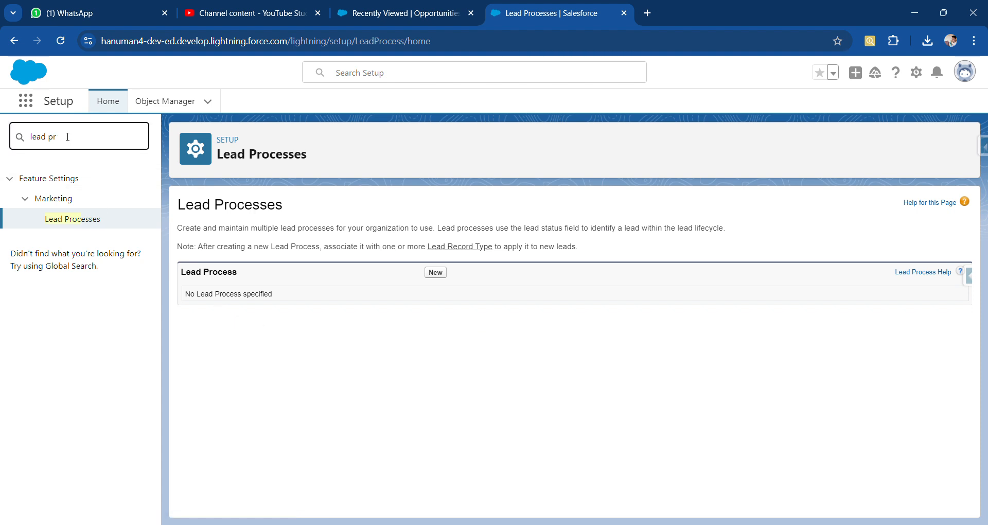
{"action": "key", "text": "BackSpace"}
{"action": "key", "text": "BackSpace"}
{"action": "key", "text": "BackSpace"}
{"action": "key", "text": "BackSpace"}
{"action": "key", "text": "BackSpace"}
{"action": "key", "text": "BackSpace"}
{"action": "key", "text": "BackSpace"}
{"action": "type", "text": "suppo"}
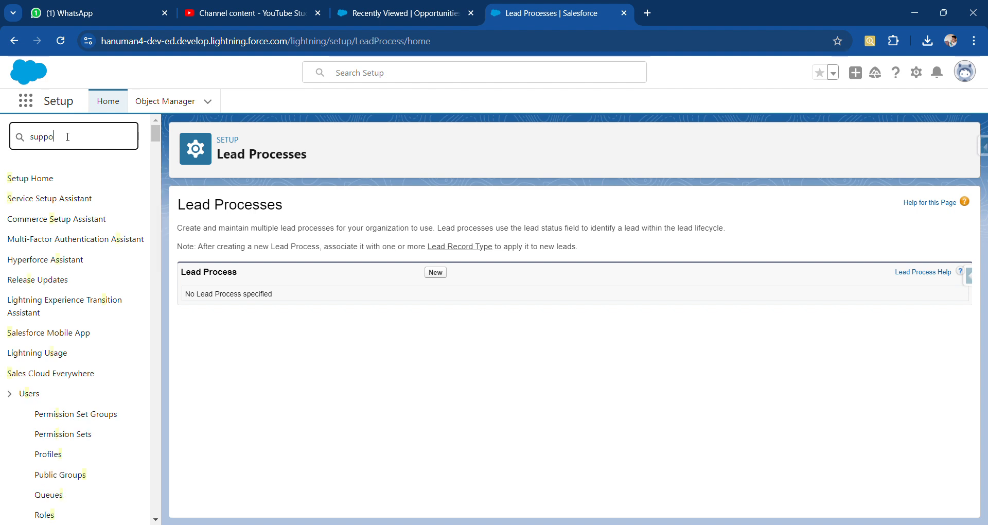
{"action": "type", "text": "rt"}
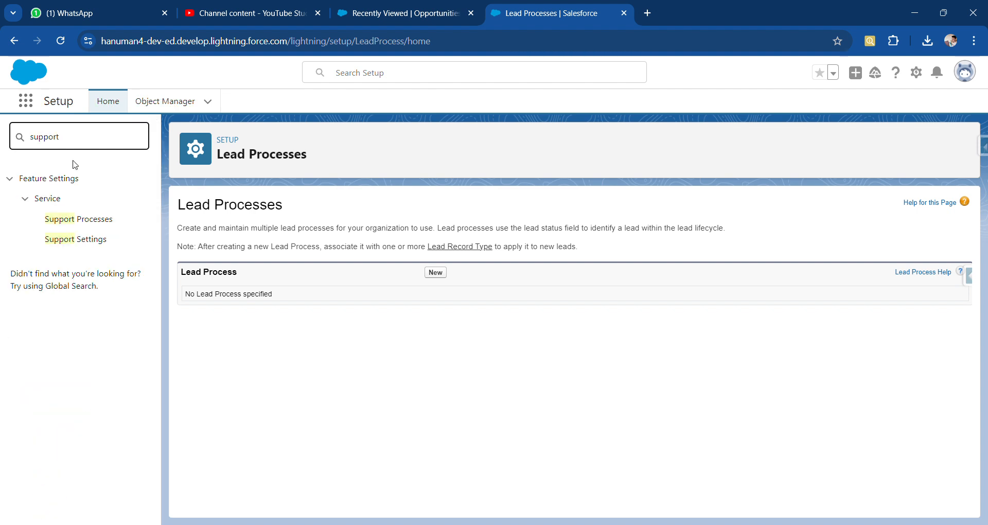
{"action": "left_click", "coordinate": [78, 223]}
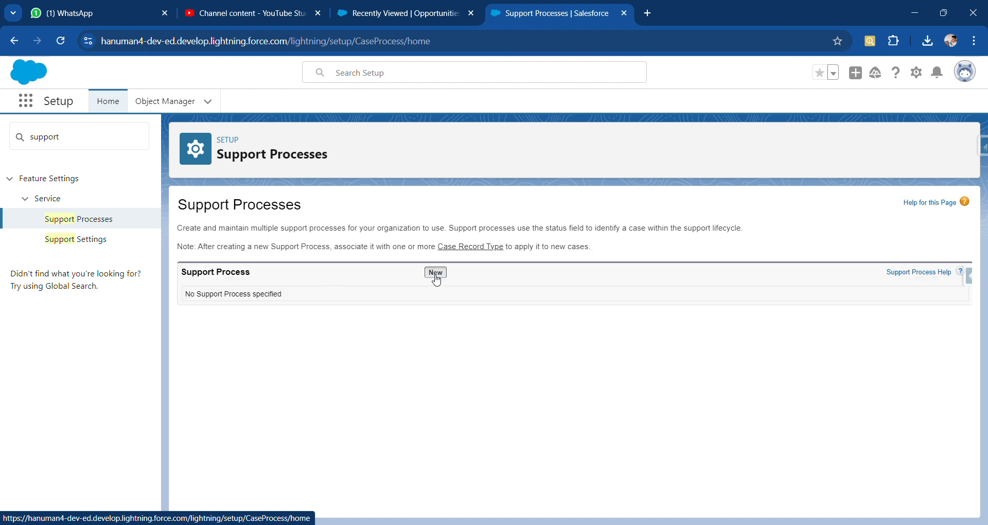
- Create a new support process named "bhh" based on the existing Master process and save it
{"action": "left_click", "coordinate": [436, 273]}
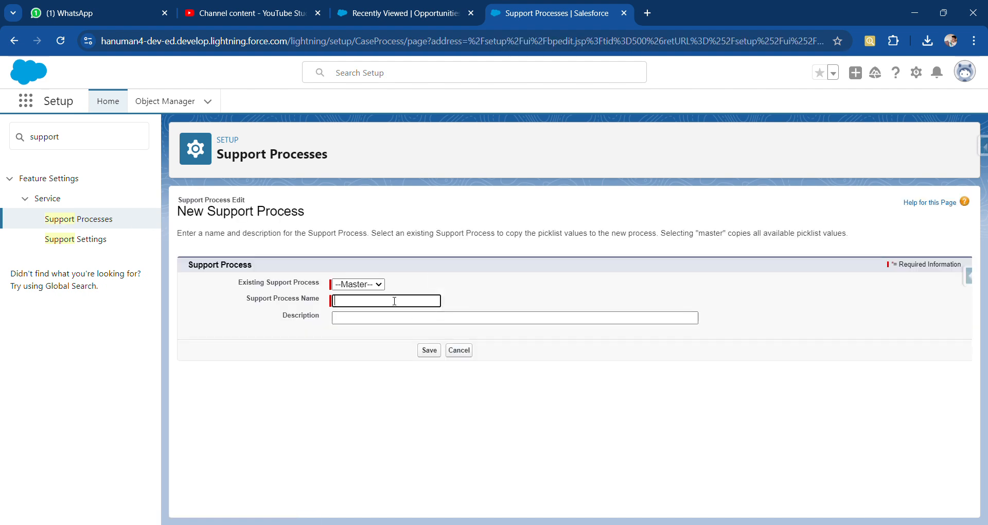
{"action": "type", "text": "bhh"}
{"action": "left_click", "coordinate": [430, 350]}
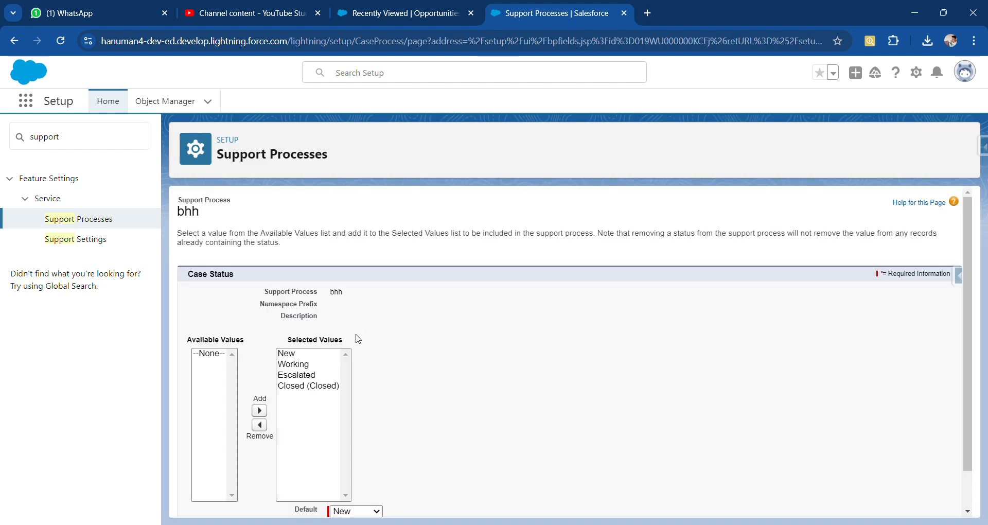
- Remove the Closed status from the bhh process's selected case status values and add it back
{"action": "scroll", "coordinate": [407, 373], "scroll_direction": "down", "scroll_amount": 1}
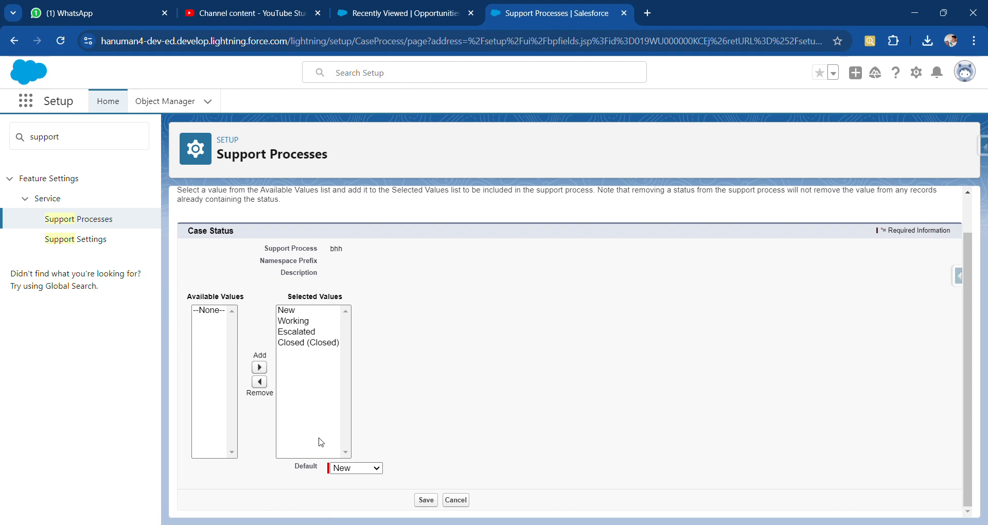
{"action": "left_click", "coordinate": [295, 344]}
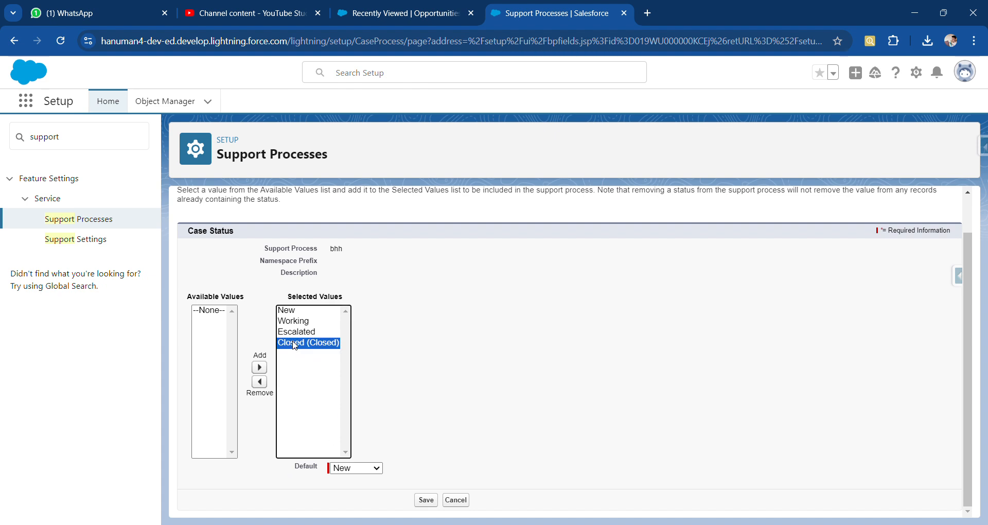
{"action": "left_click", "coordinate": [259, 382]}
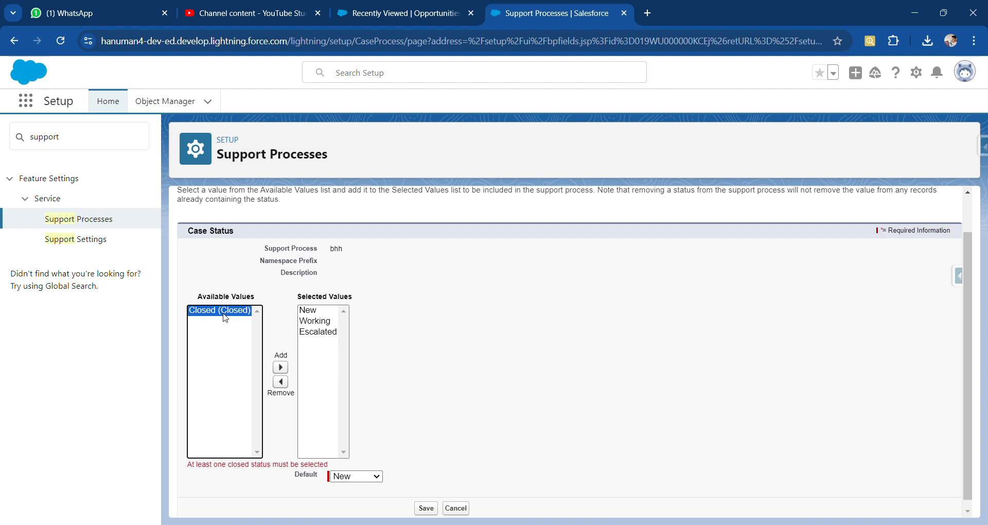
{"action": "left_click", "coordinate": [280, 367]}
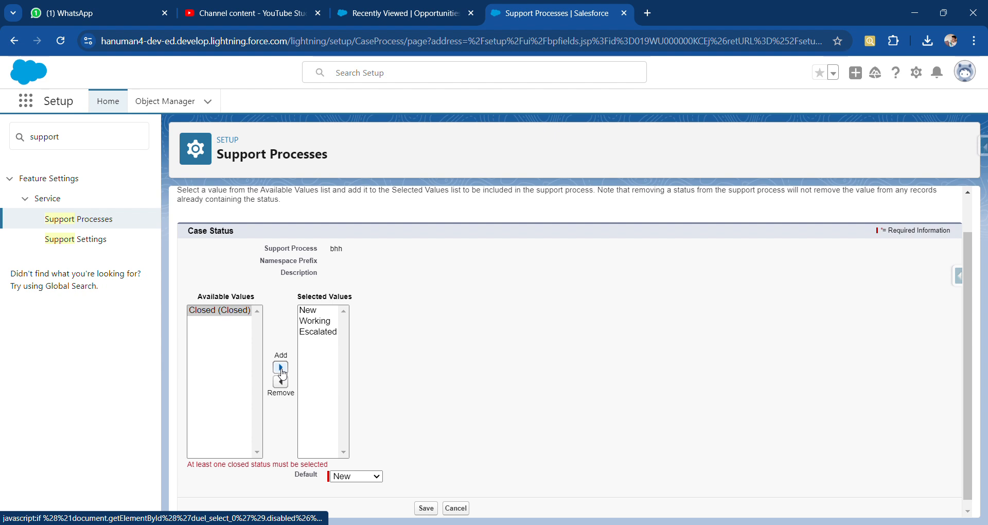
- Remove the Working status from the bhh process's selected case status values
{"action": "left_click", "coordinate": [291, 321]}
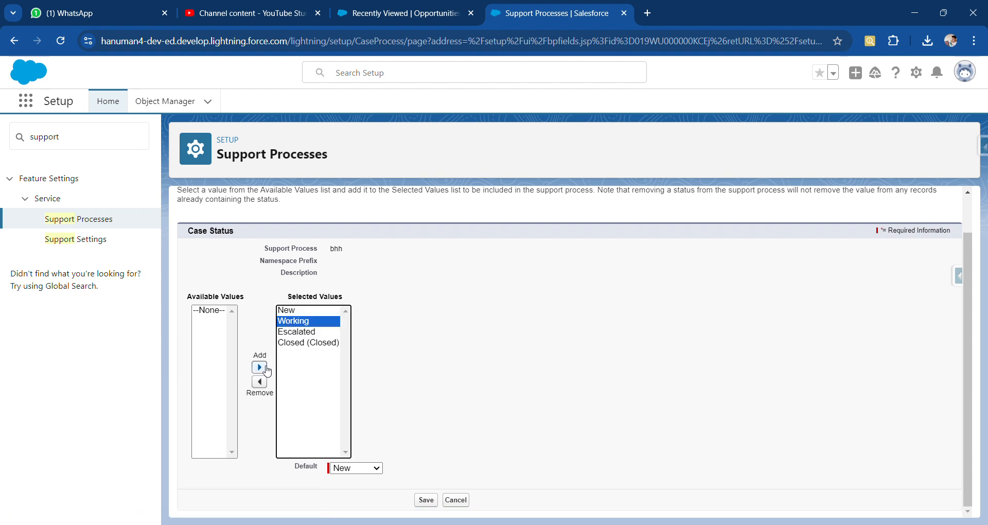
{"action": "left_click", "coordinate": [259, 382]}
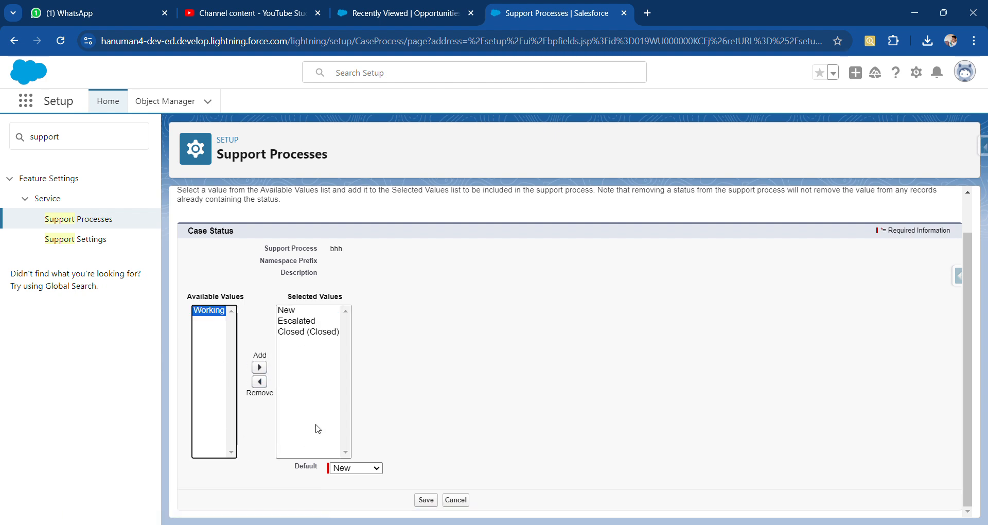
{"action": "scroll", "coordinate": [434, 496], "scroll_direction": "up", "scroll_amount": 1}
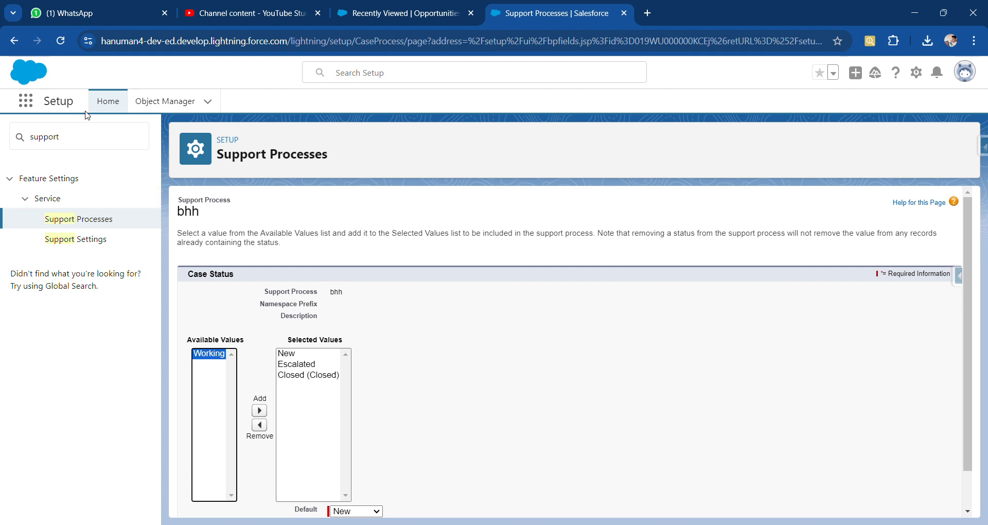
- Return to the Support Processes list without saving the status changes and delete the bhh process
{"action": "left_click", "coordinate": [93, 219]}
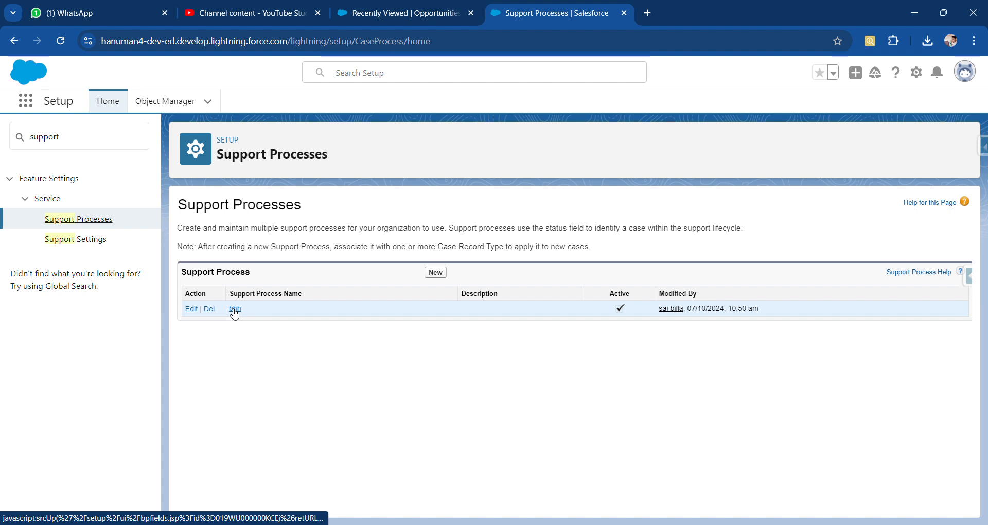
{"action": "left_click", "coordinate": [208, 309]}
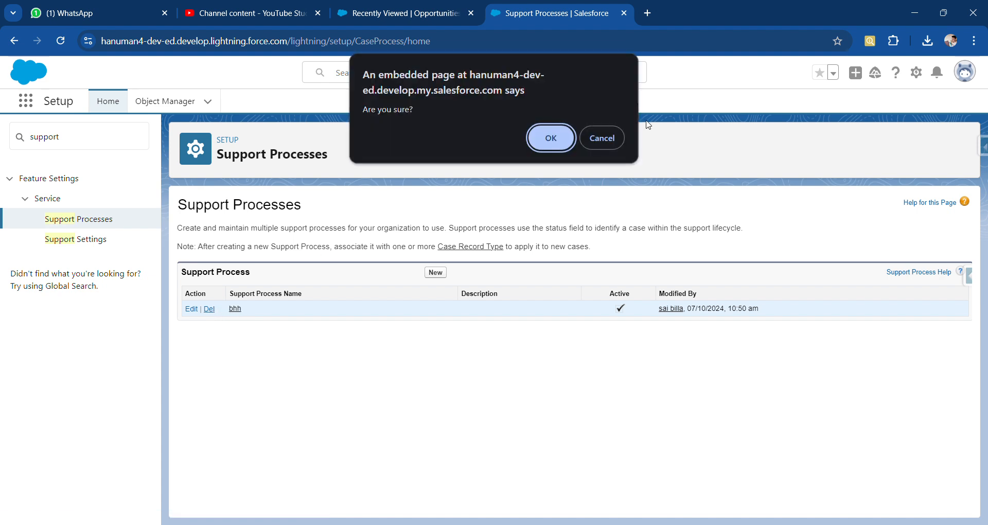
{"action": "left_click", "coordinate": [551, 139]}
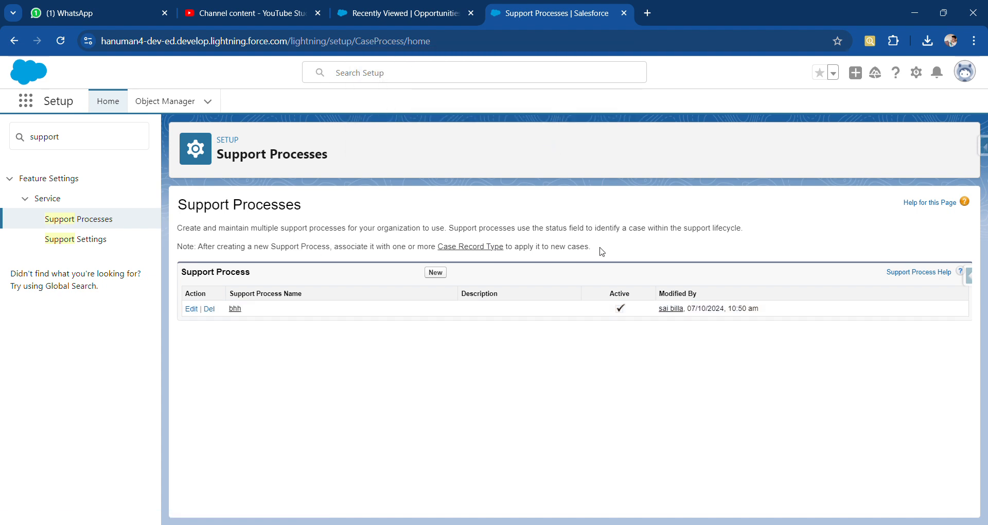